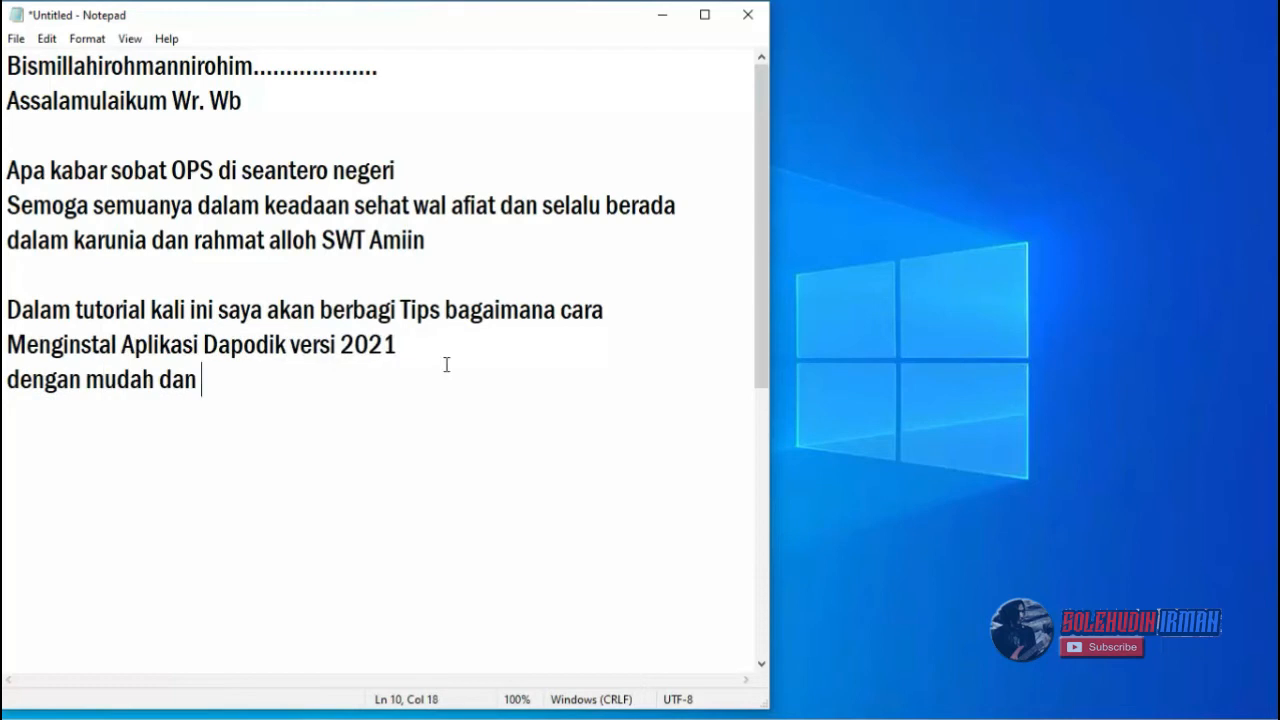
Step: Continue the note on a new line with "sebelumya kita cek dulu apa saja fitur" terbaru dan pembaharuan apa saja yang ada di aplikasi dapodik 2021"
key("Return")
type("sebelumya ")
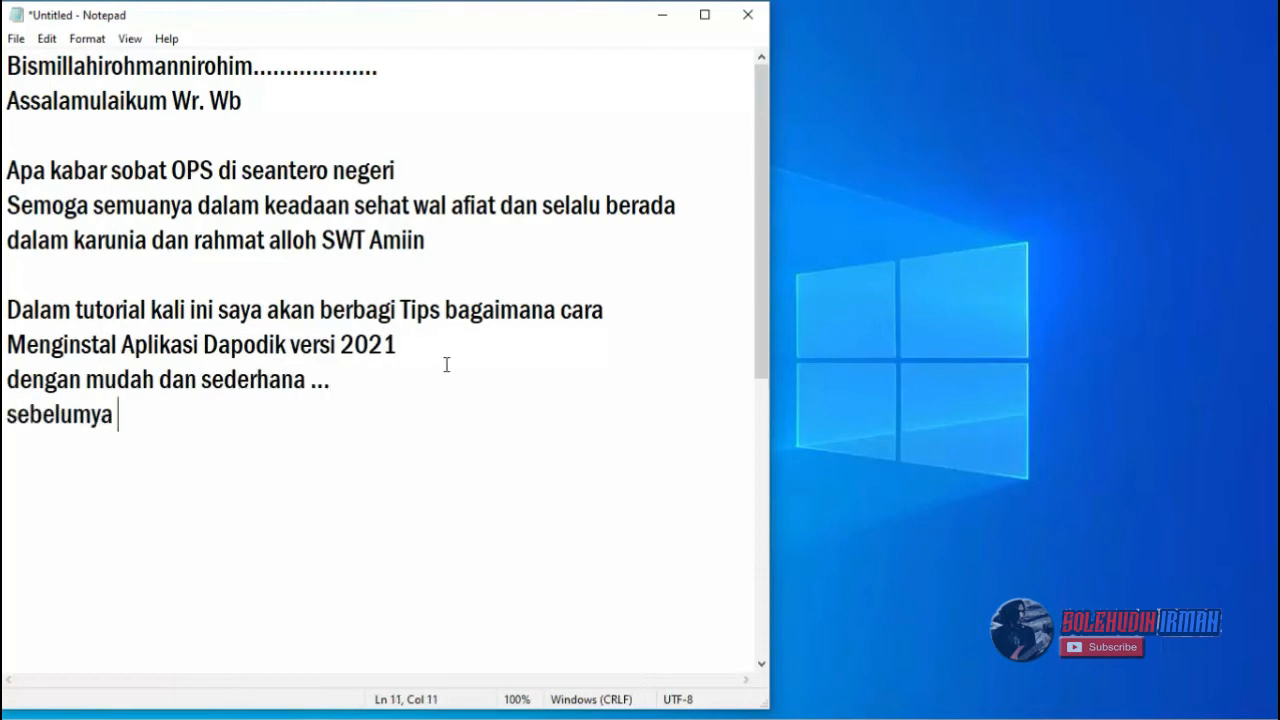
type("kita cek dulu apa saja fitur\" terbaru dan pembaharuan apa saja yan")
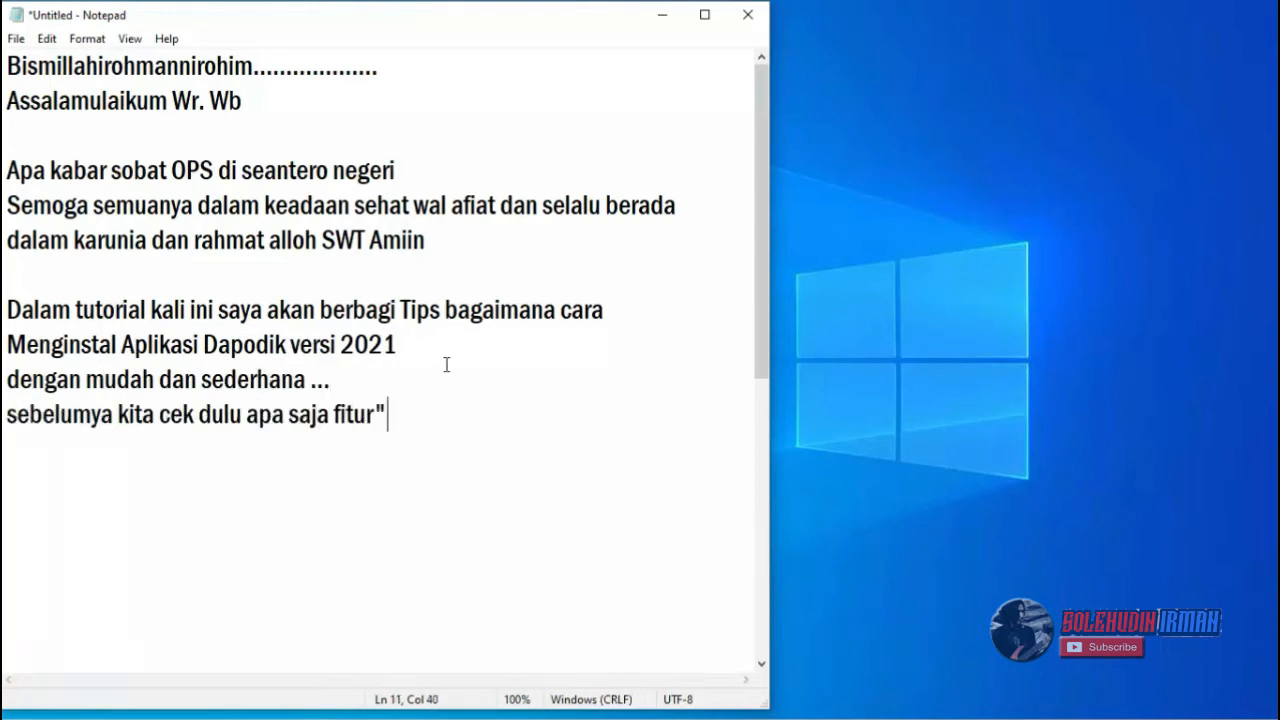
type("g ada di aplikasi dapodik 2021")
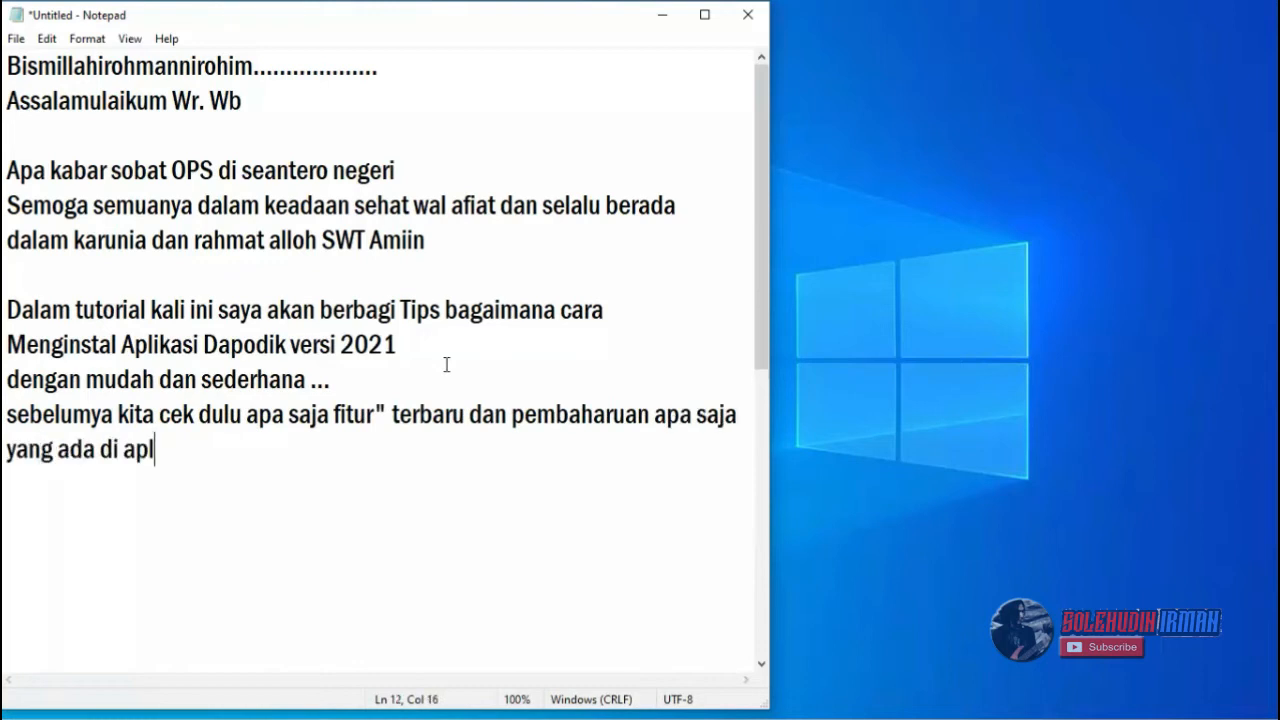
key("Return")
key("Return")
type("bisa di")
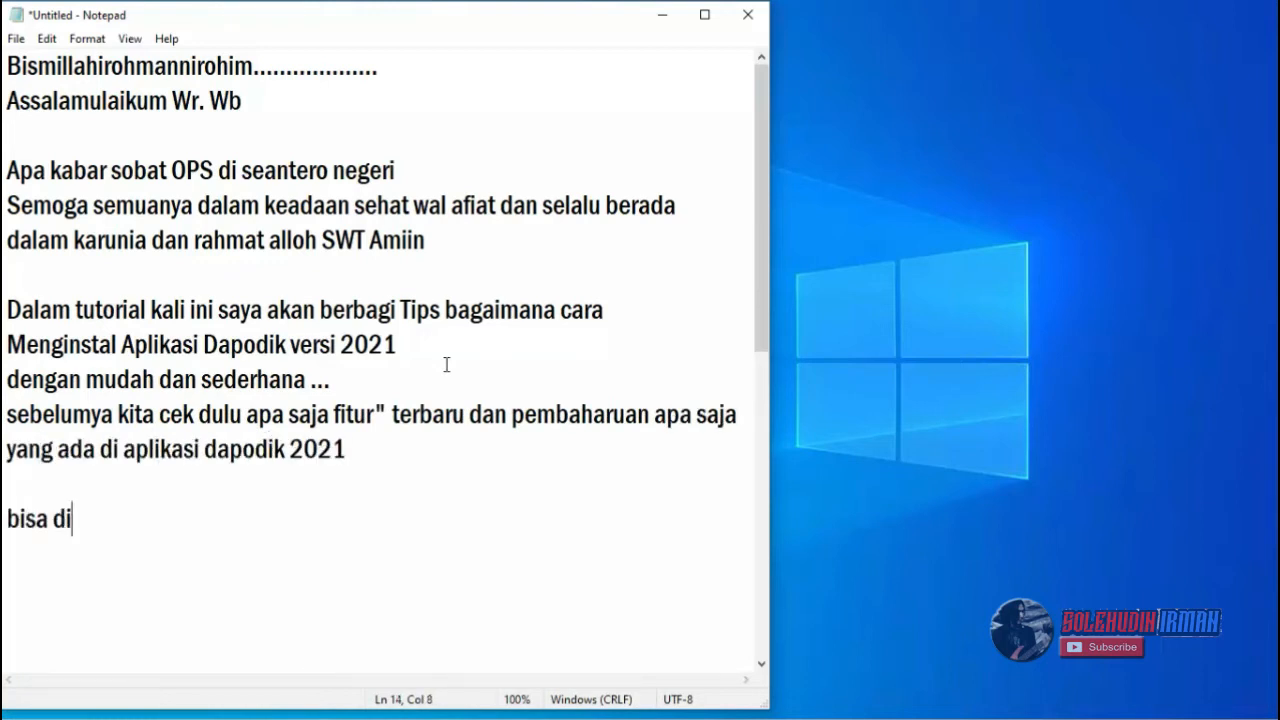
type(" cek dilink:")
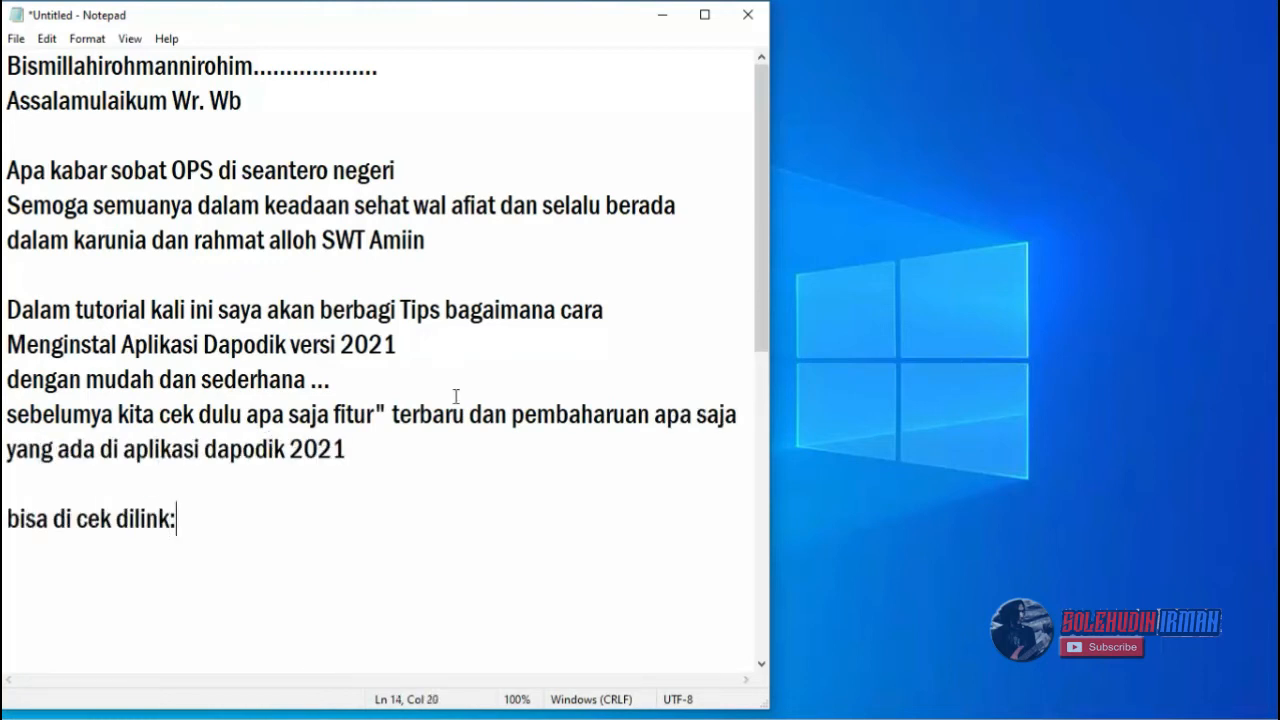
scroll(200, 428, "down", 1)
key("Return")
type("https://dapo.kemdikbud.go.id/berita/rilis-aplikasi-dapodik-versi-2021")
key("Return")
key("Return")
type("kit")
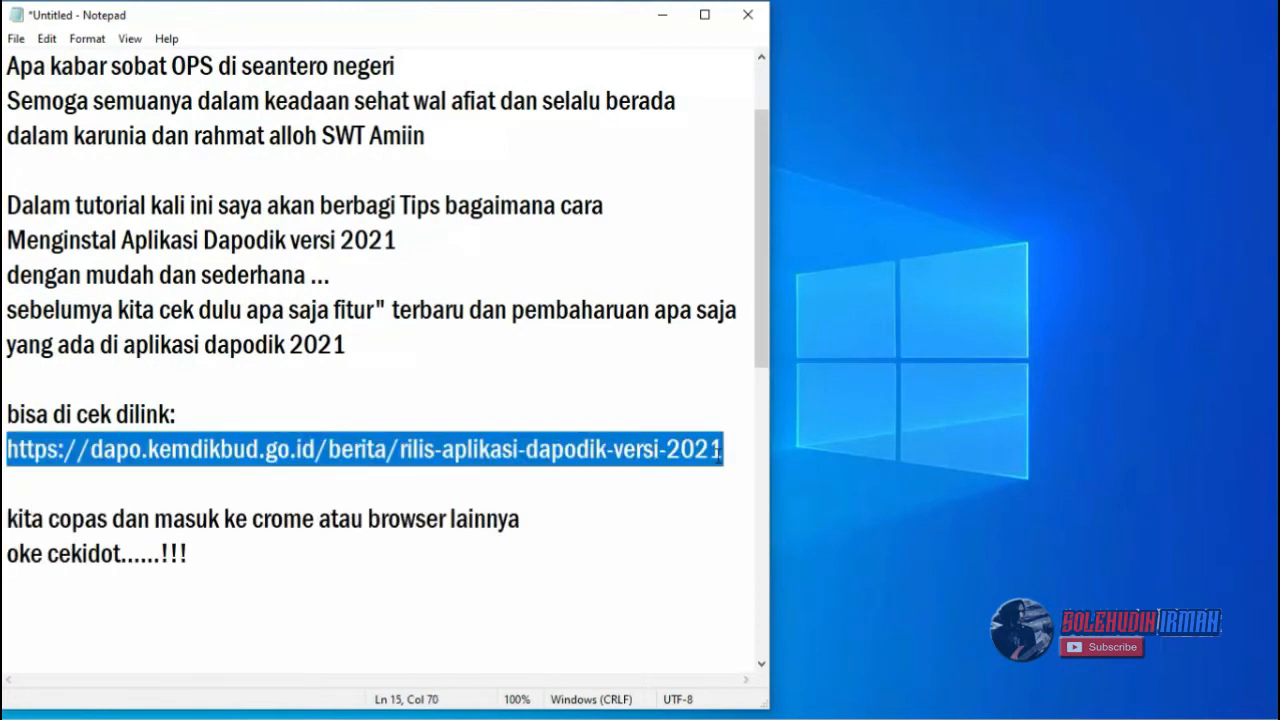
Step: Copy the Dapodik release link from the note and open it in Chrome
right_click(718, 452)
left_click(779, 230)
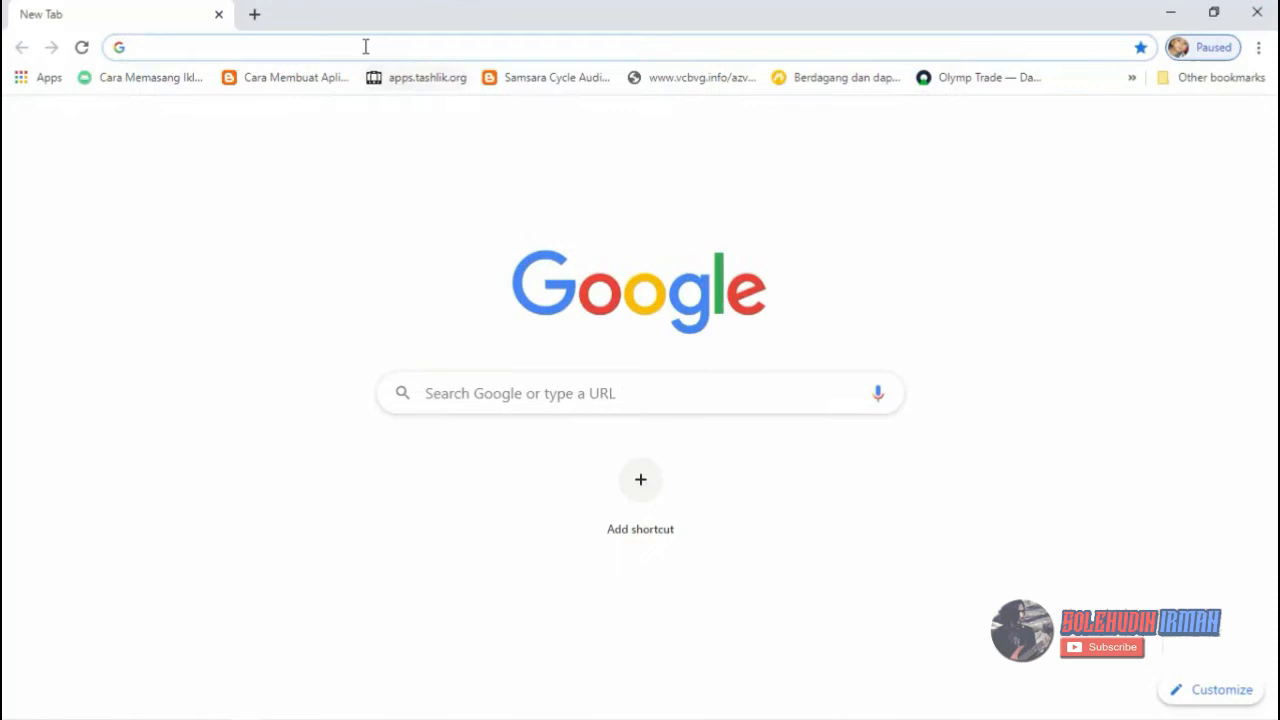
left_click(366, 46)
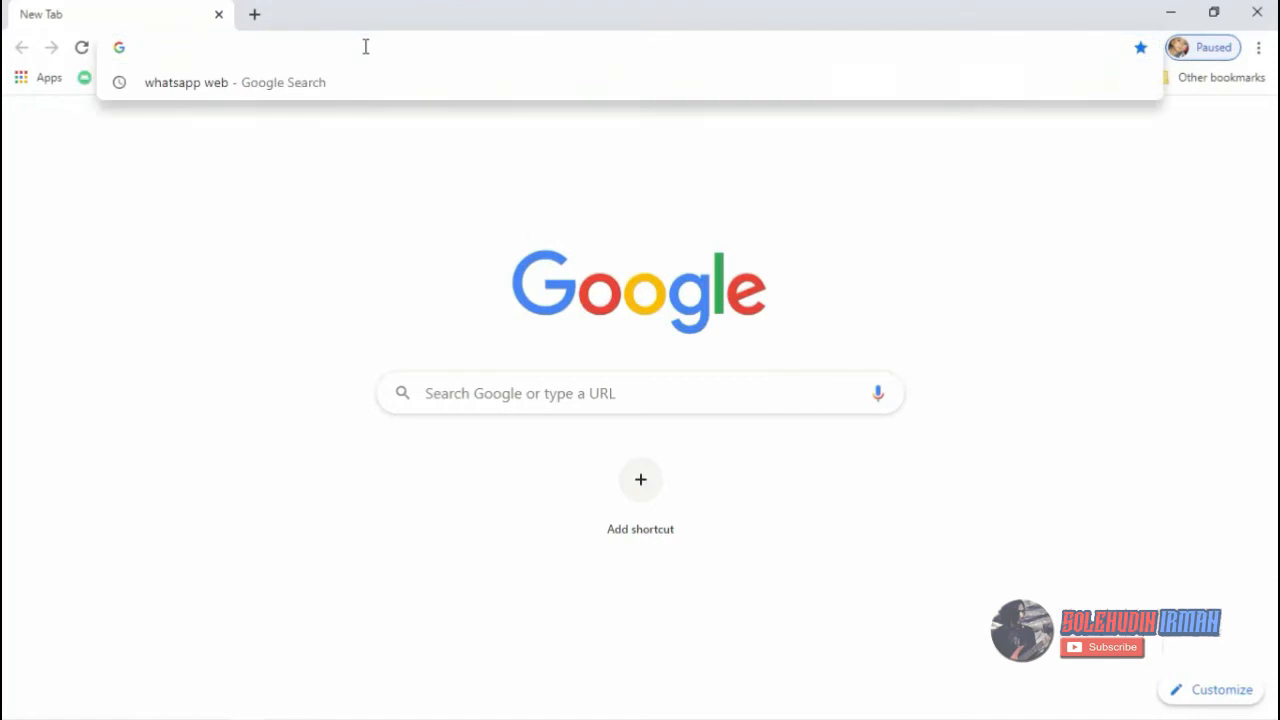
type("https://dapo.kemdikbud.go.id/berita/rilis-aplikasi-dapodik-versi-2021")
key("Return")
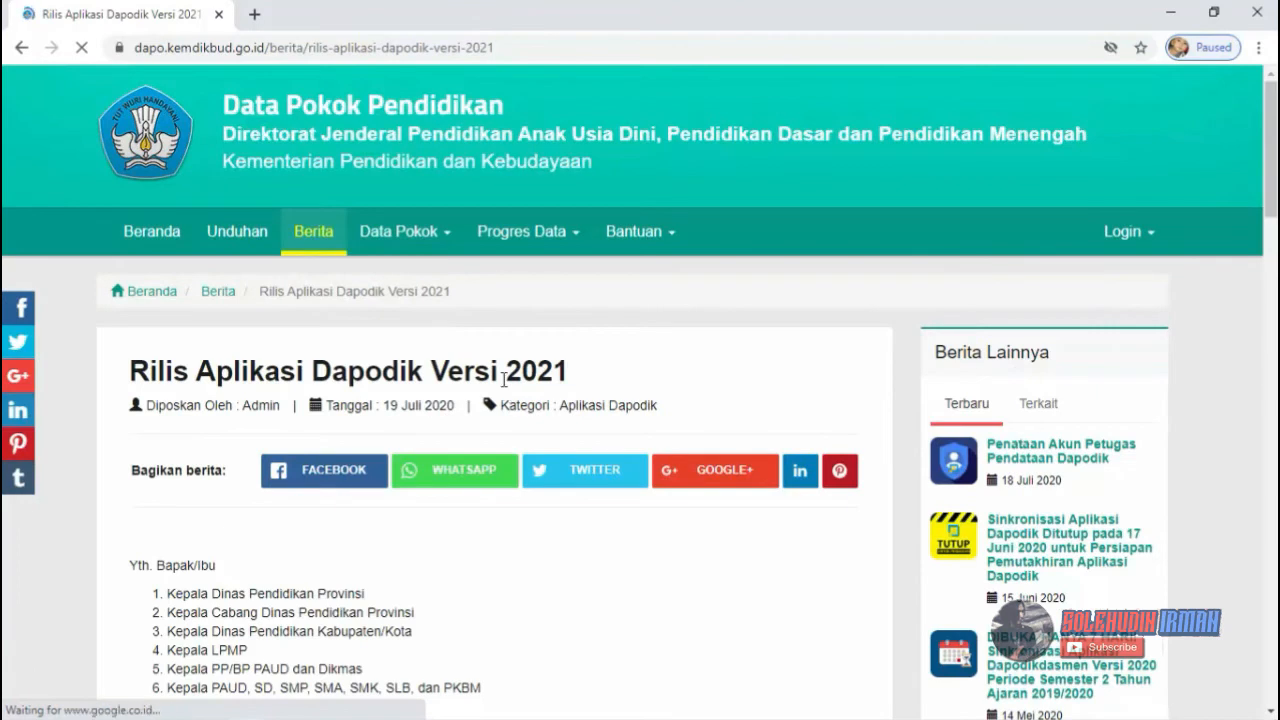
Step: Read the introduction of the Dapodik 2021 release article down to the list of application changes
scroll(505, 390, "down", 1)
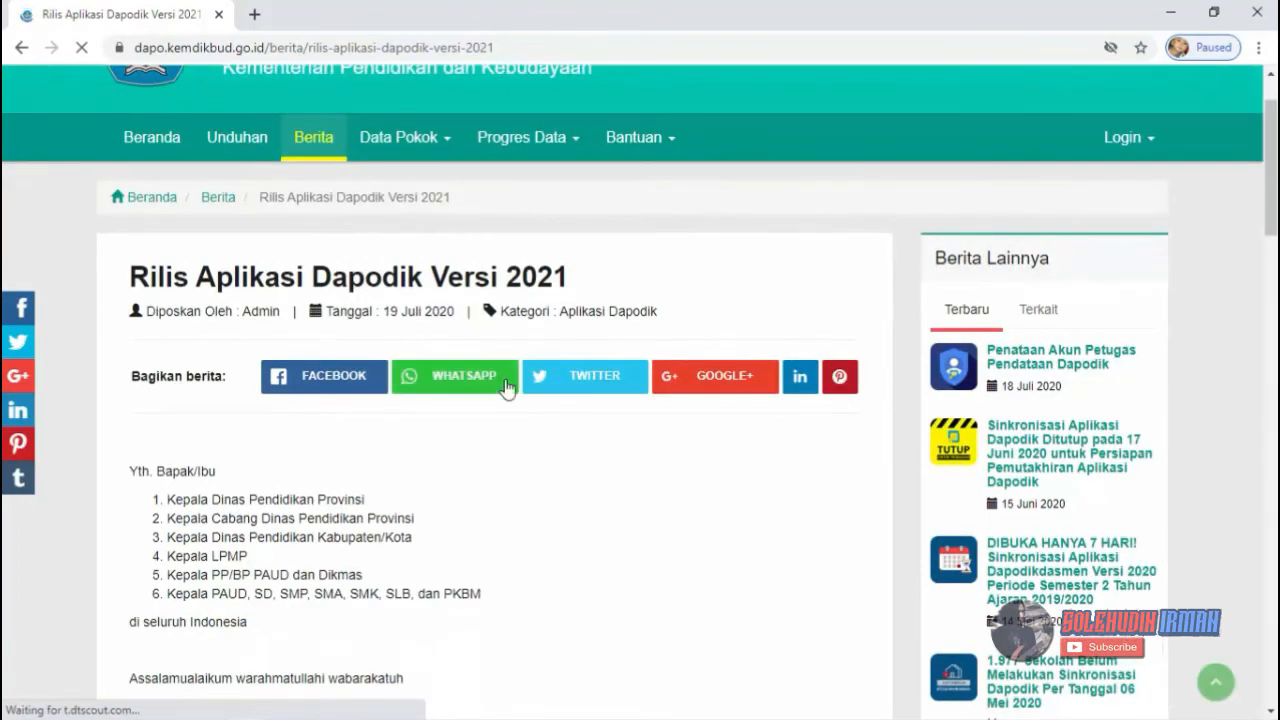
scroll(507, 389, "down", 2)
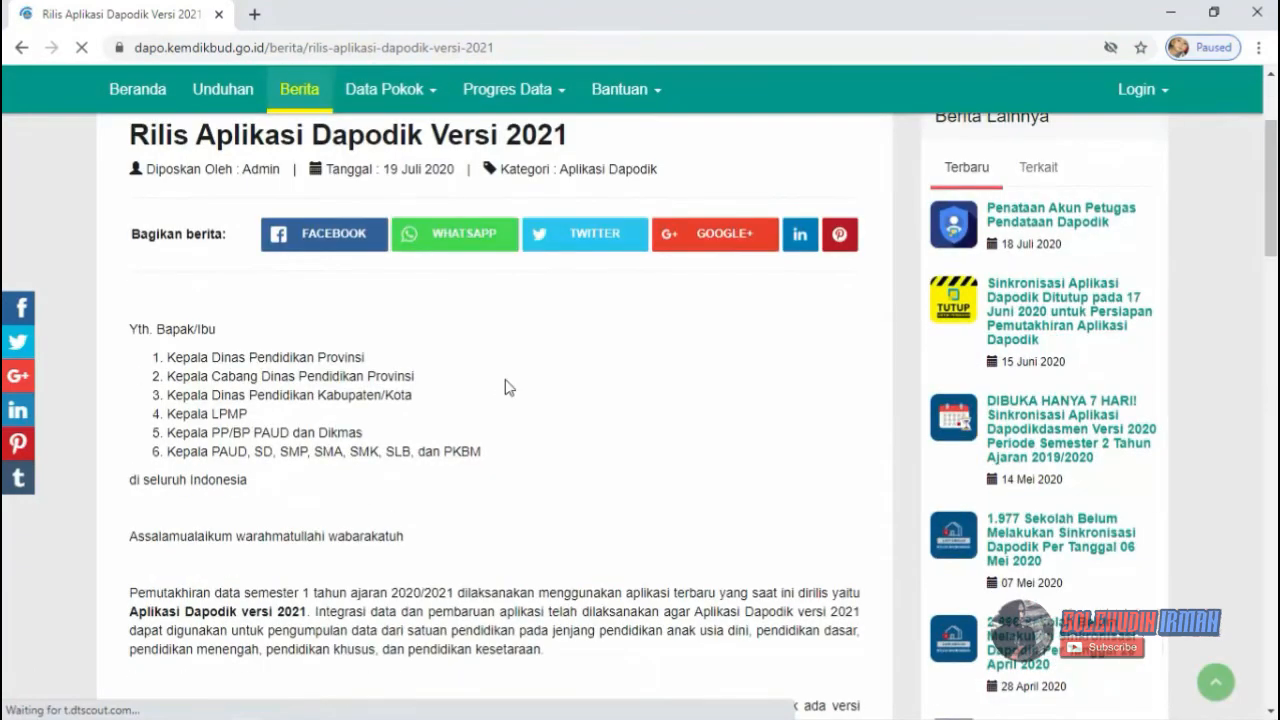
scroll(507, 389, "down", 1)
scroll(505, 388, "down", 1)
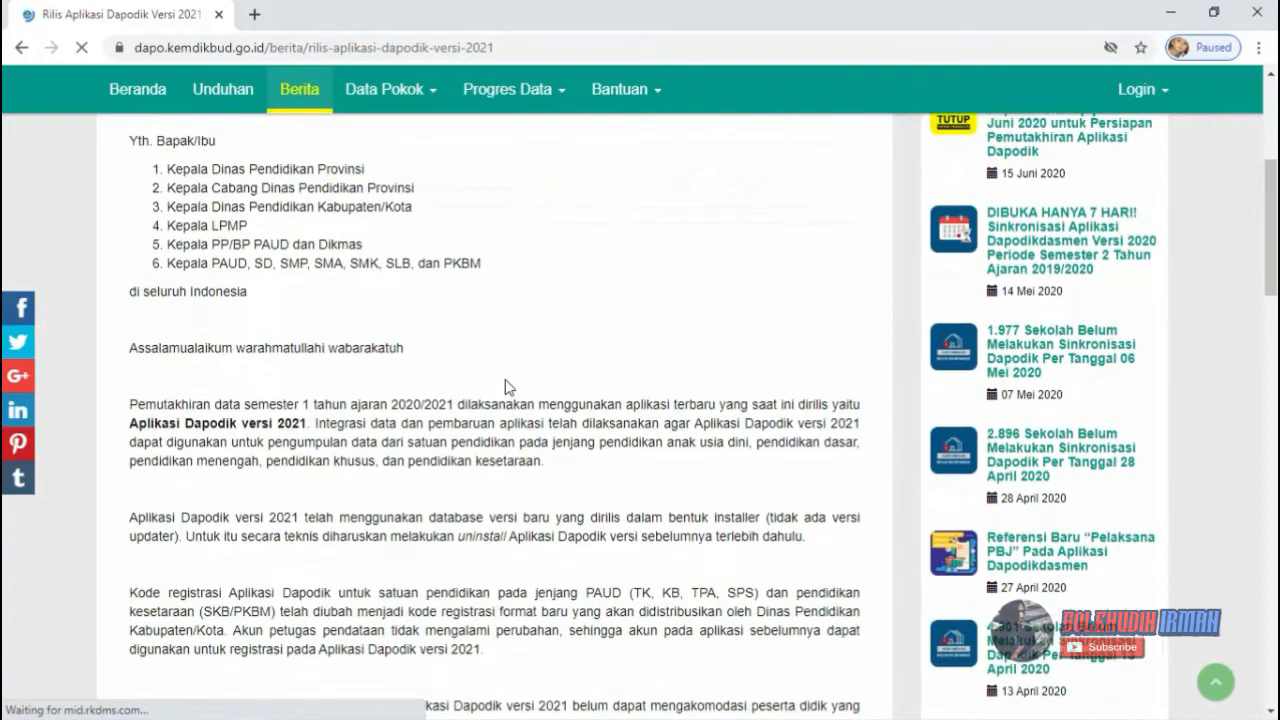
scroll(505, 387, "down", 1)
scroll(507, 388, "down", 1)
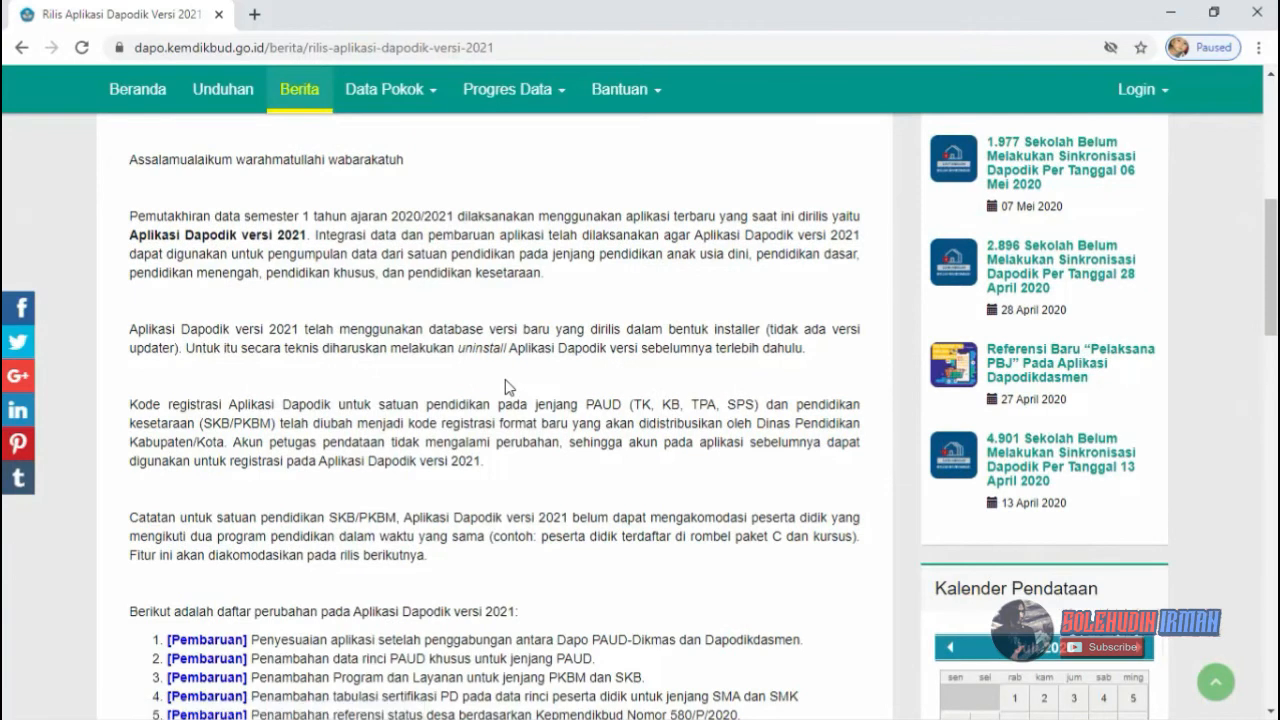
scroll(563, 367, "down", 1)
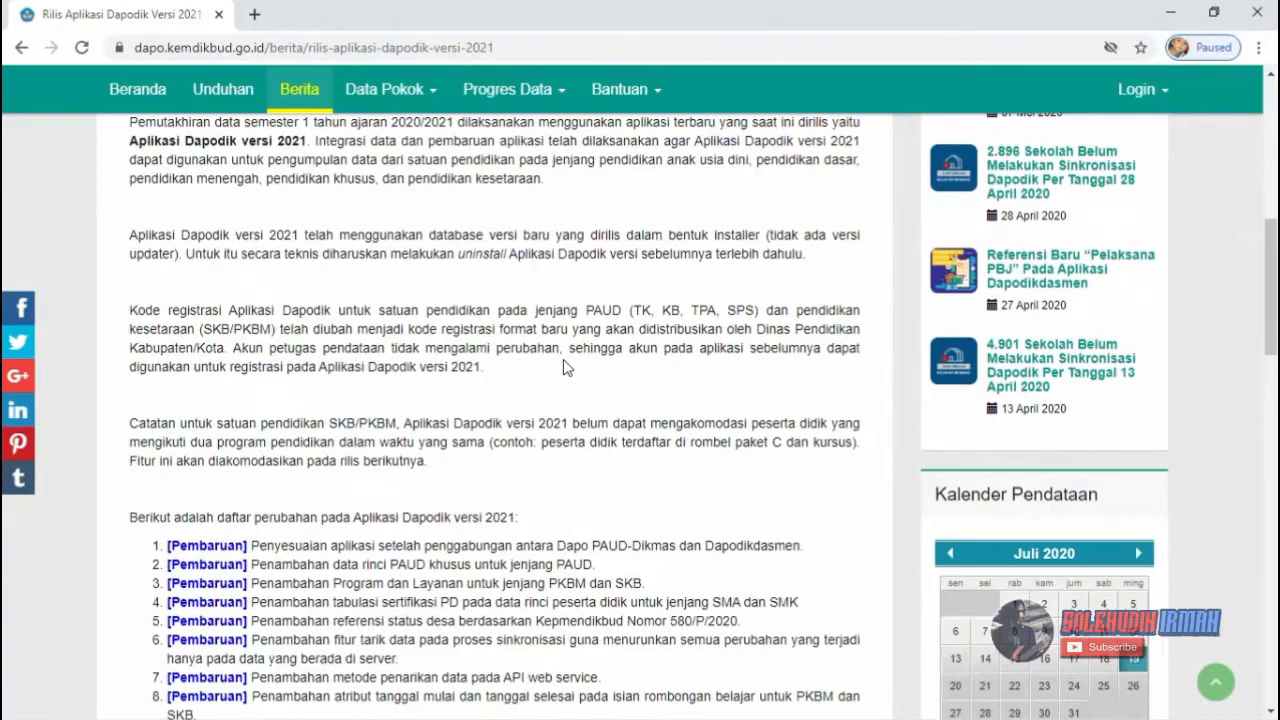
scroll(563, 367, "down", 1)
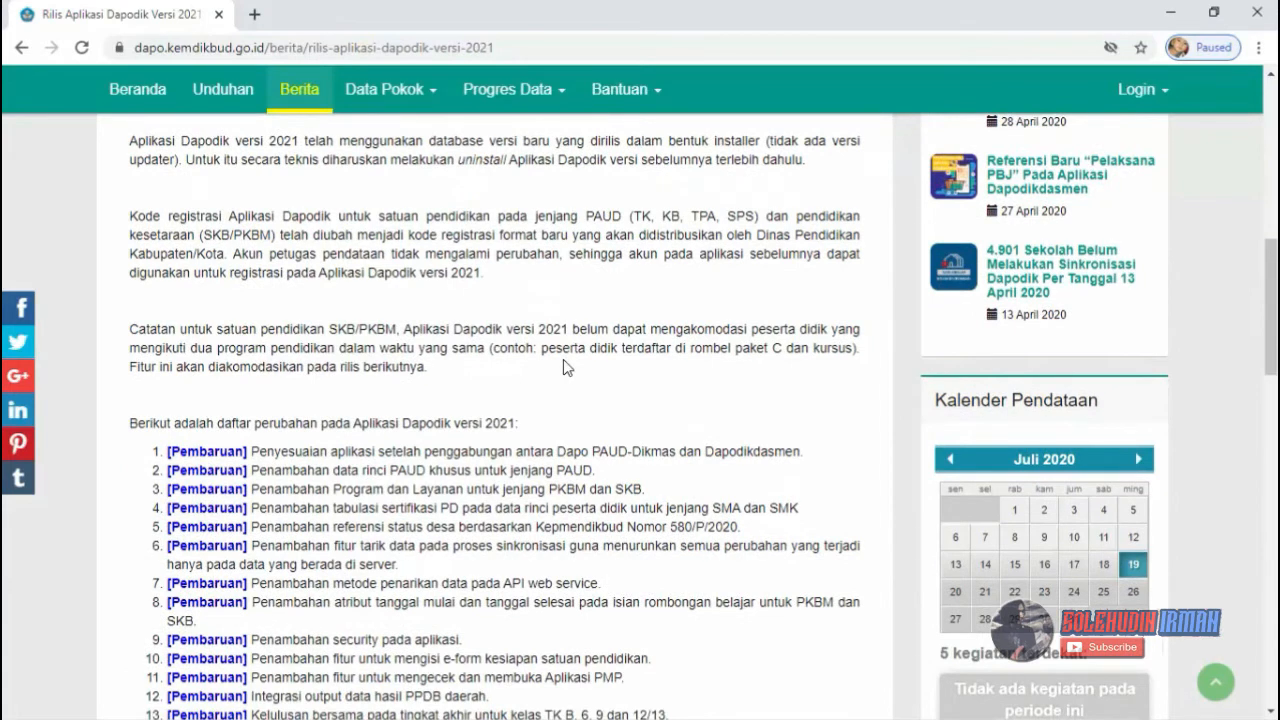
scroll(563, 360, "down", 1)
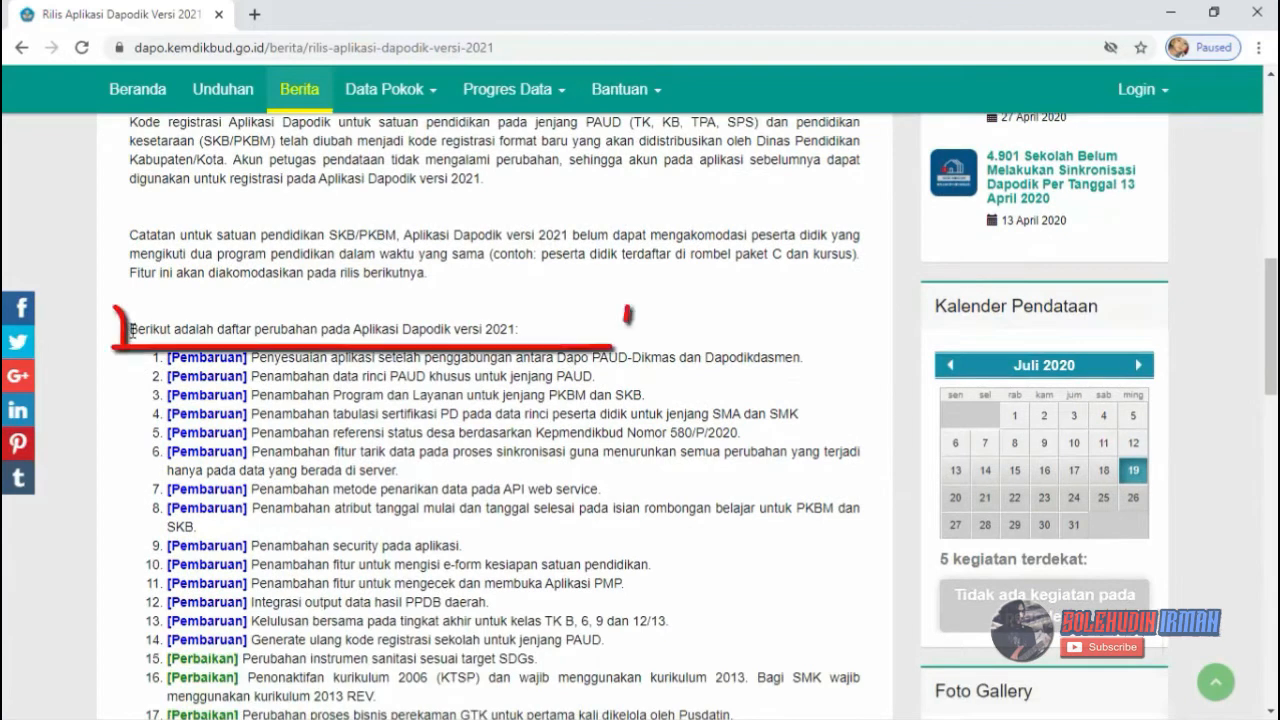
Step: Highlight the line "Berikut adalah daftar perubahan pada Aplikasi Dapodik versi 2021" and review the numbered changes and closing paragraphs below it
left_click_drag(130, 330, 514, 330)
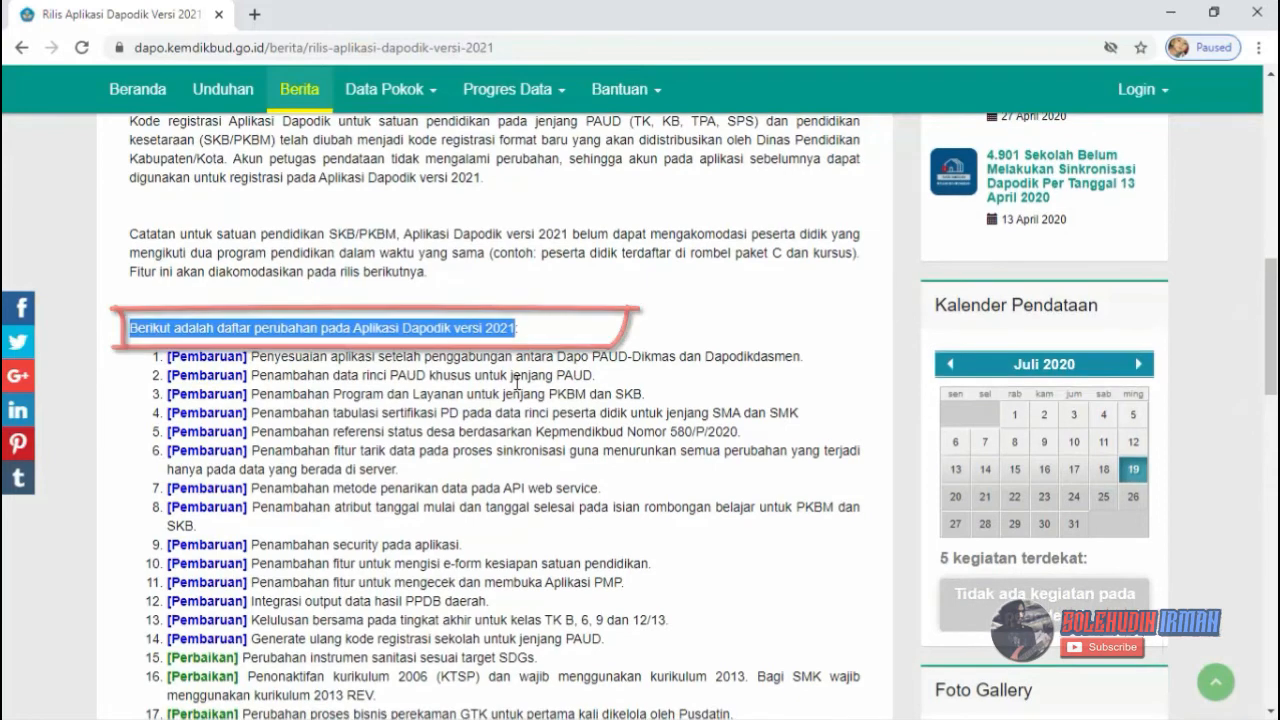
scroll(517, 383, "down", 1)
scroll(517, 383, "down", 1)
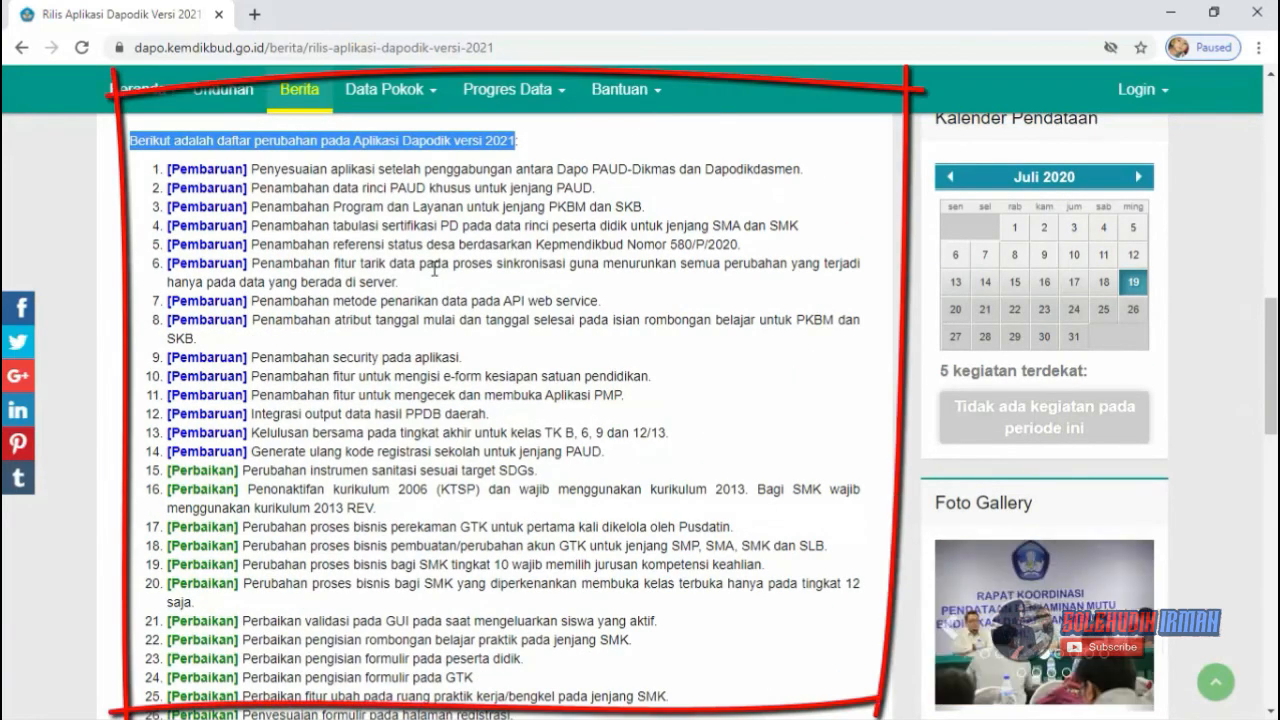
scroll(434, 268, "down", 1)
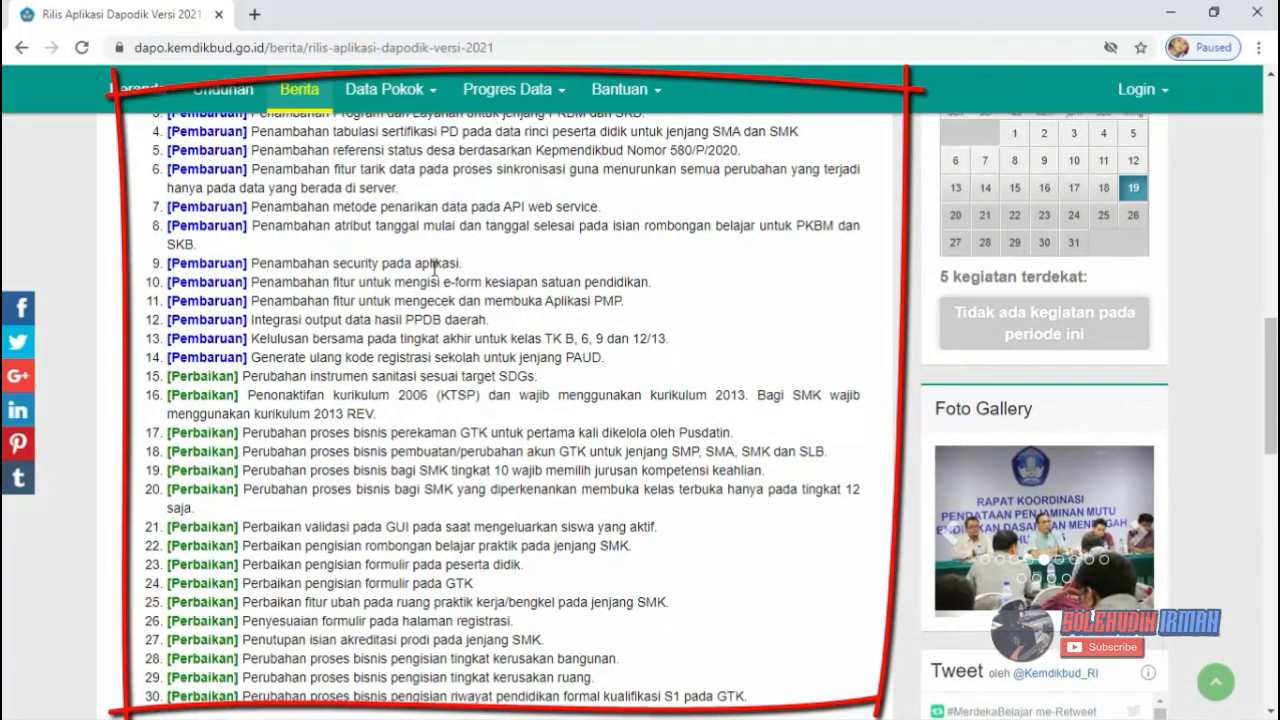
scroll(434, 268, "down", 1)
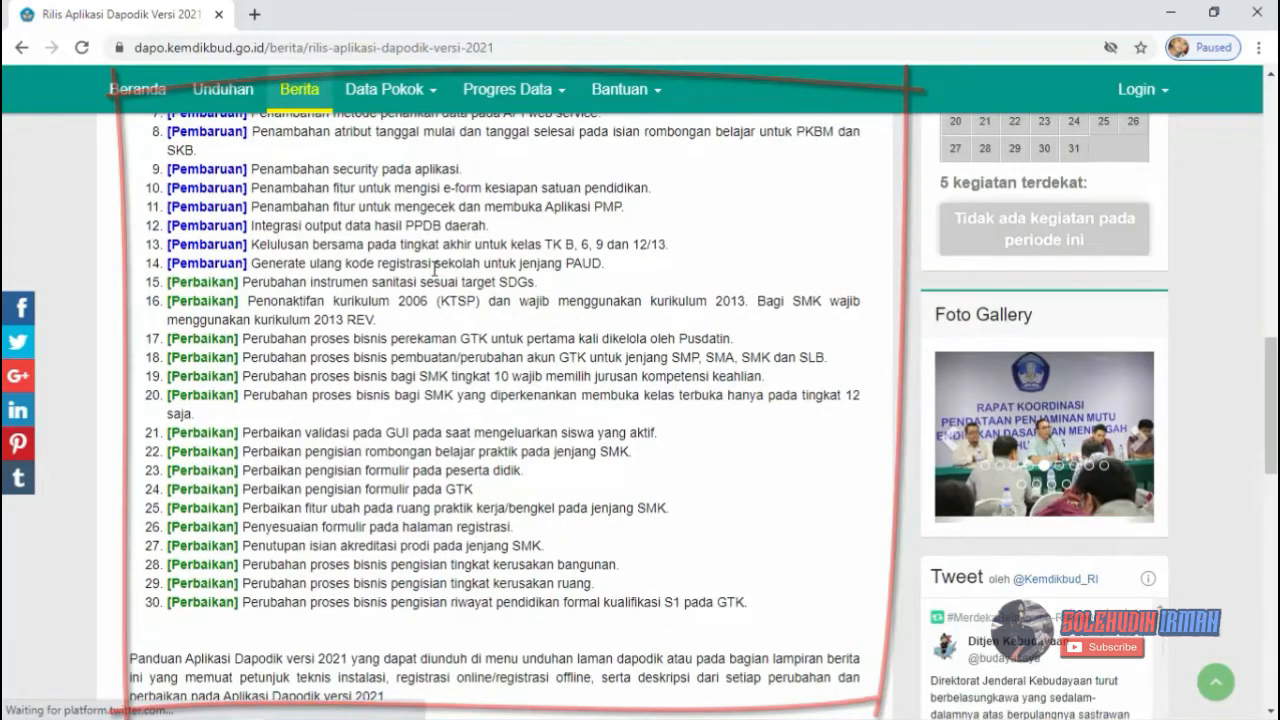
scroll(434, 268, "down", 1)
scroll(434, 268, "down", 1)
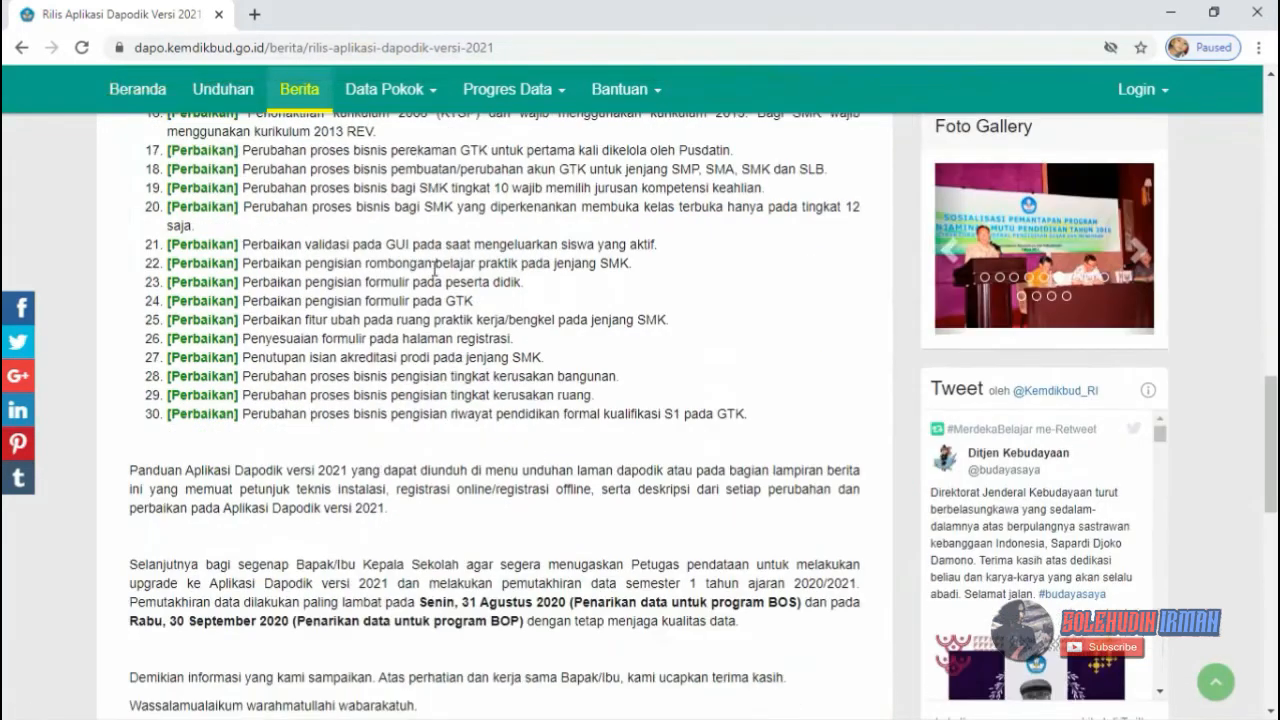
scroll(418, 318, "down", 1)
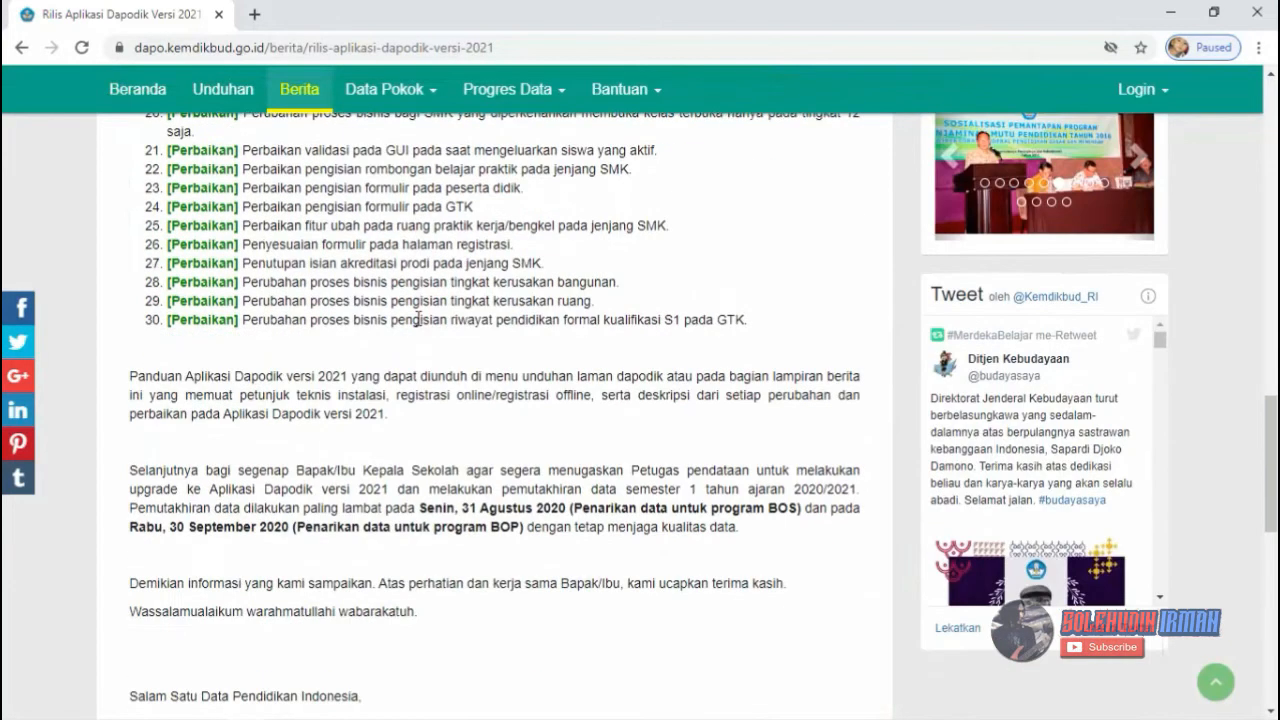
scroll(418, 318, "down", 1)
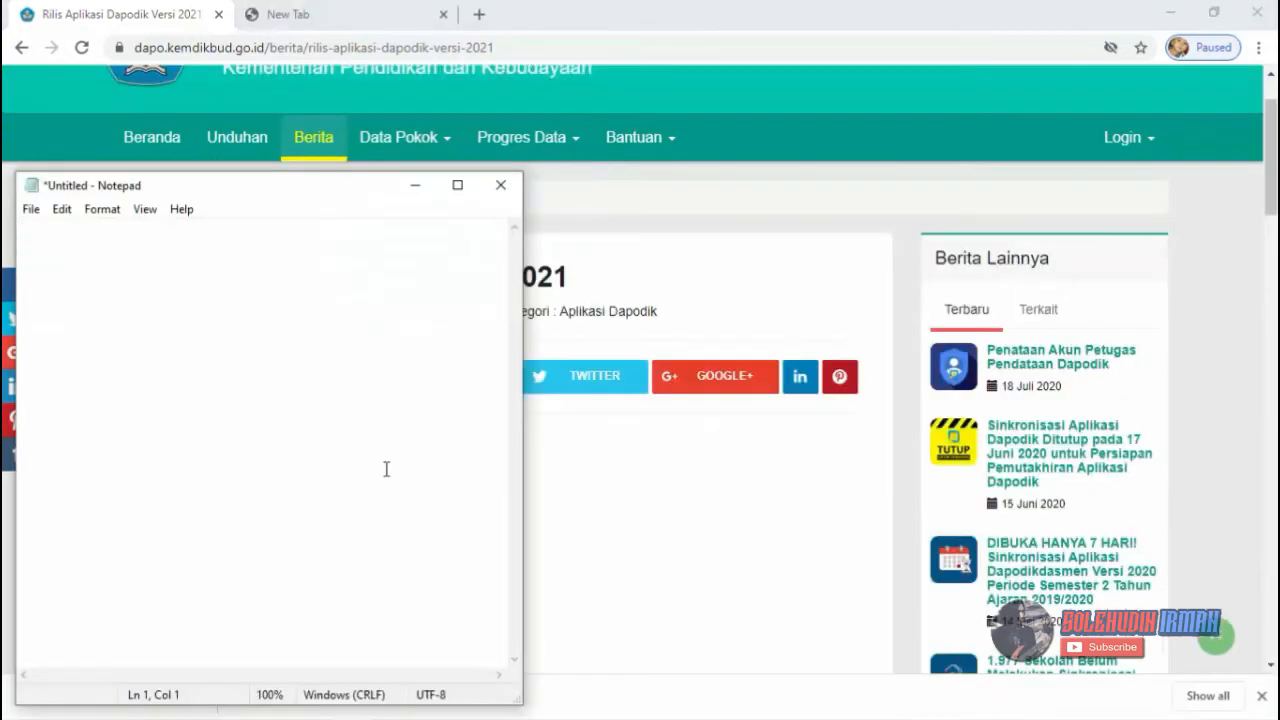
Step: Write "kita unduh dulu aplikasi dapodik" in the blank Notepad note, with "terbarunya" on the second line
type("kita unduh dulu aplikasi ")
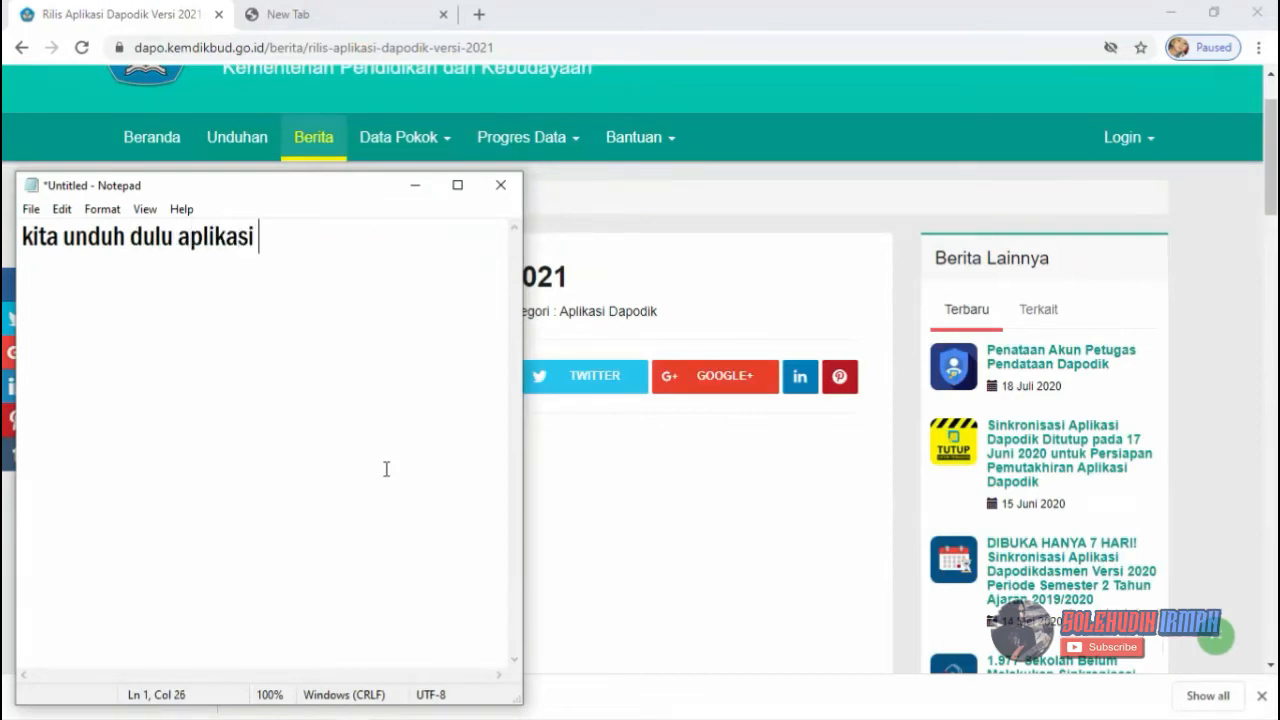
type("dapodik")
key("Return")
type("terbarunya")
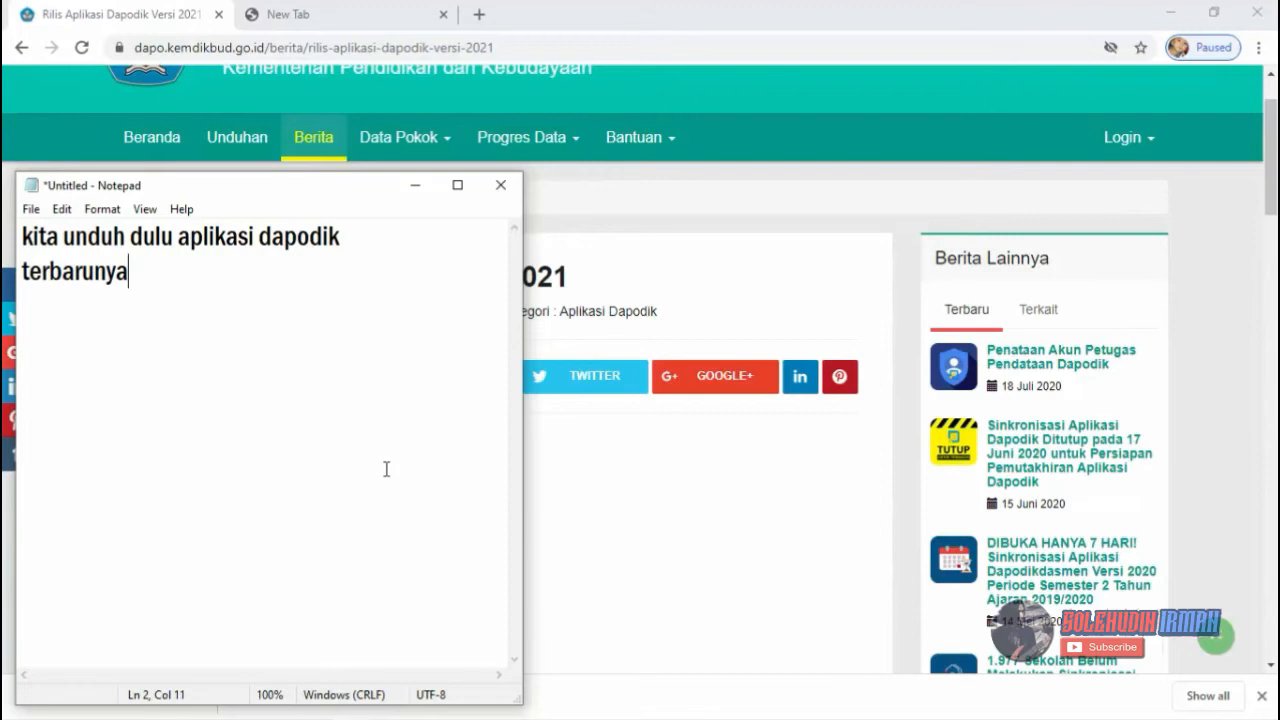
Step: Minimize the note and download the Dapodik 2021 installer from MediaFire through alternative Link 2 on the site's Unduhan page
left_click(417, 188)
left_click(245, 142)
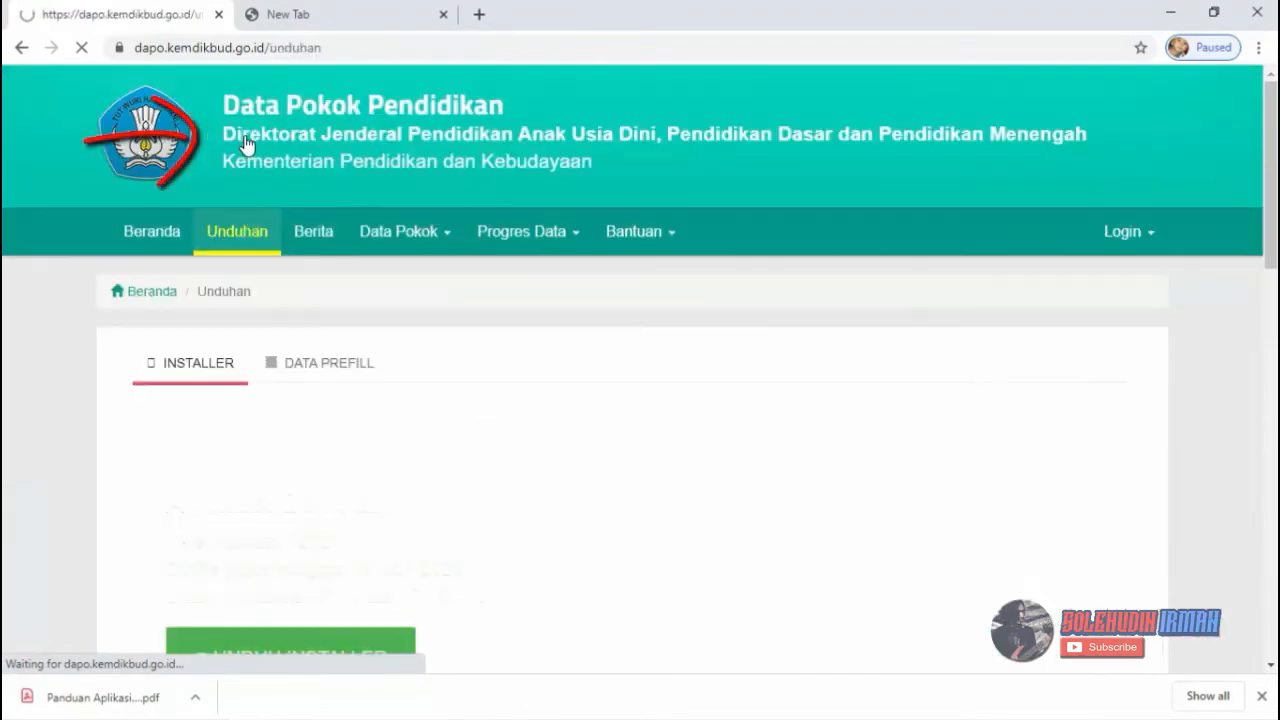
scroll(491, 388, "down", 3)
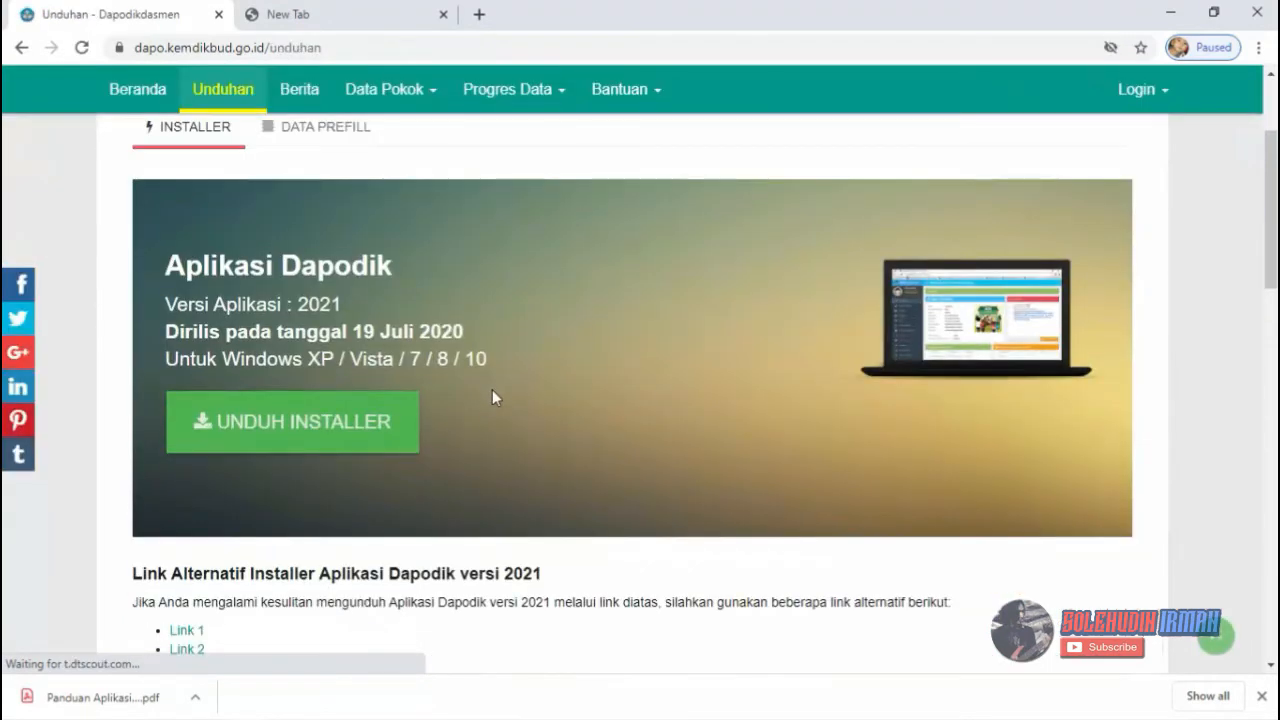
scroll(182, 470, "down", 2)
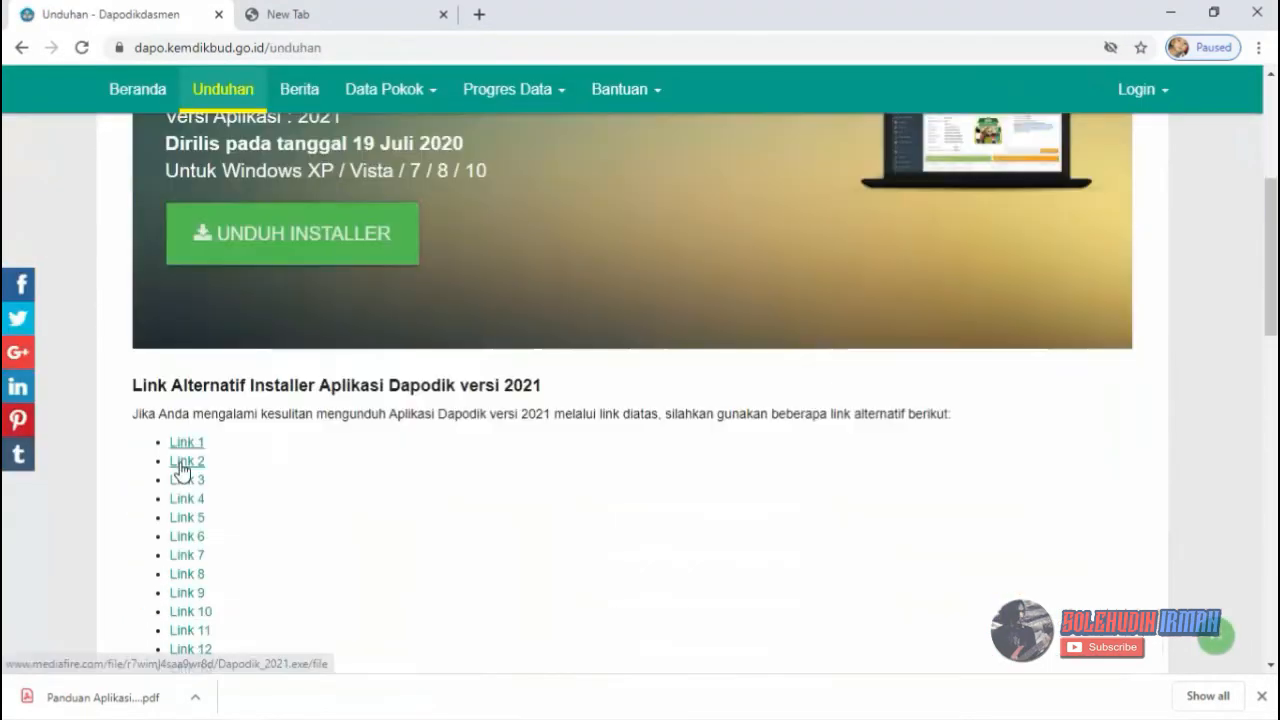
left_click(181, 463)
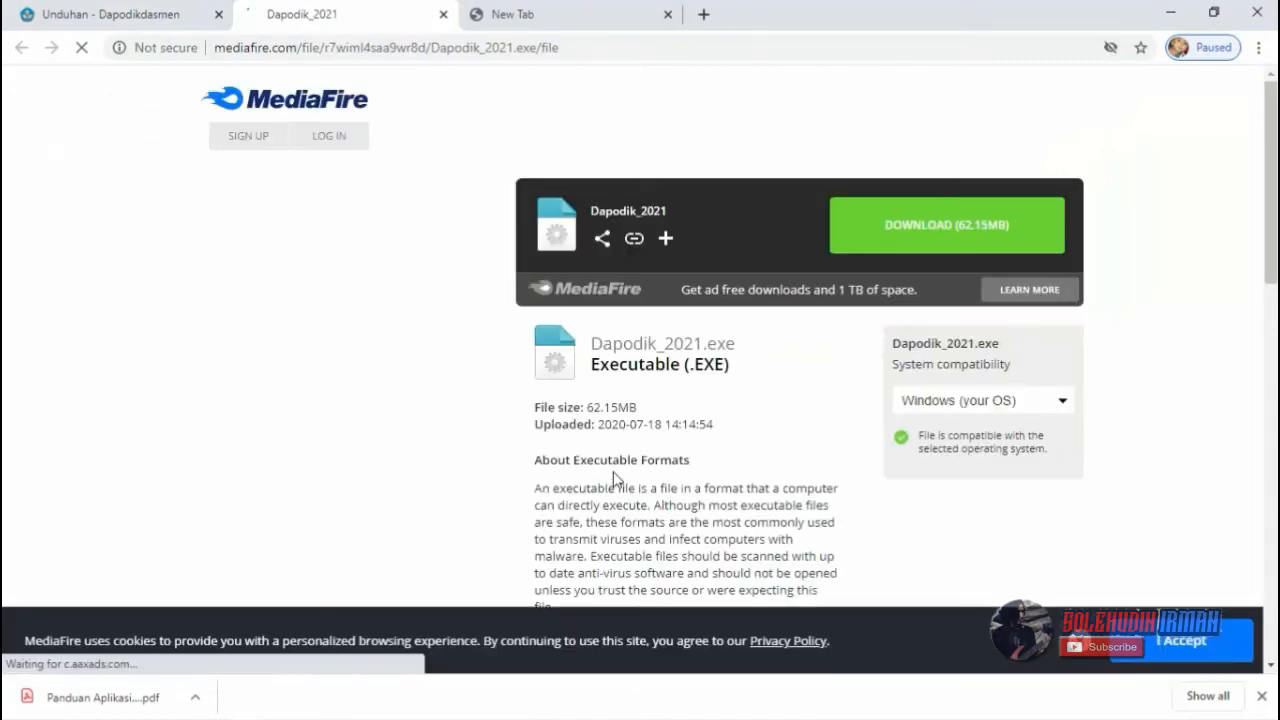
left_click(1010, 233)
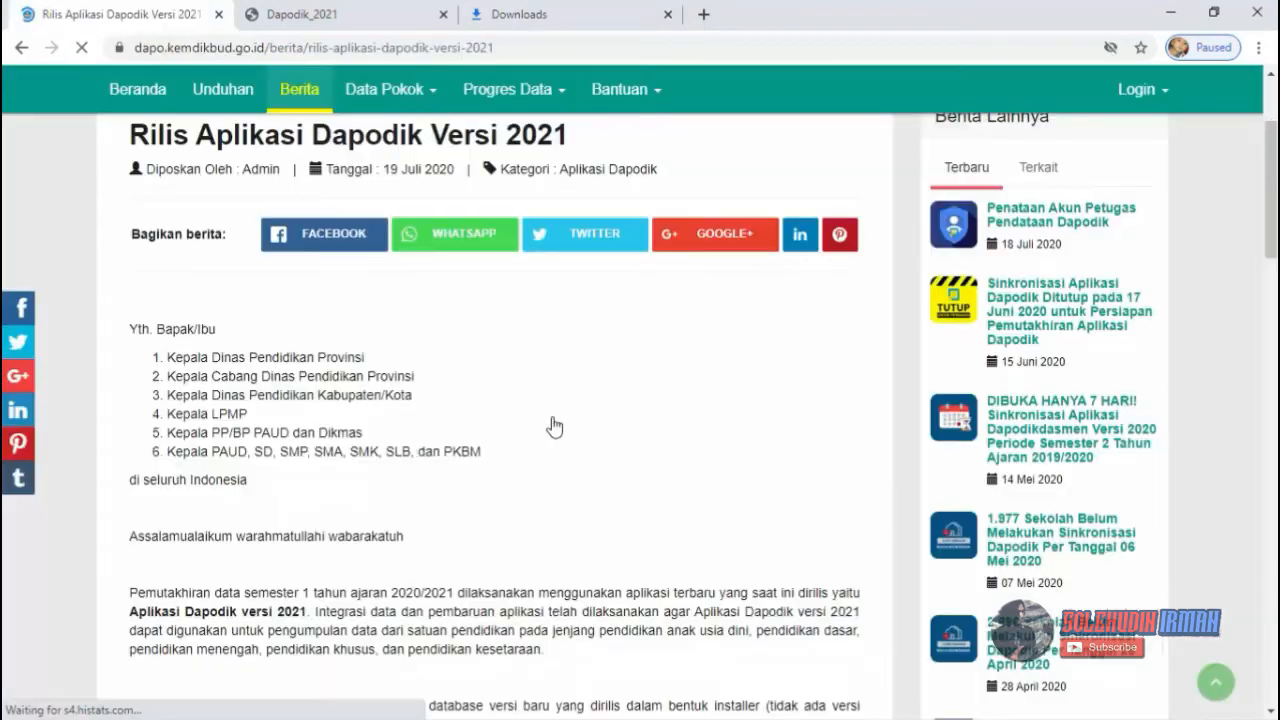
Step: Find and highlight the release article's paragraph about uninstalling the previous Dapodik version first
scroll(553, 426, "down", 2)
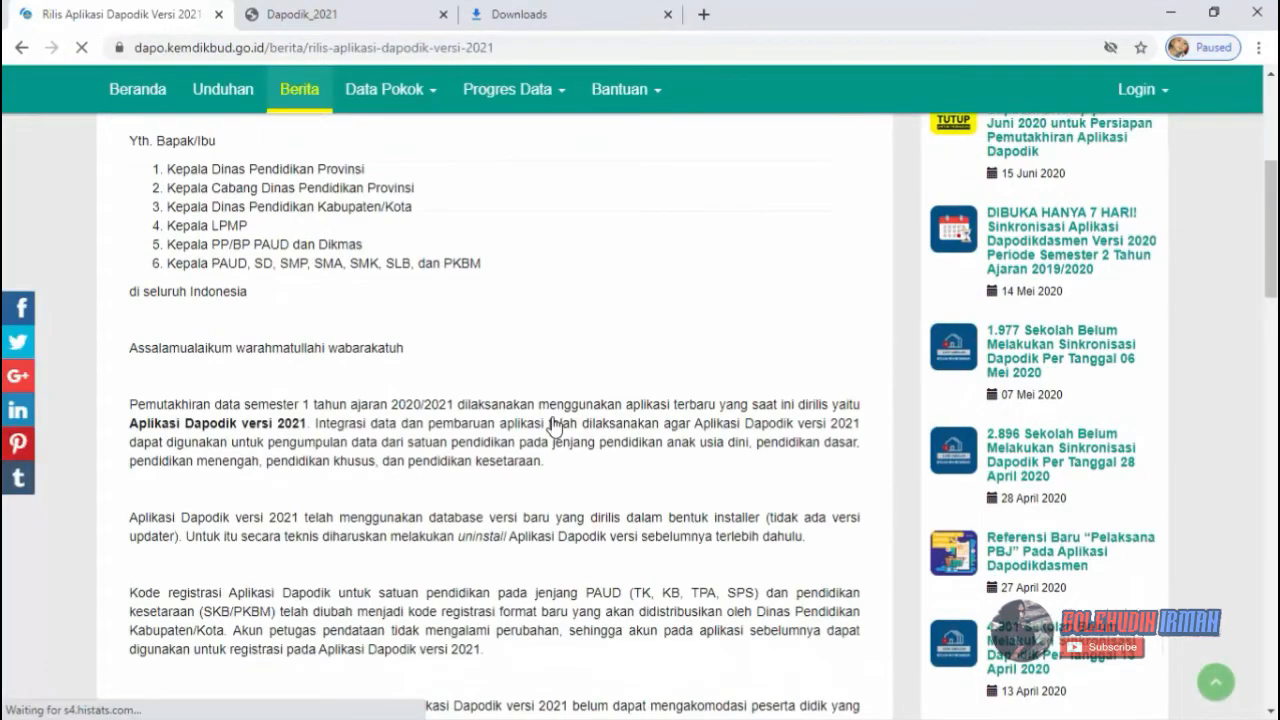
scroll(553, 426, "down", 1)
scroll(553, 426, "down", 1)
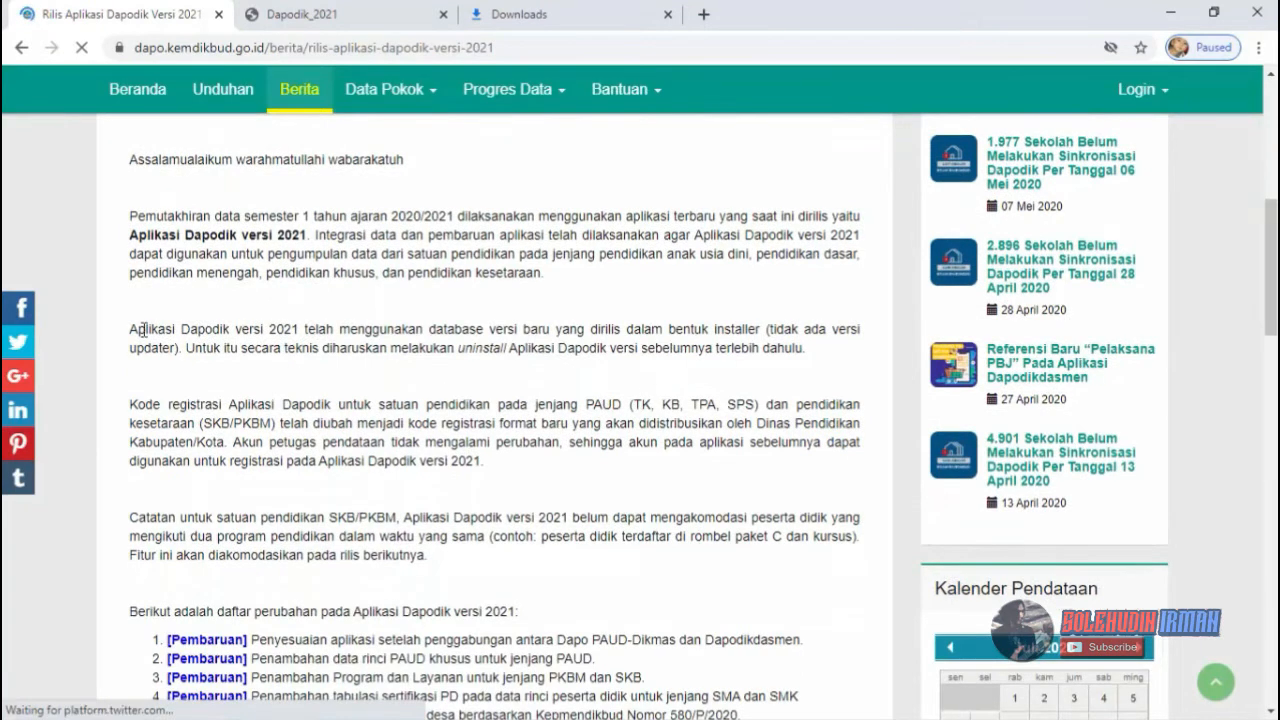
left_click_drag(130, 329, 673, 365)
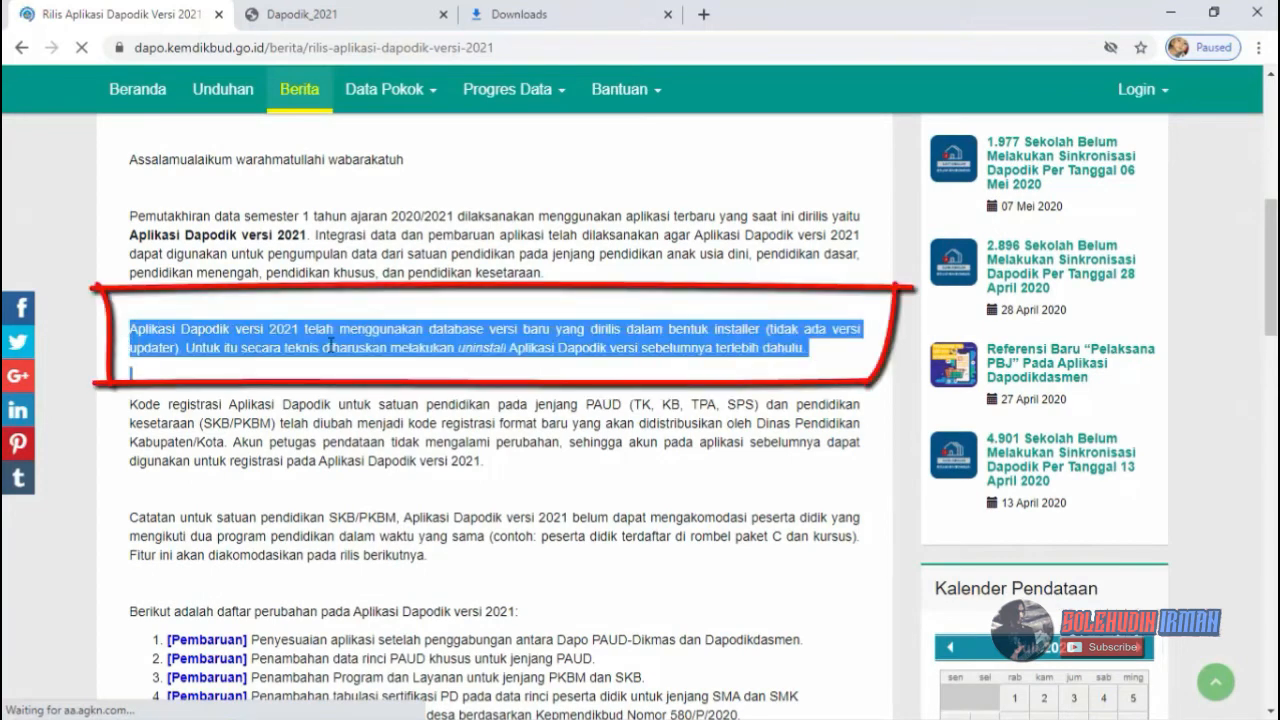
Step: Write in Notepad "sebelum kita menginstal dapodik 2021", "aplikasi dapodik yang versi 2020" and "harus di uninistal dulu ......" on three lines
type("se")
type("belum kita mengint")
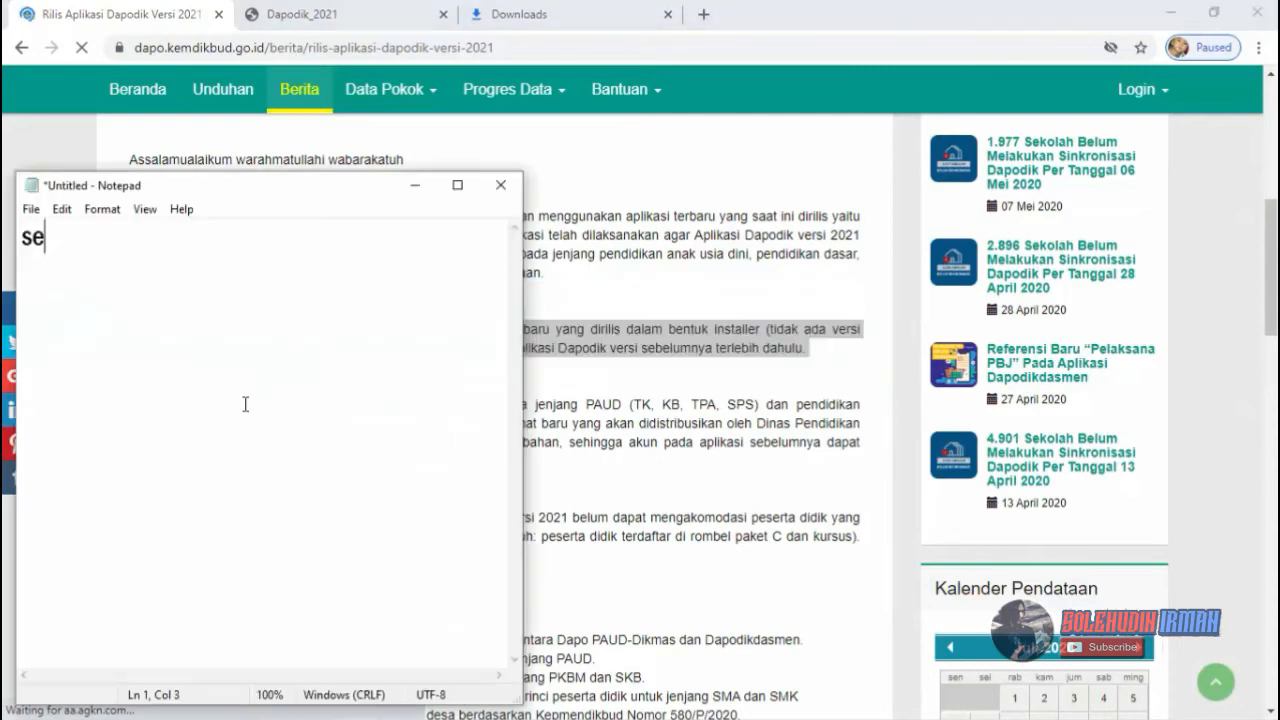
key("BackSpace")
type("stal dapodik 2")
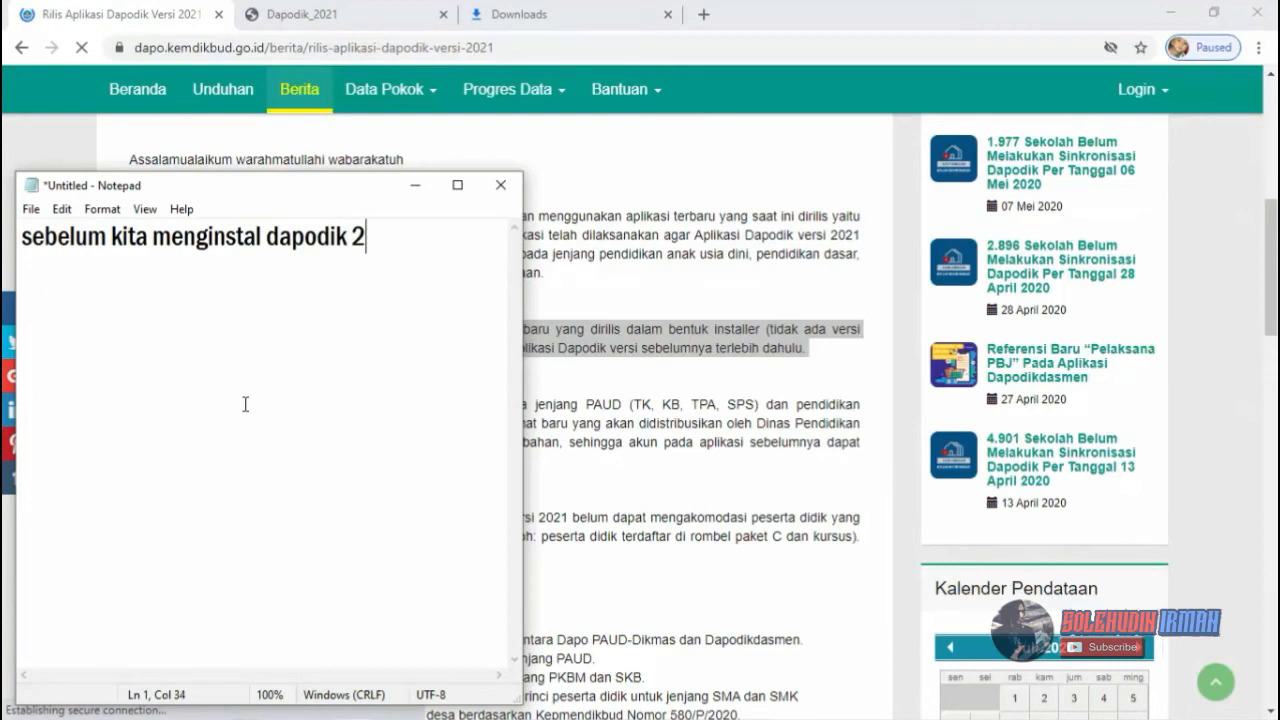
type("021")
key("Return")
type("aplikasi da")
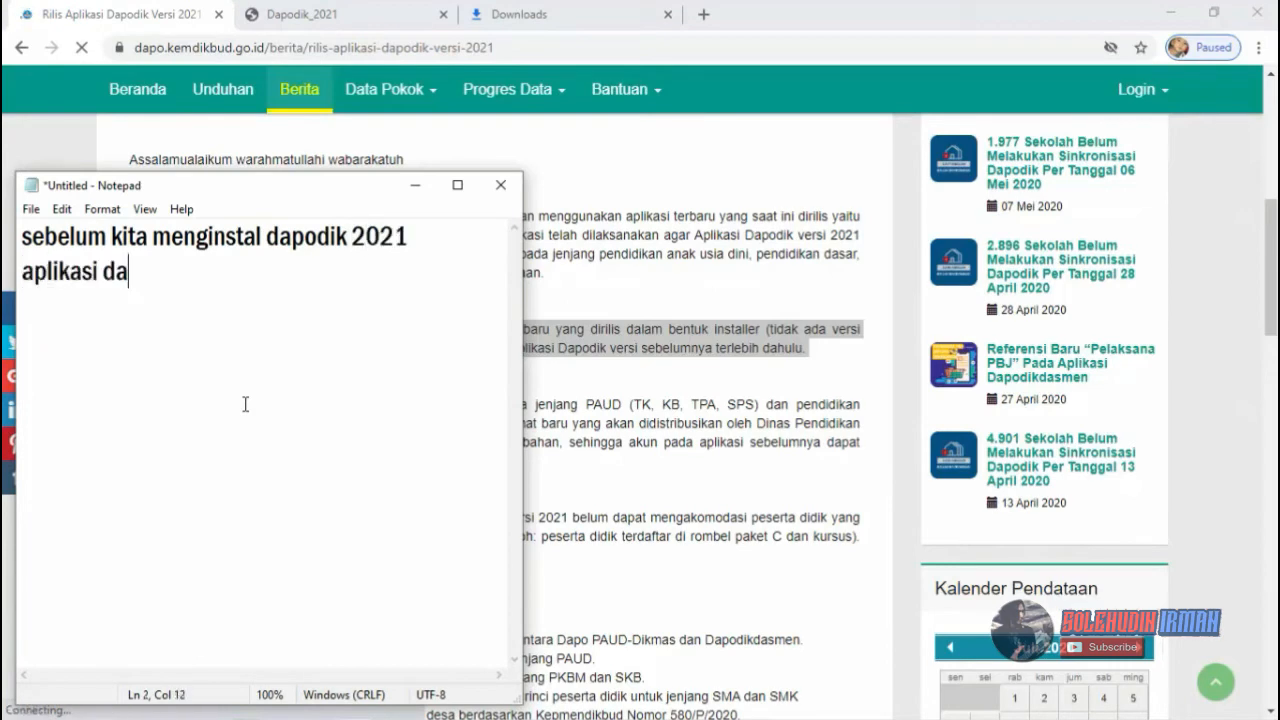
type("podik yang versi ")
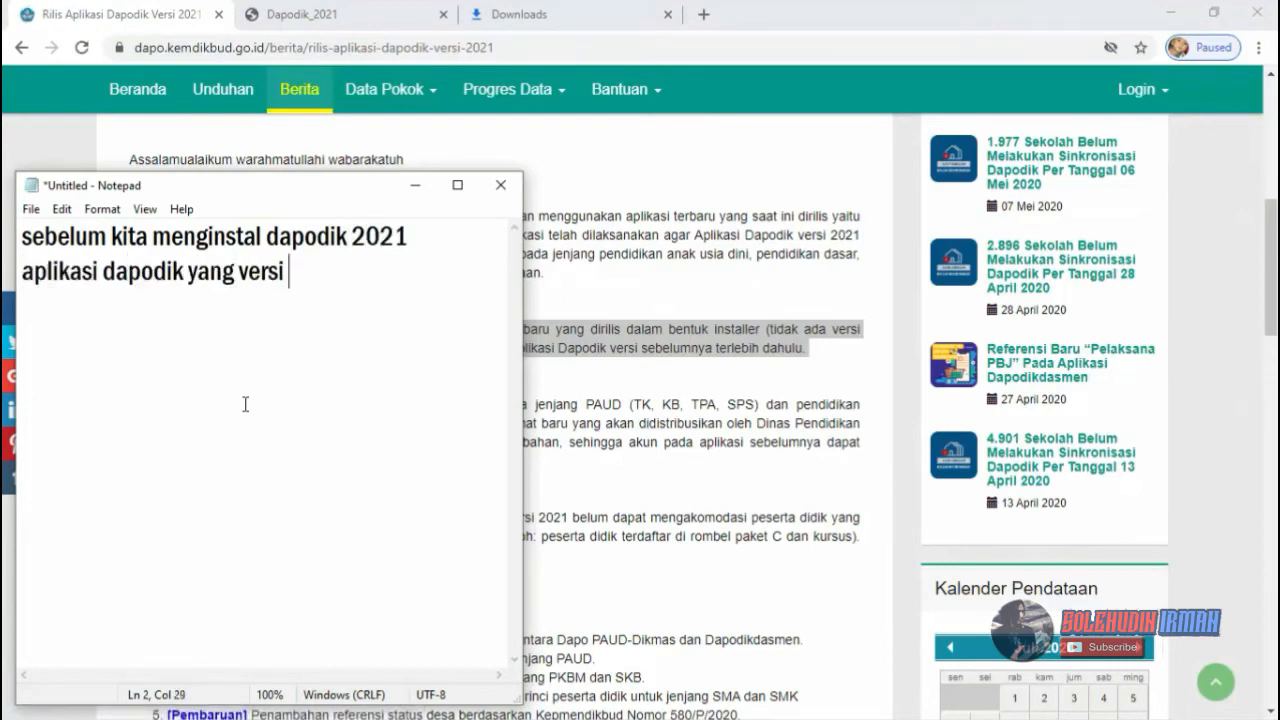
type("2020")
key("Return")
type("harus di uninistal dulu ......")
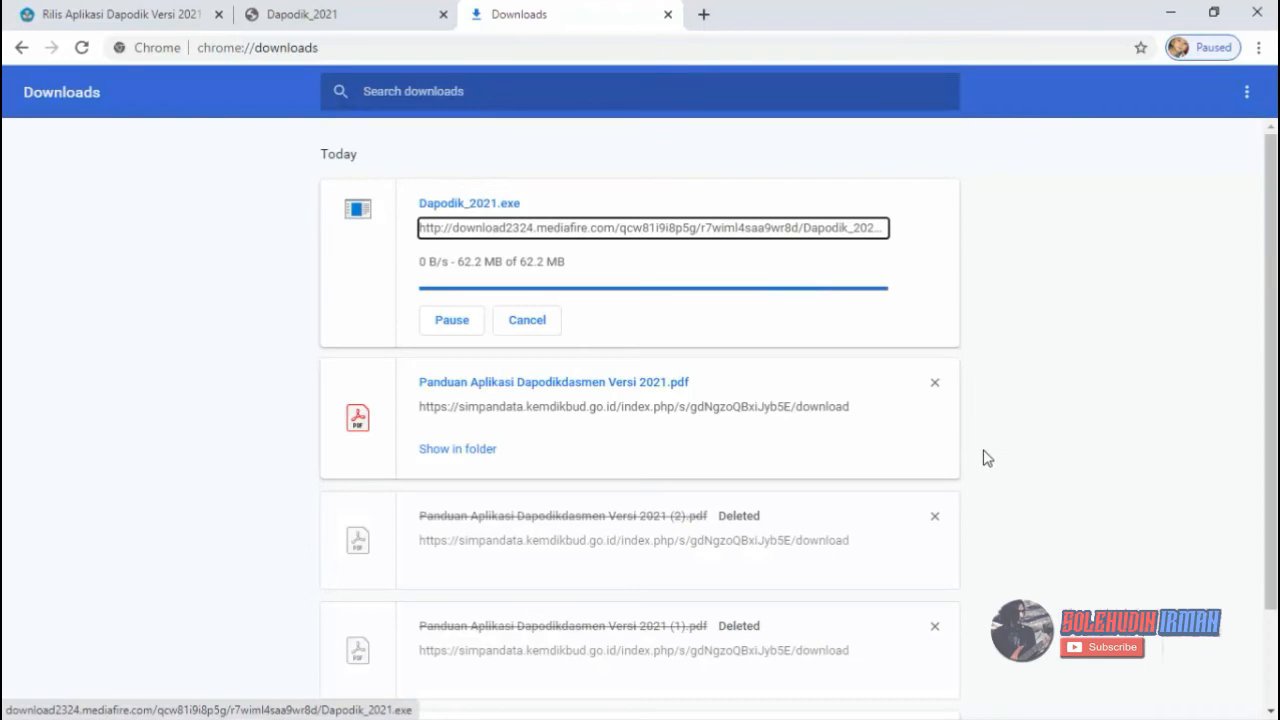
Step: Show the downloaded Dapodik_2021 installer in its folder, and minimize the folder window
left_click(455, 271)
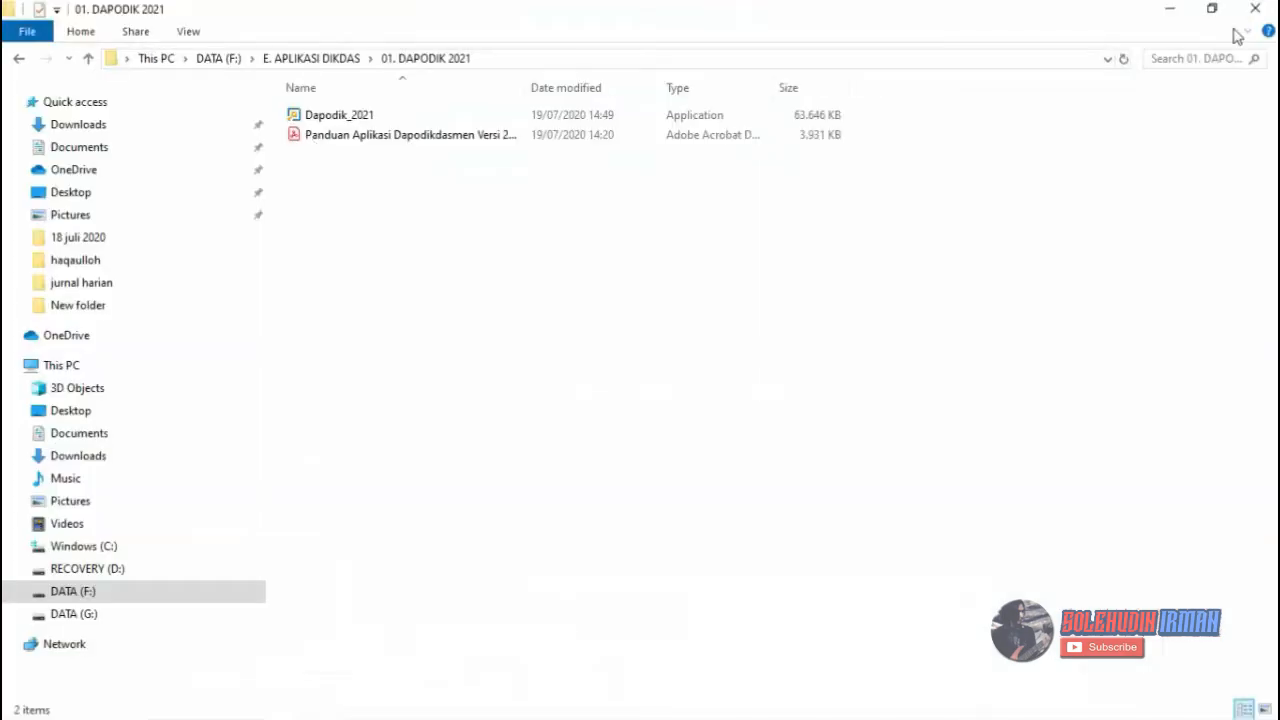
left_click(1165, 10)
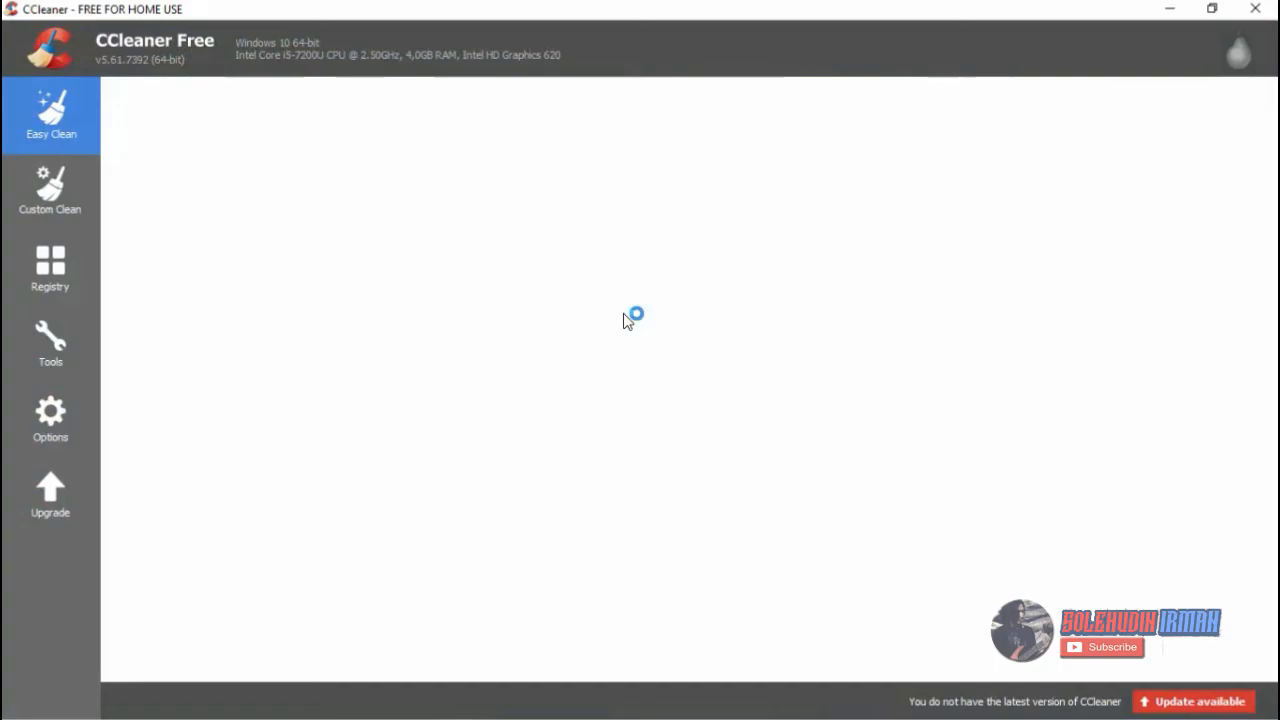
Step: Uninstall Dapodik versi 2020.a with all its components using CCleaner's uninstall tool
left_click(51, 340)
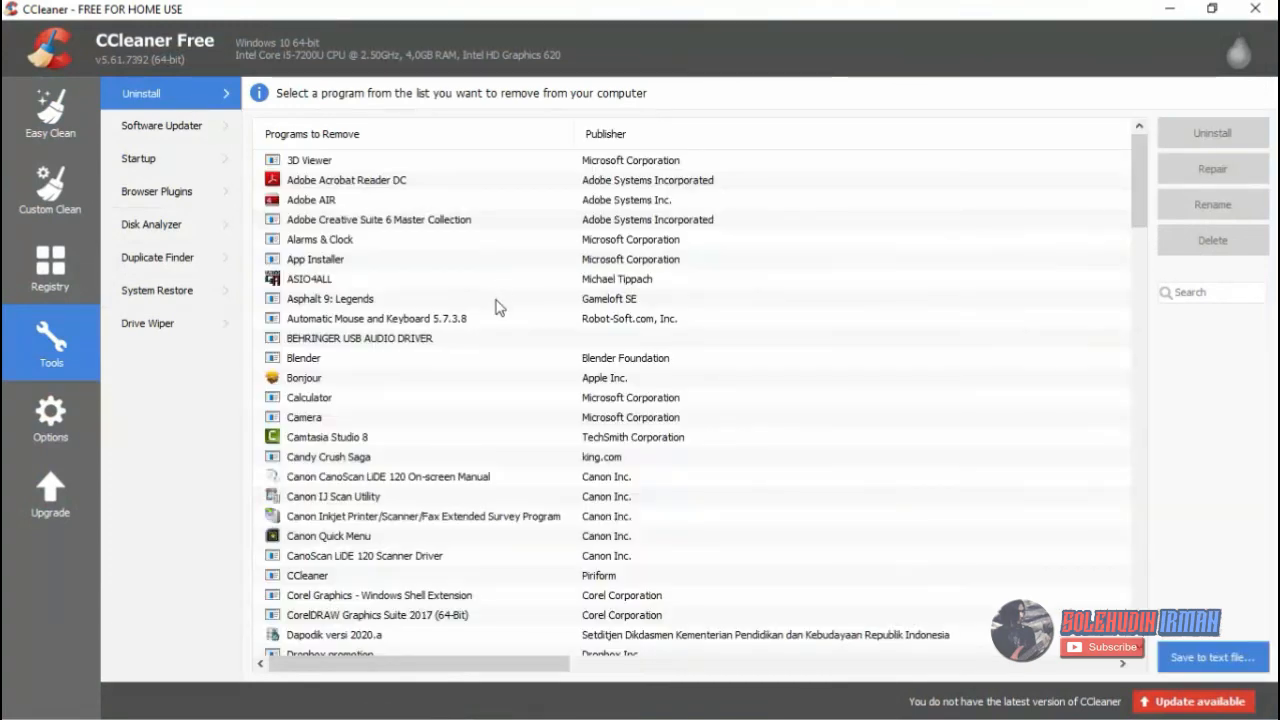
scroll(500, 305, "down", 2)
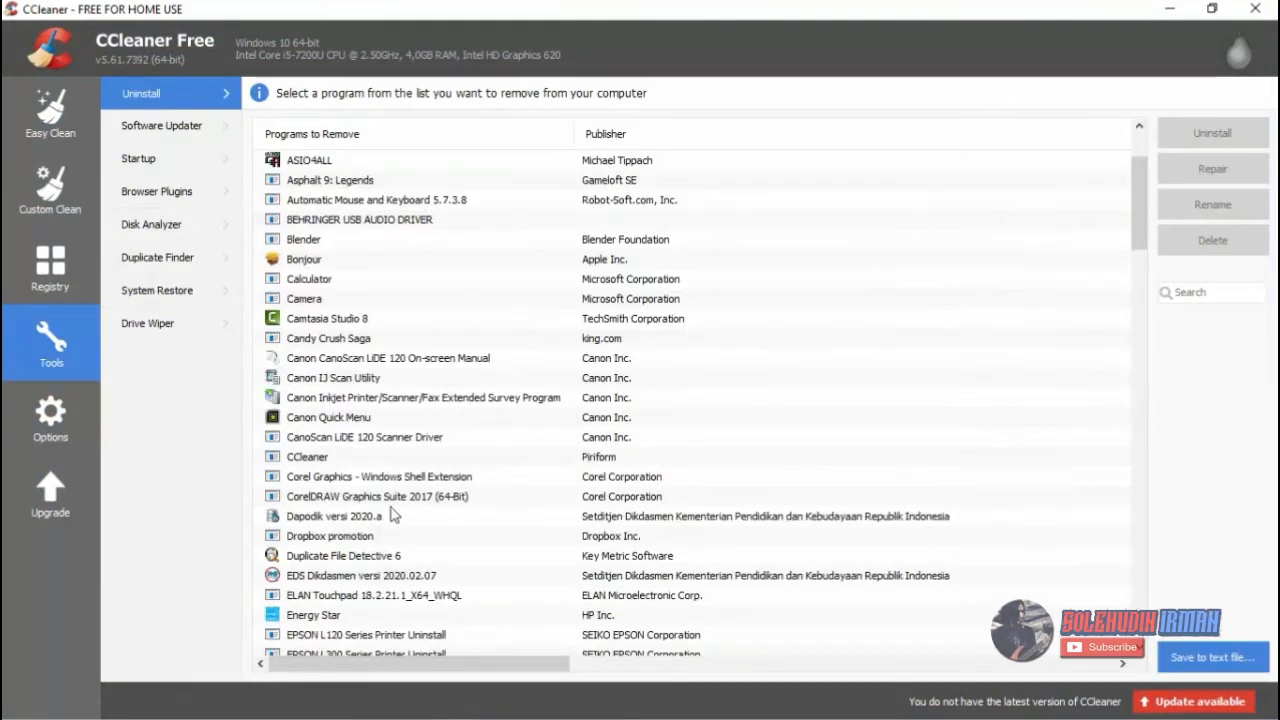
left_click(357, 520)
double_click(357, 520)
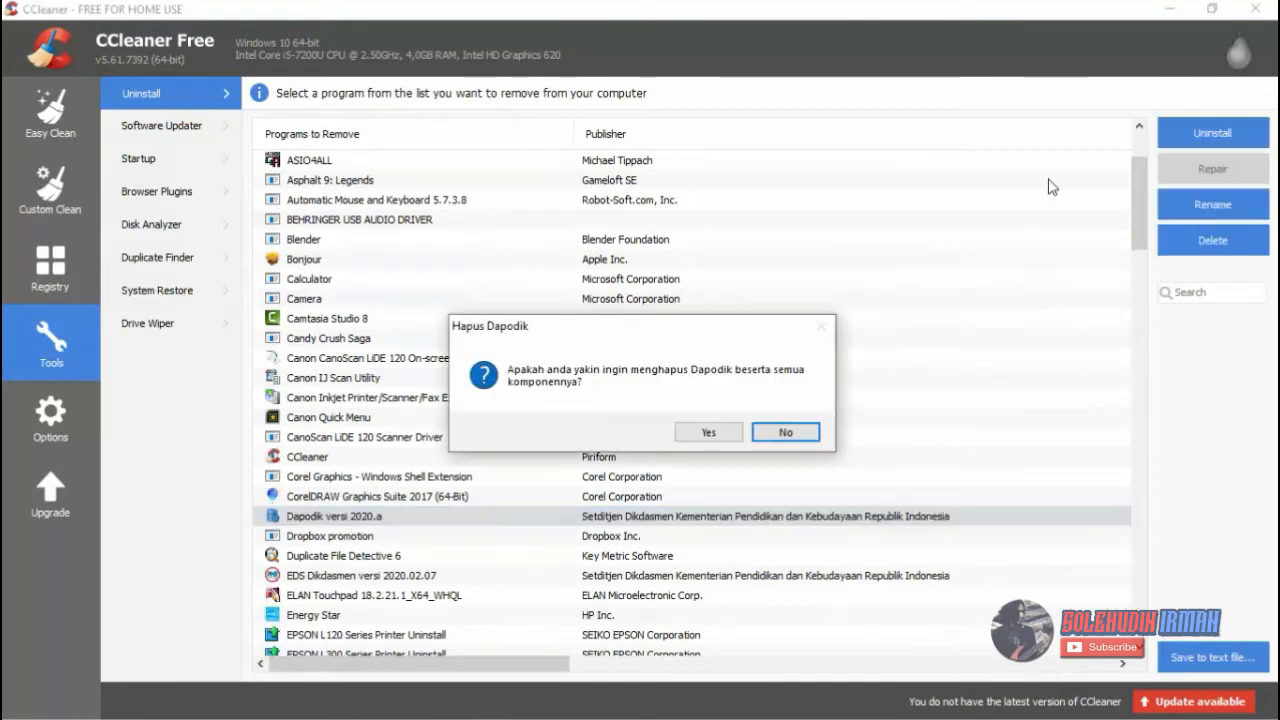
left_click(709, 433)
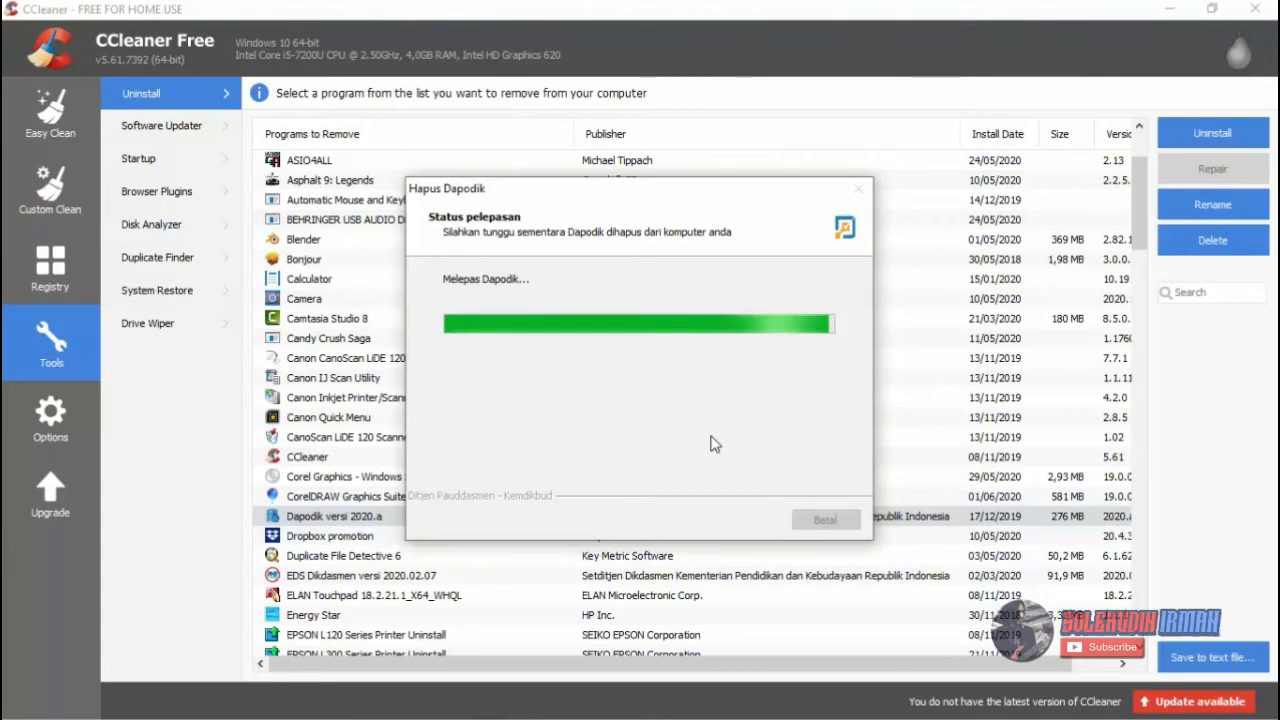
key("Return")
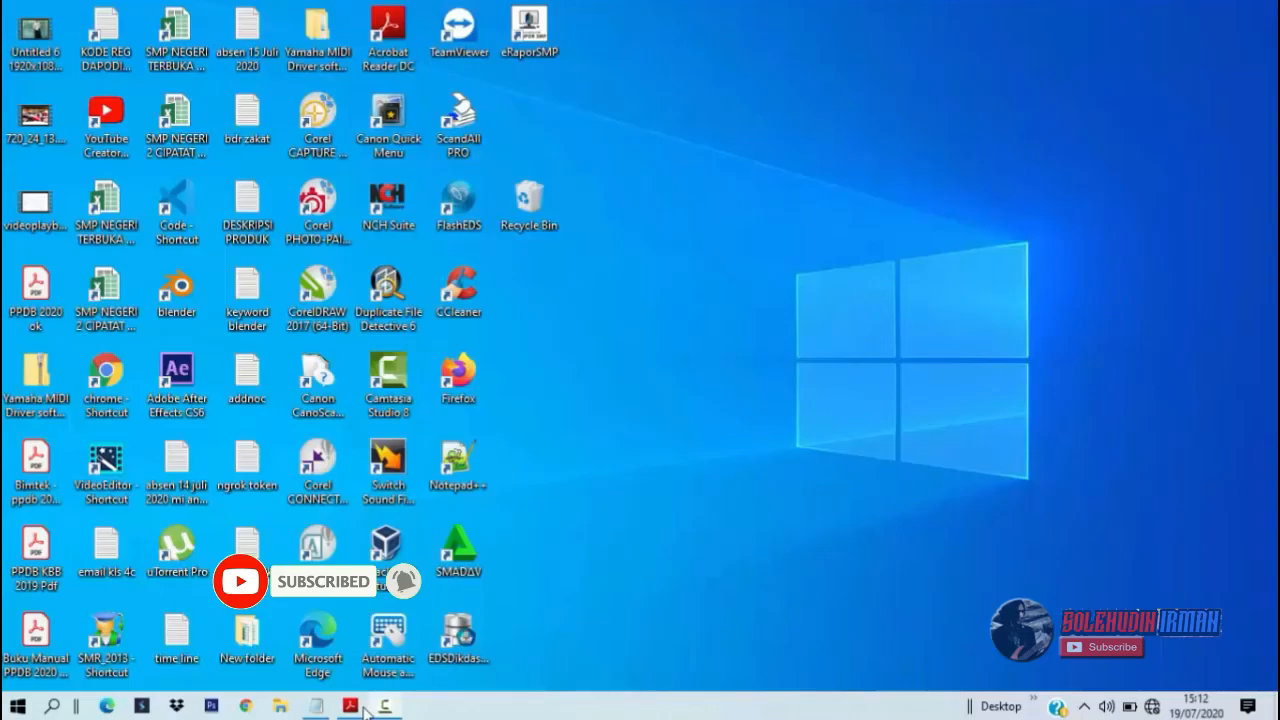
Step: Examine BAB II Instalasi Aplikasi Dapodik in the PDF manual's contents, and read its sections on computer specifications and registration codes
left_click(352, 706)
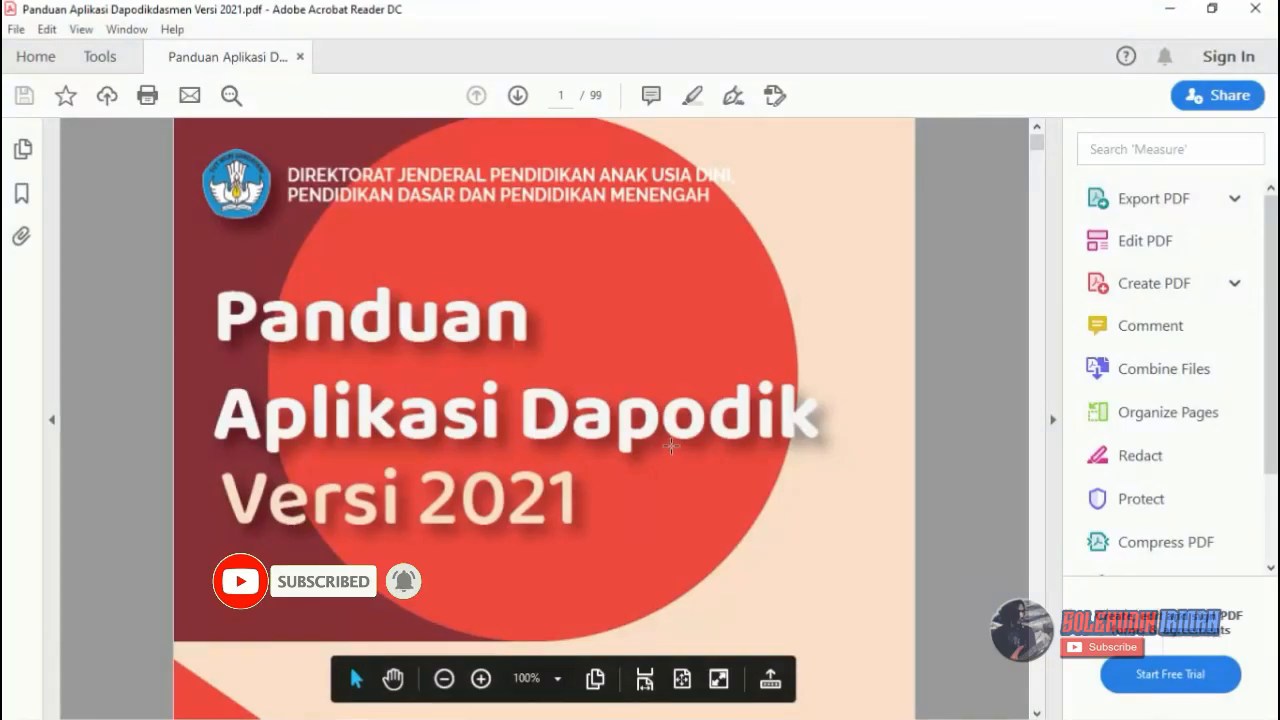
scroll(671, 446, "down", 1)
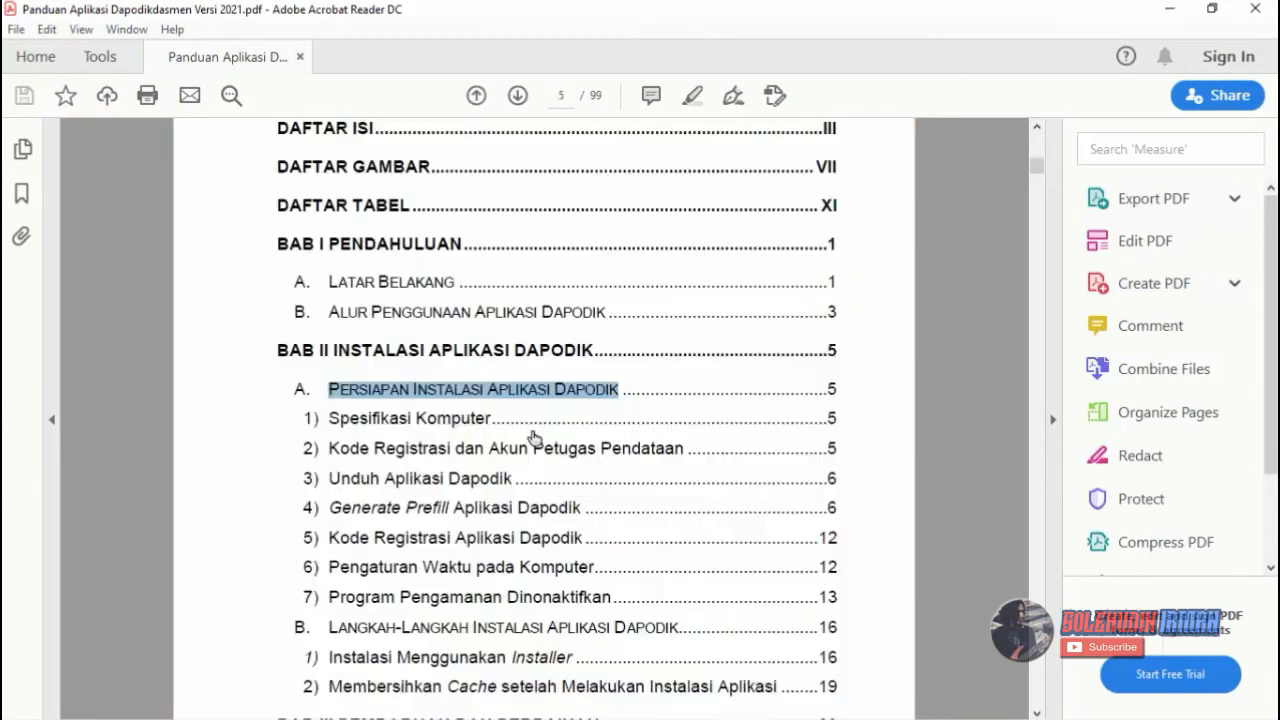
left_click_drag(333, 351, 600, 362)
scroll(609, 443, "down", 2)
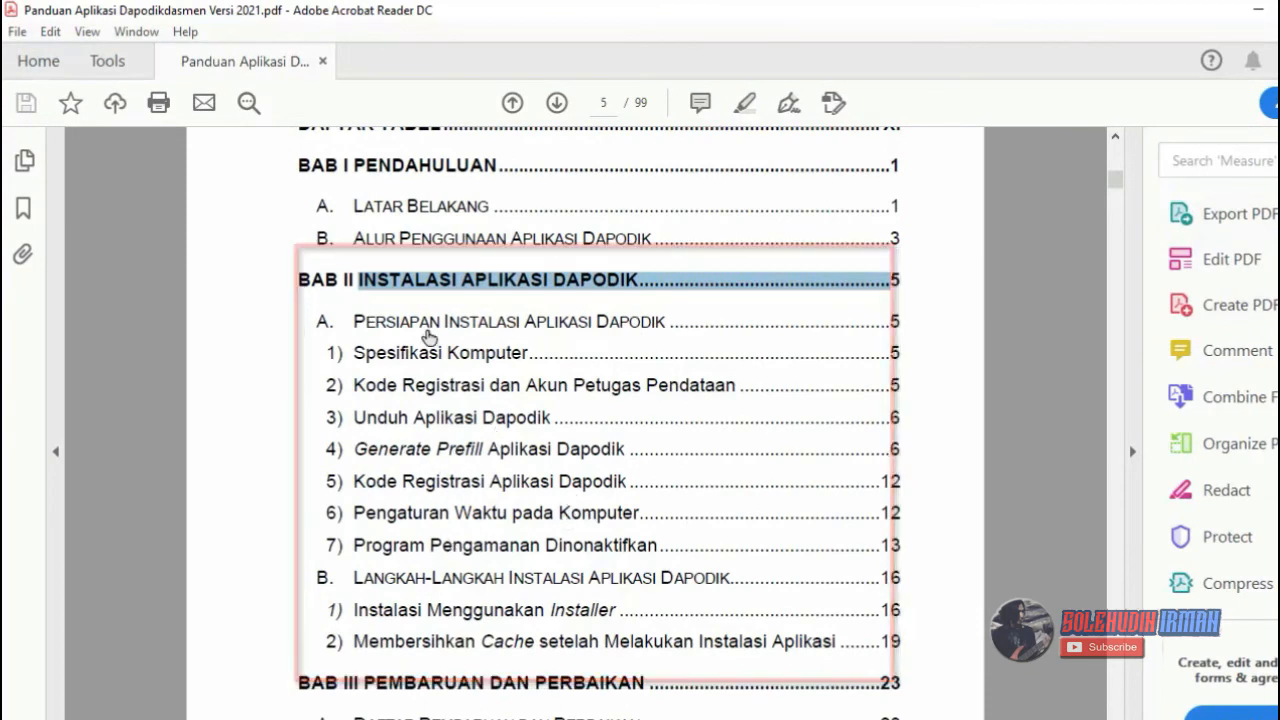
left_click(440, 352)
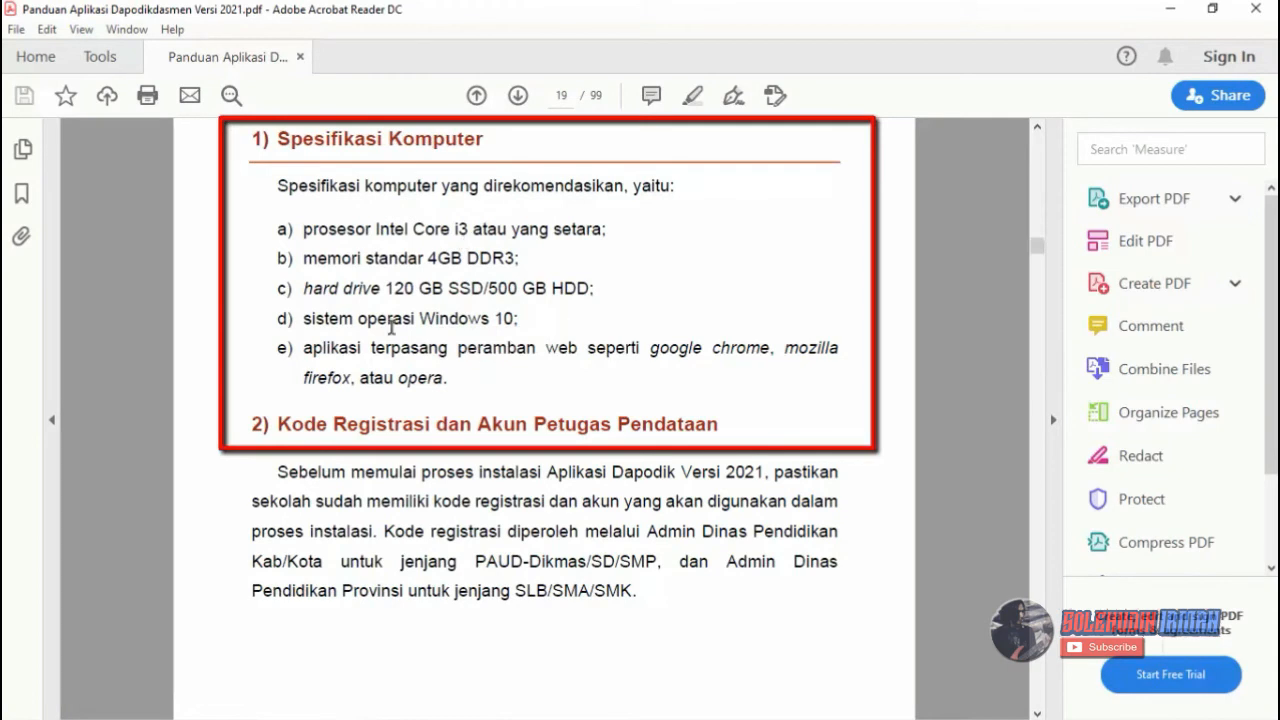
scroll(391, 328, "down", 1)
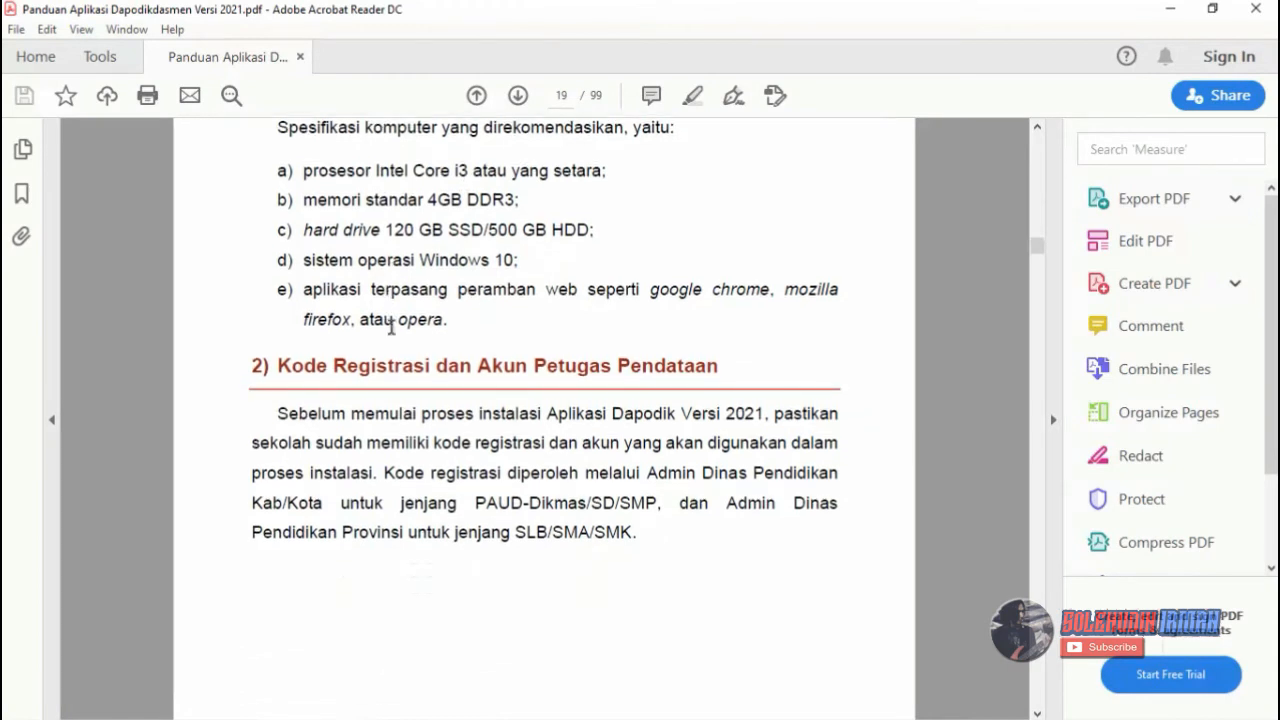
scroll(391, 328, "down", 1)
scroll(391, 328, "down", 1)
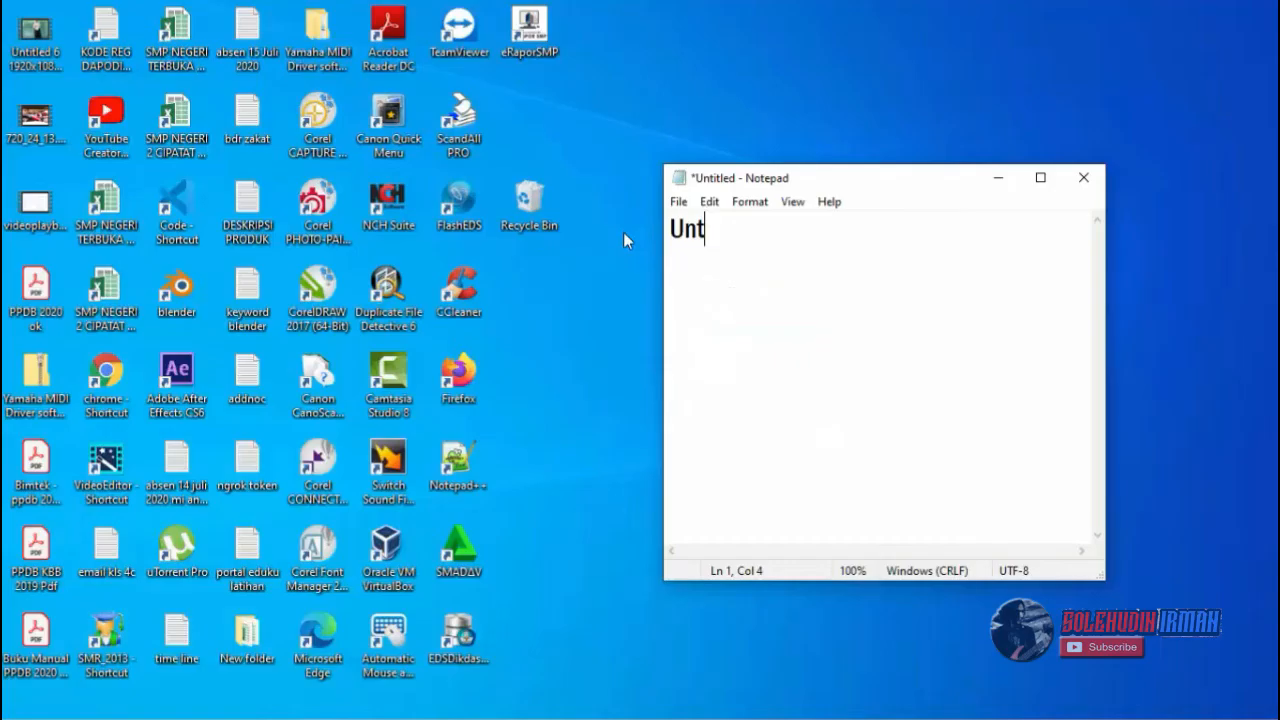
Step: Write the Notepad note "Untuk melihat spesifikasi Laptop/Pc", with "dapat dilihat dengan cara berikut ini.." on the second line
type("uk melihat ")
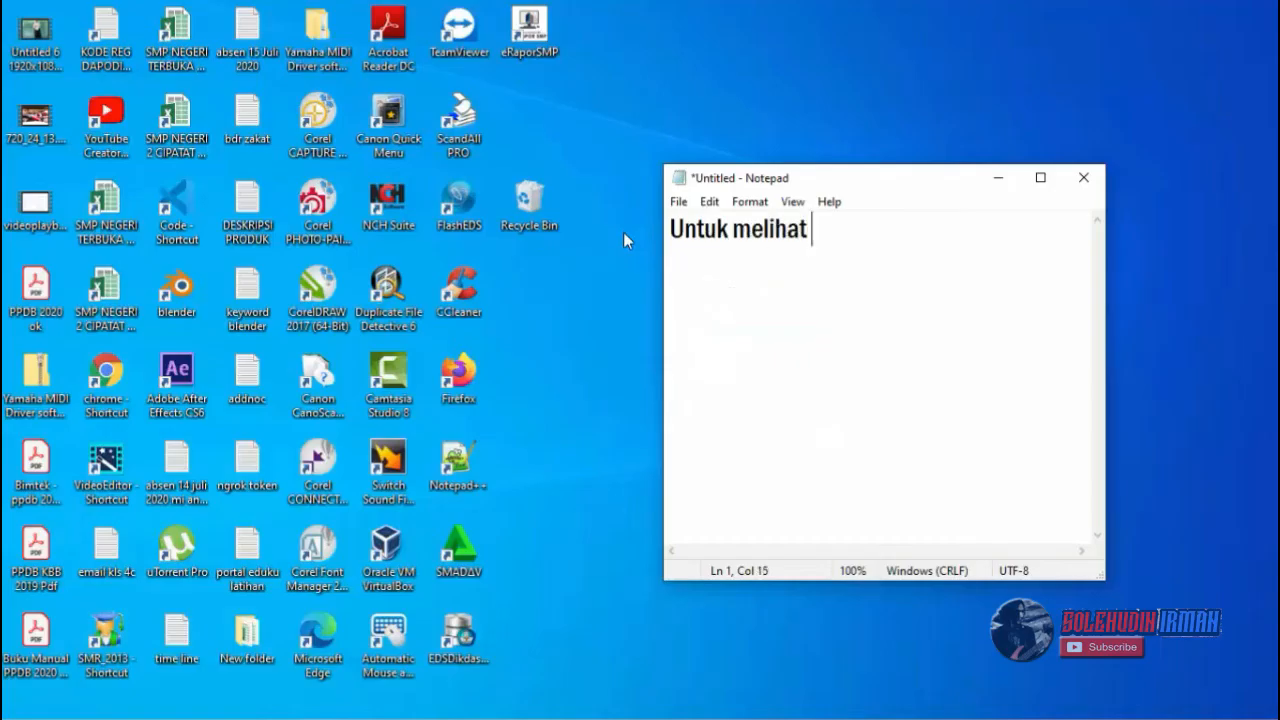
type("spesifikasi Laptop/Pc")
key("Return")
type("dapat dilihat de")
type("ngan cara berikut ini")
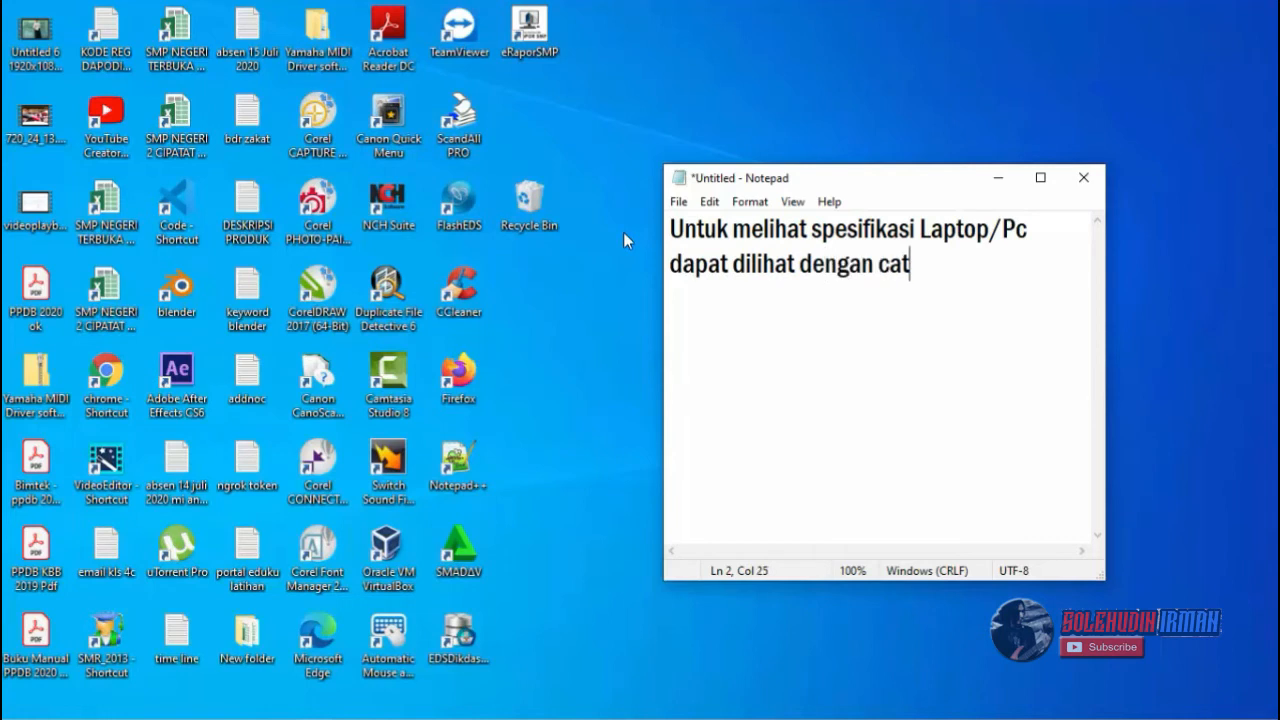
type("..")
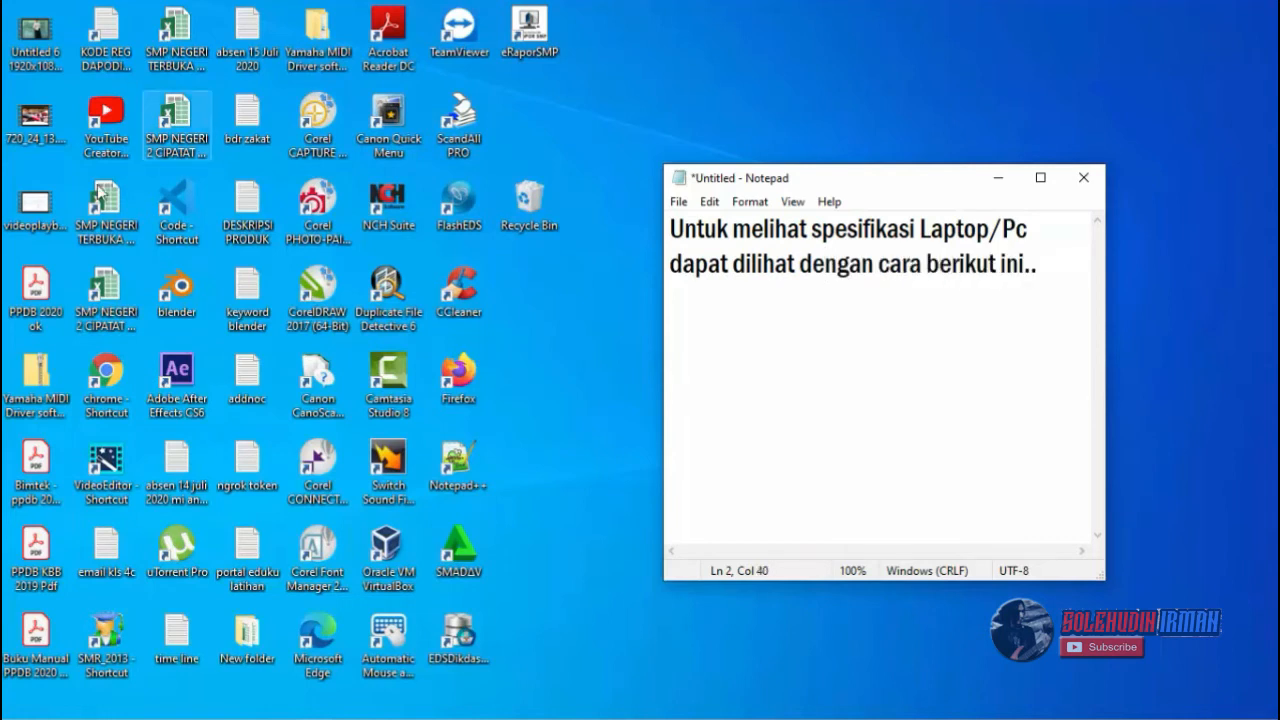
Step: View the computer's specifications in the properties of This PC from File Explorer
mouse_move(290, 711)
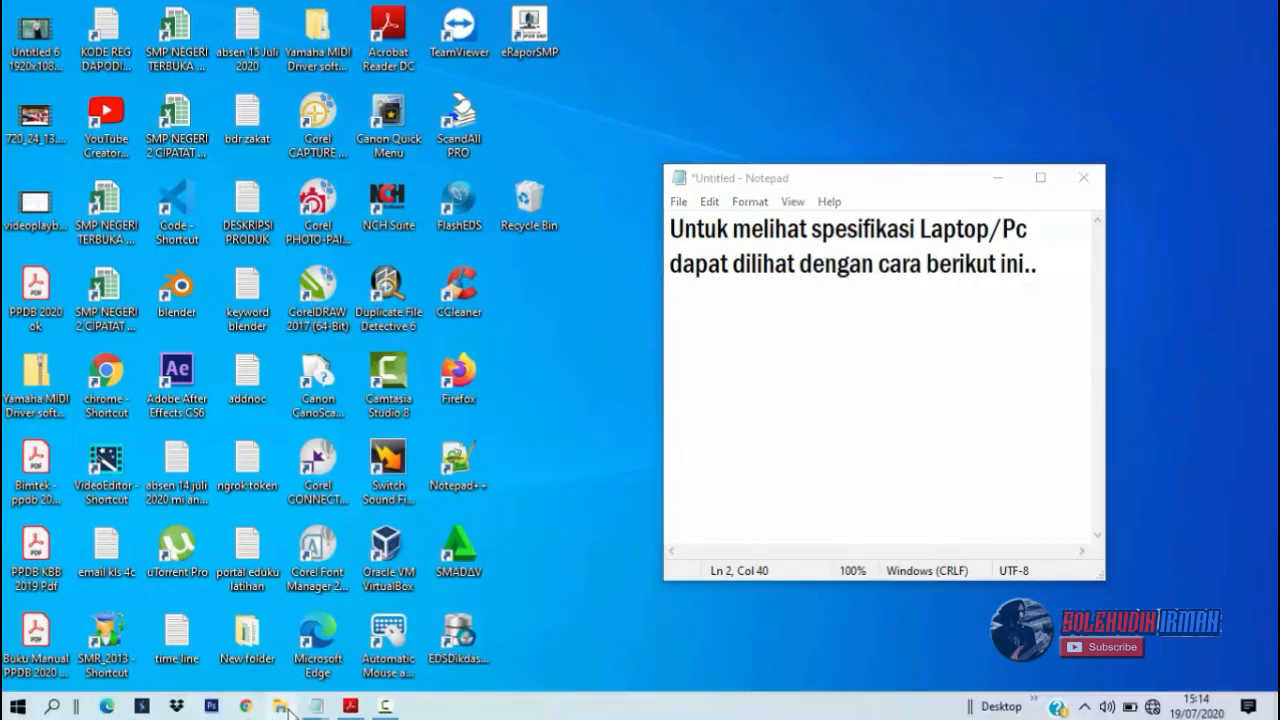
left_click(288, 710)
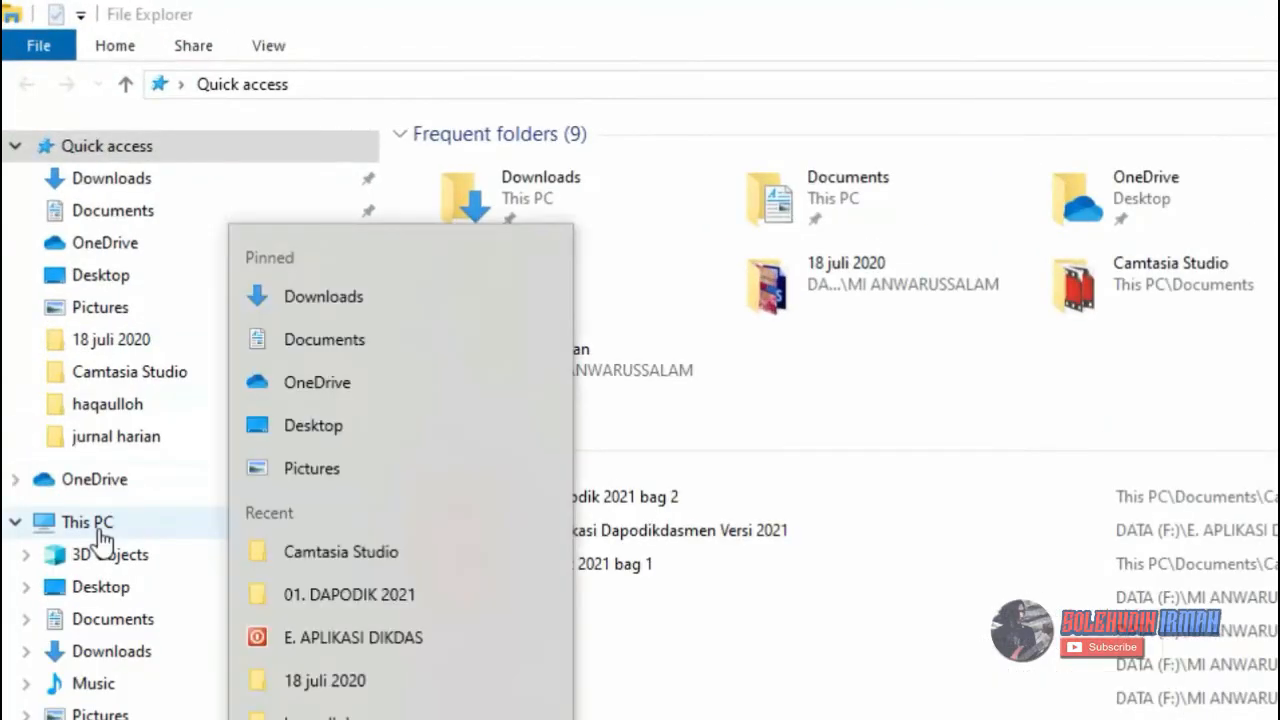
right_click(98, 530)
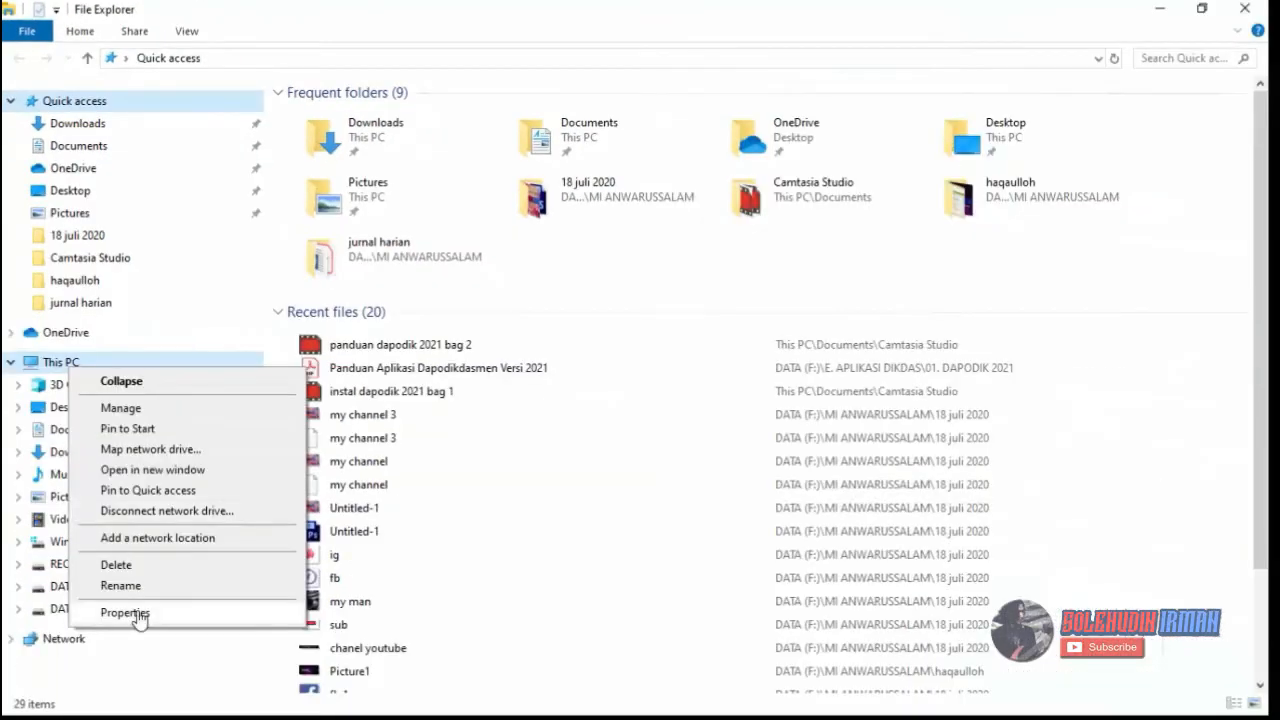
left_click(130, 613)
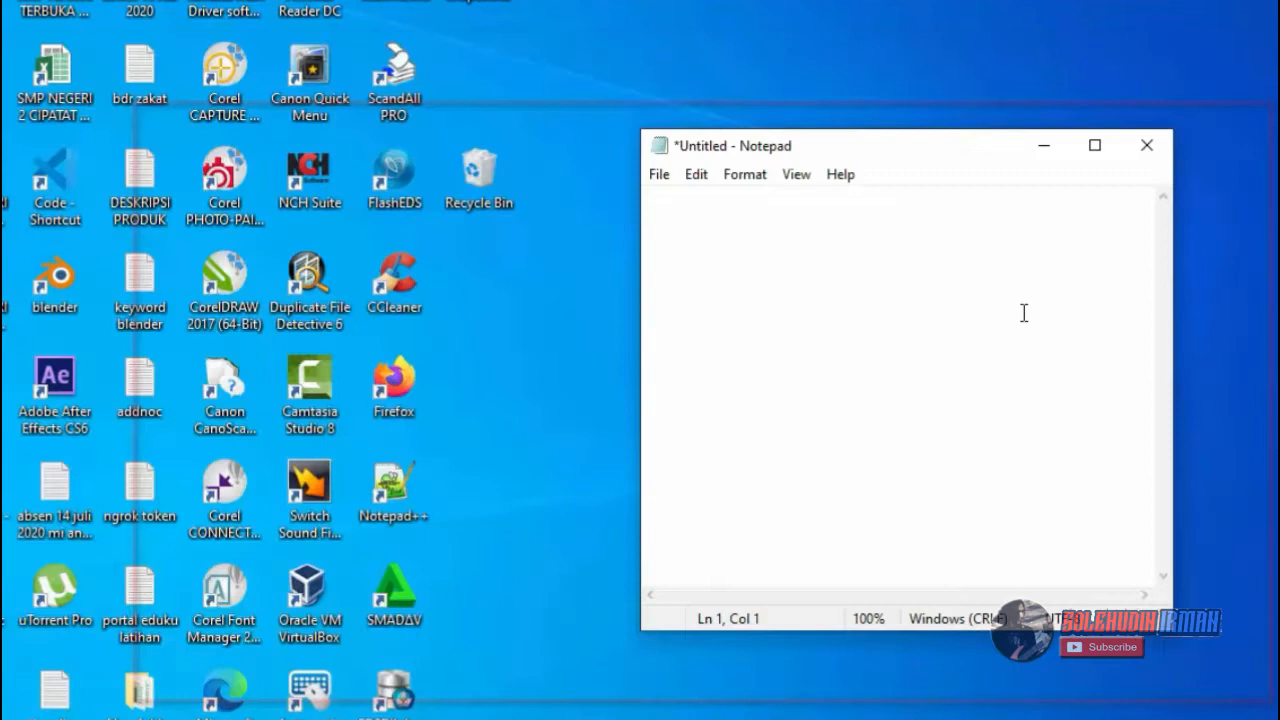
Step: Write "baik kita langsung Instal saja dapodiknya" in Notepad, and in a cleared note "tapi sebelumnya kita matikan", "Widows defender", "serta cek dulu waktu dan tanggalnya"
type("baik kita langsung Instal saja dapodiknya")
key("Return")
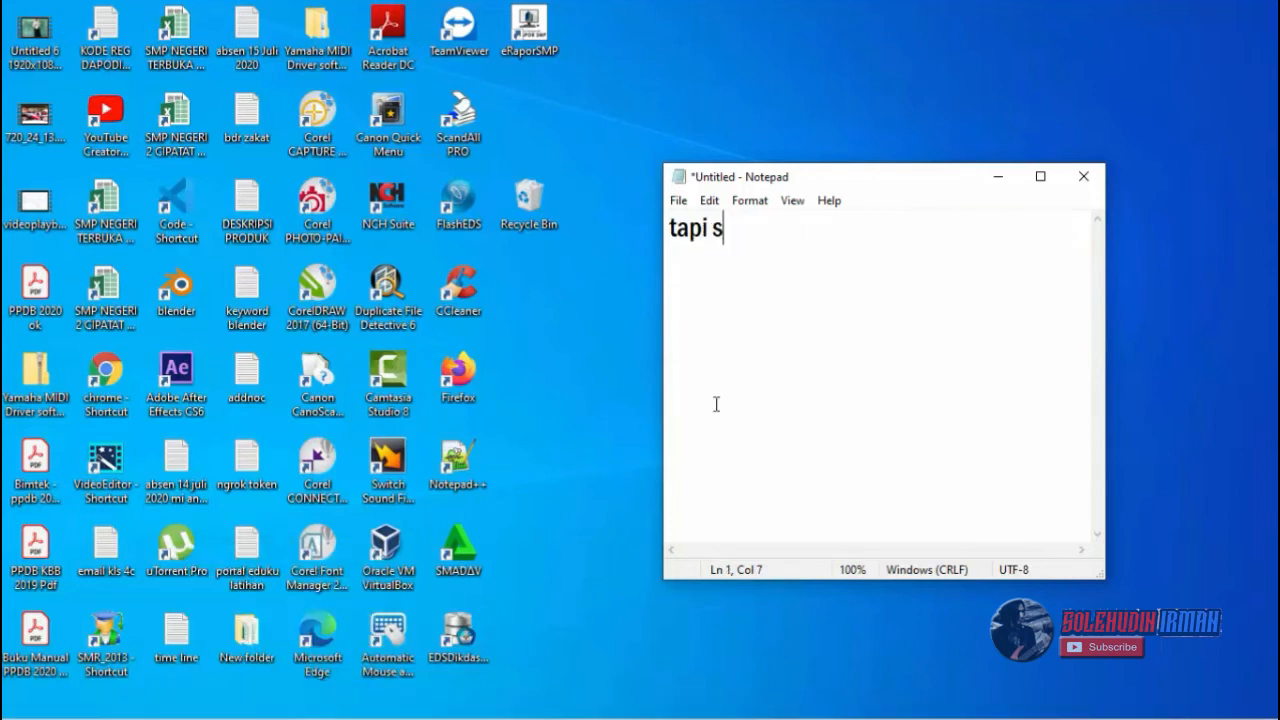
type("ebelumnya kita matikan")
key("Return")
type("Widowss")
key("BackSpace")
type("defender")
key("Return")
type("serta cek dulu ")
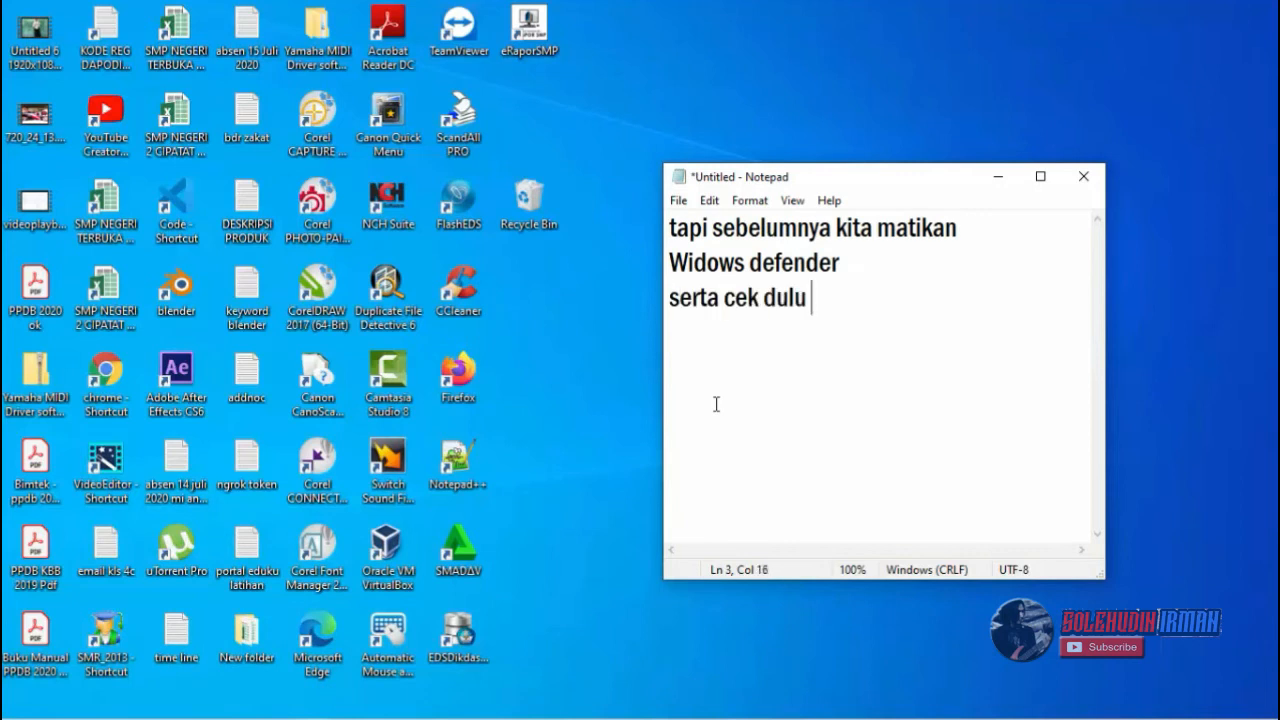
type("waktu dan tanggalnya")
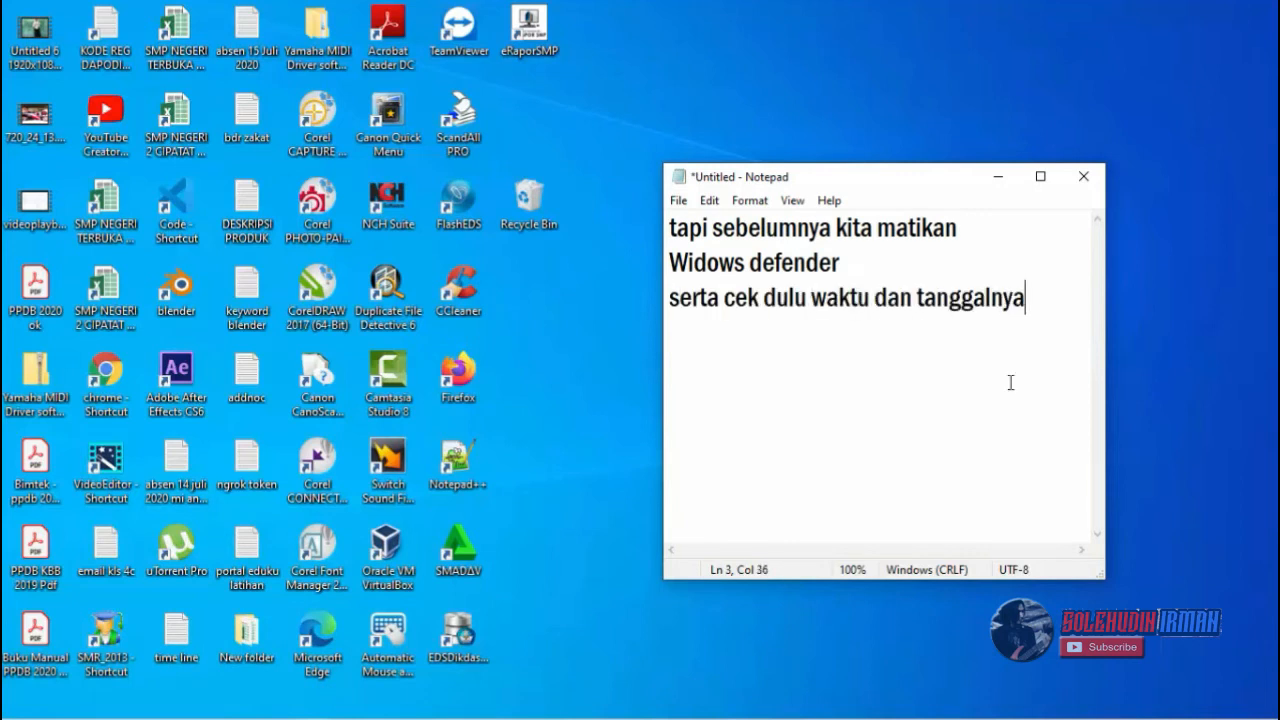
Step: Check the computer's date and time, then search Windows for "control" and open Control Panel
left_click(1190, 708)
left_click(1187, 712)
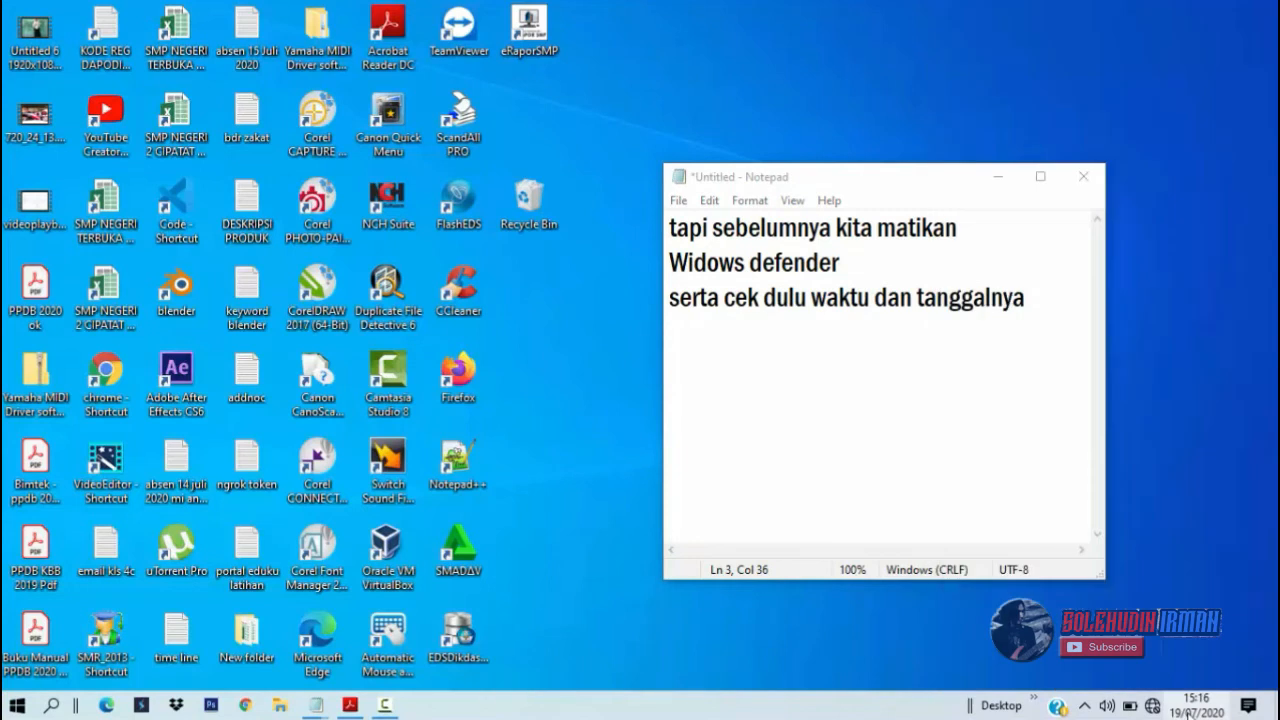
left_click(50, 706)
type("c")
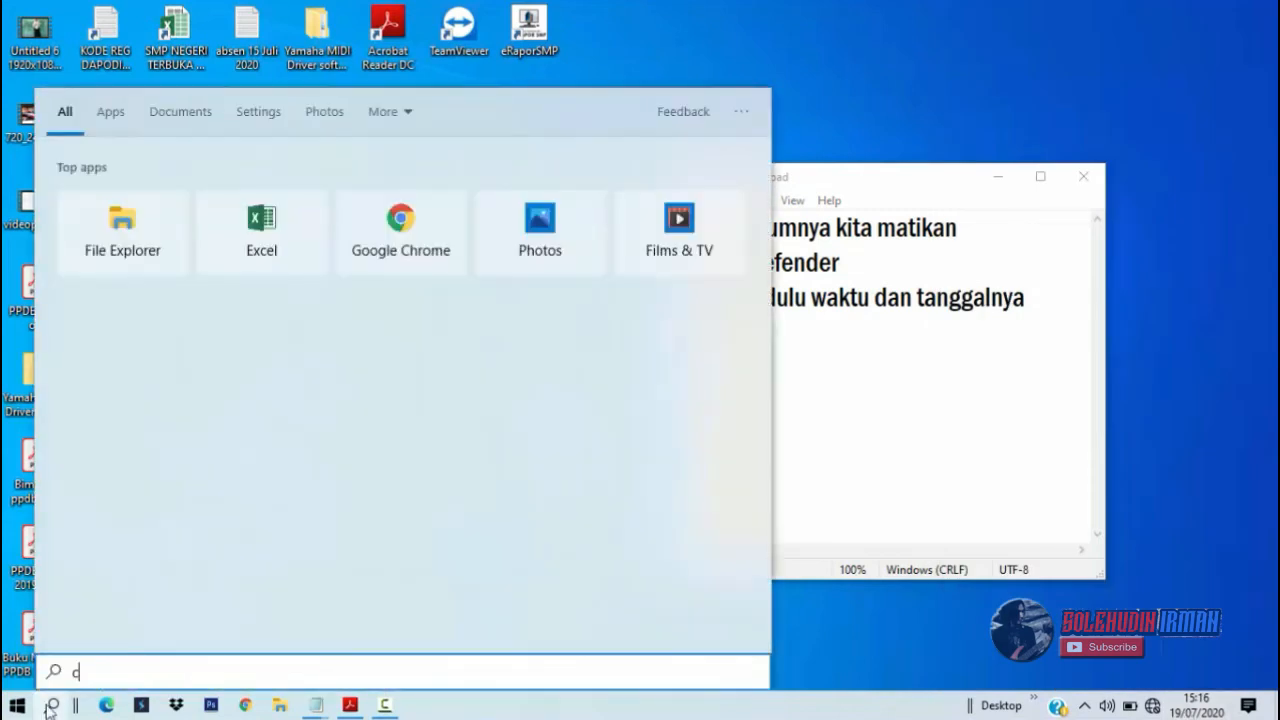
type("on")
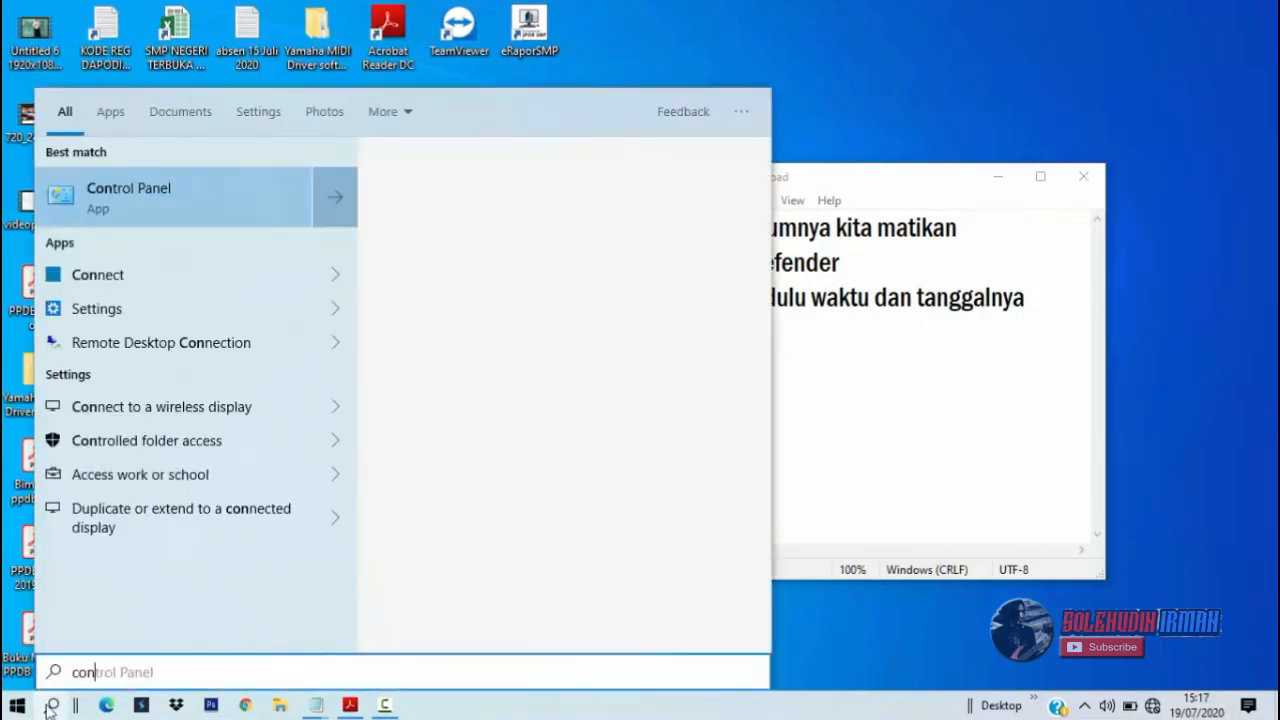
type("trol")
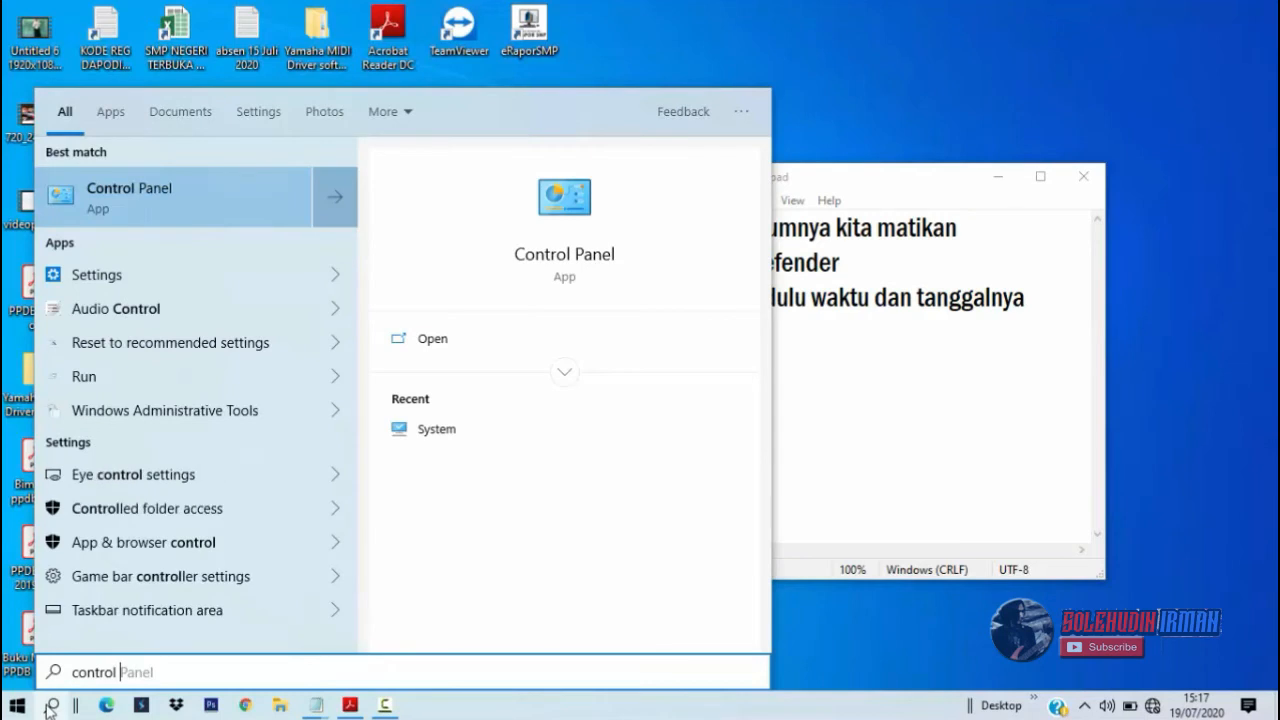
left_click(614, 255)
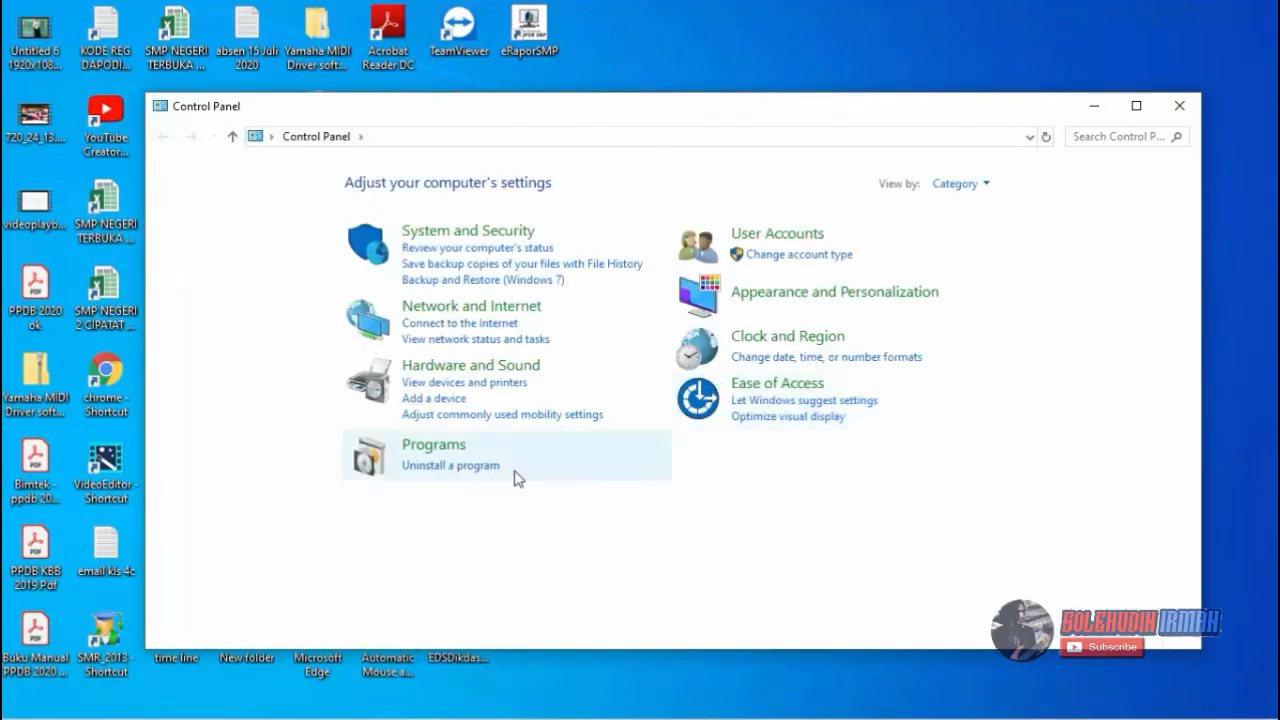
Step: Turn off Windows Defender Firewall for both private and public networks under System and Security
left_click(505, 238)
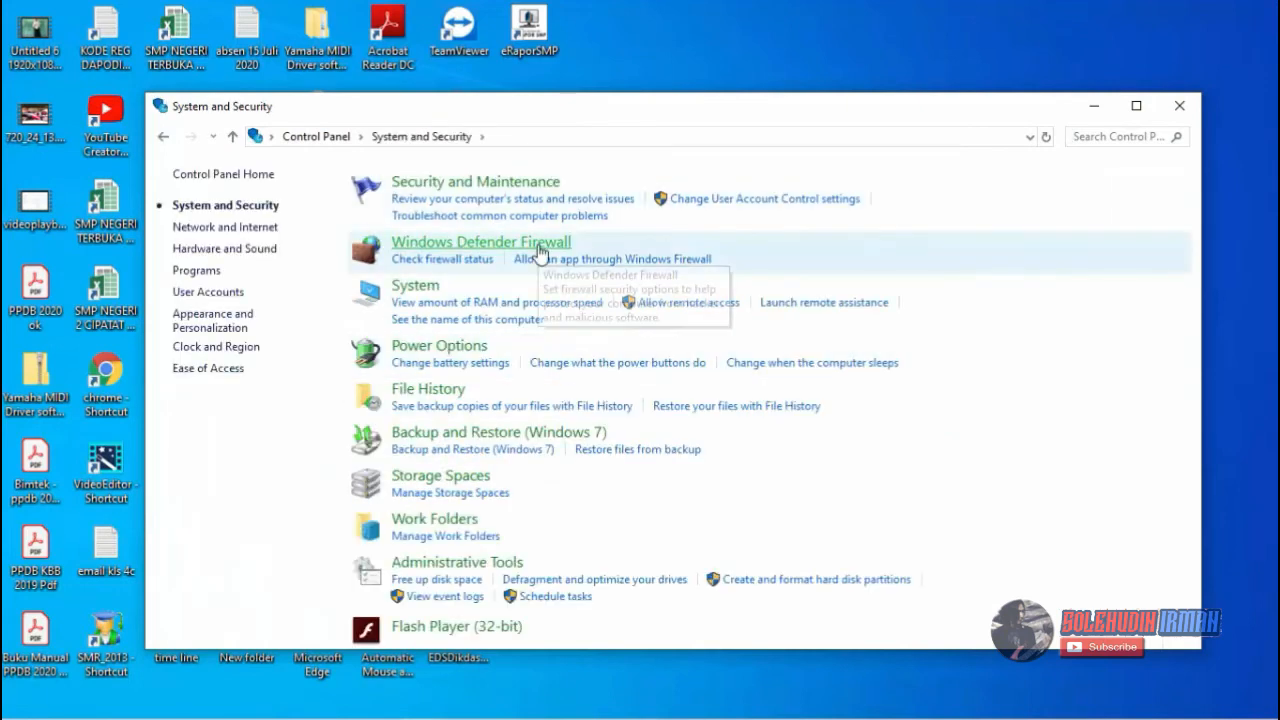
left_click(540, 248)
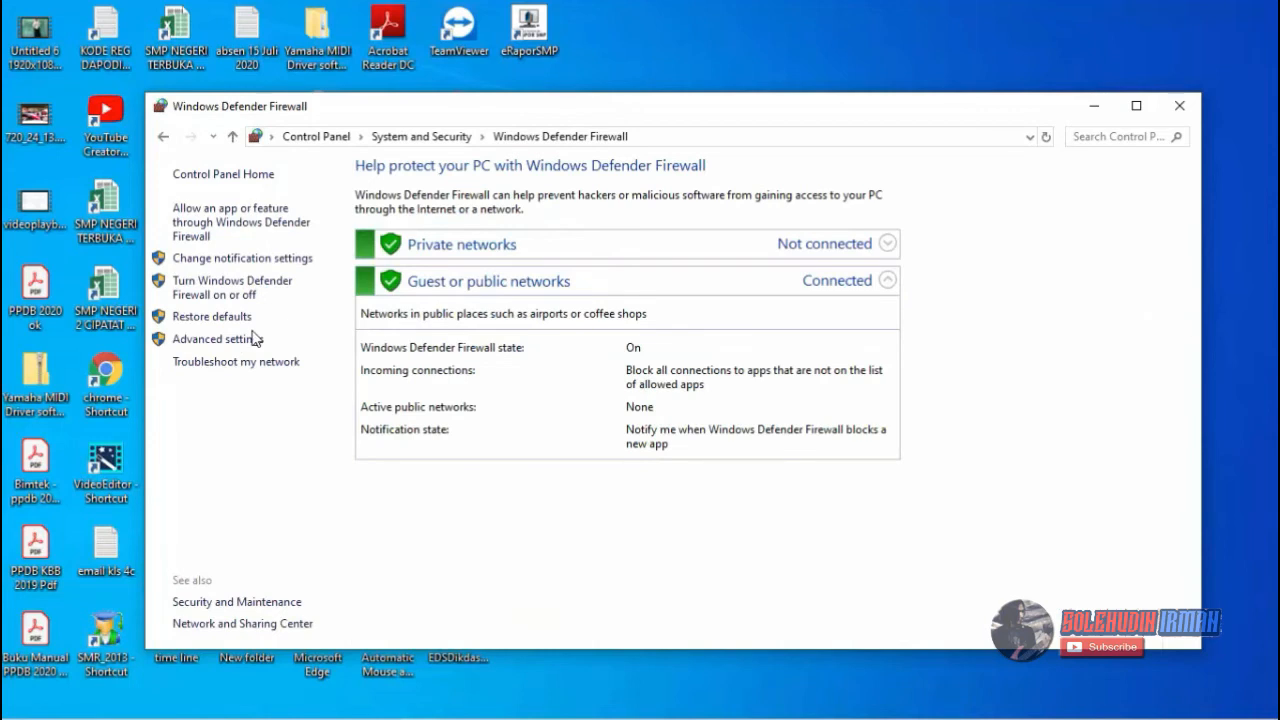
left_click(232, 287)
left_click(457, 310)
left_click(457, 423)
left_click(829, 628)
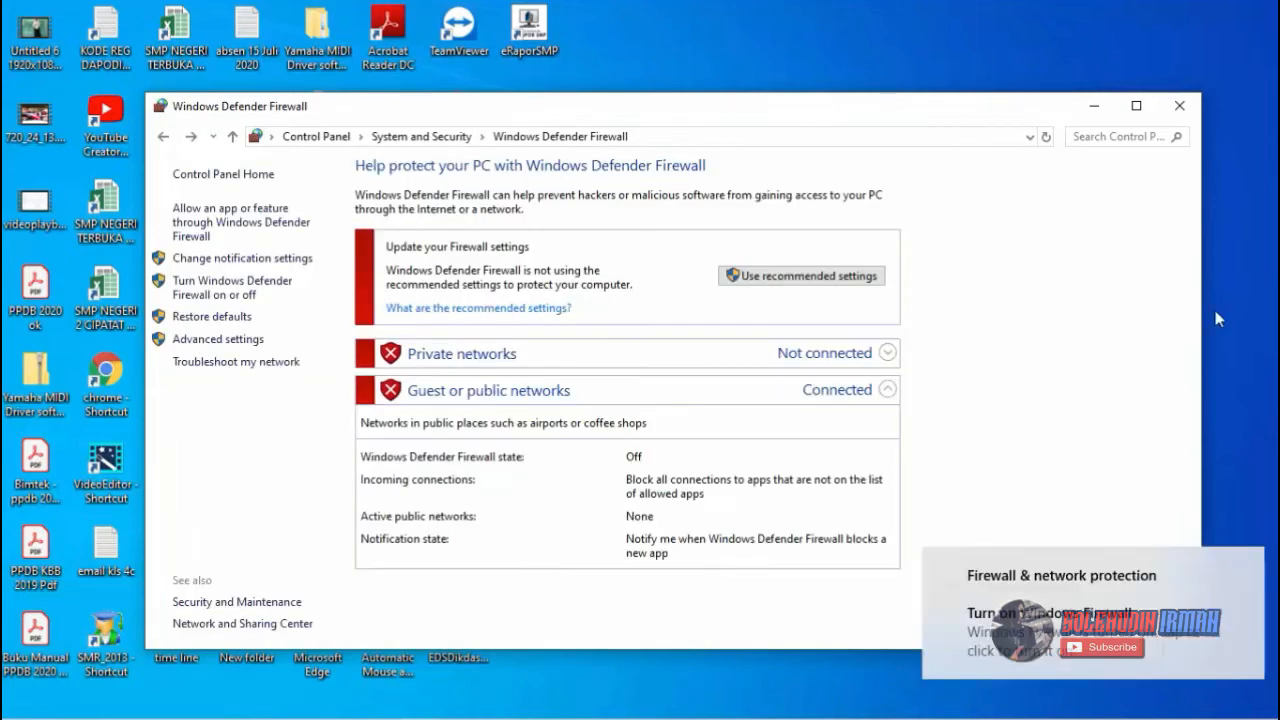
Step: Turn off Real-time protection in the Virus & threat protection settings of Windows Security, and close Windows Security
mouse_move(1085, 711)
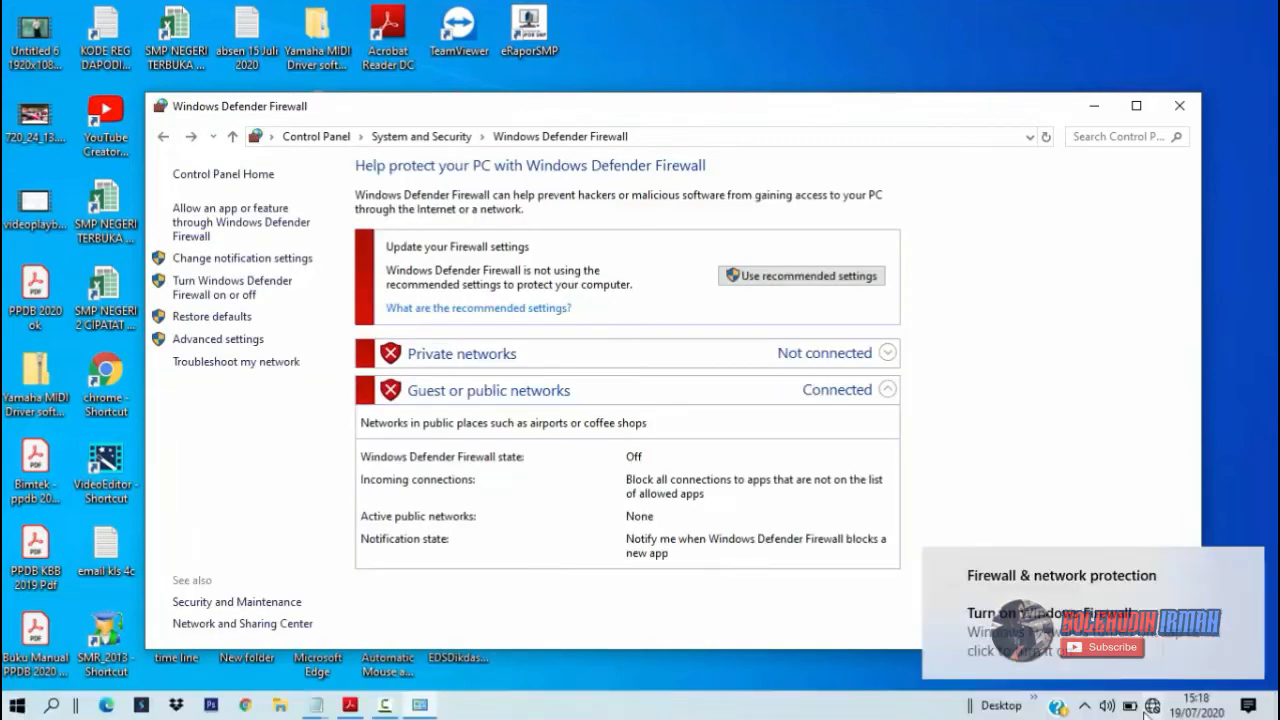
left_click(1085, 709)
right_click(1106, 636)
left_click(1110, 614)
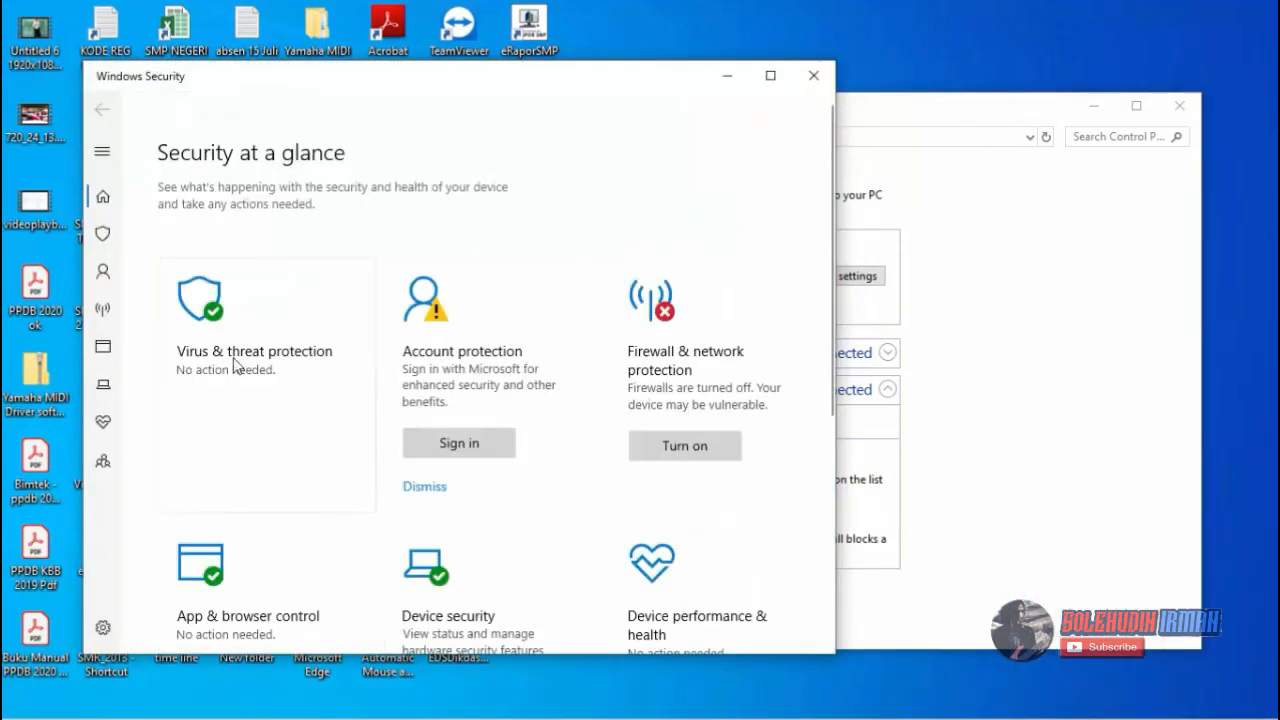
left_click(226, 330)
scroll(336, 418, "down", 3)
left_click(248, 461)
left_click(178, 364)
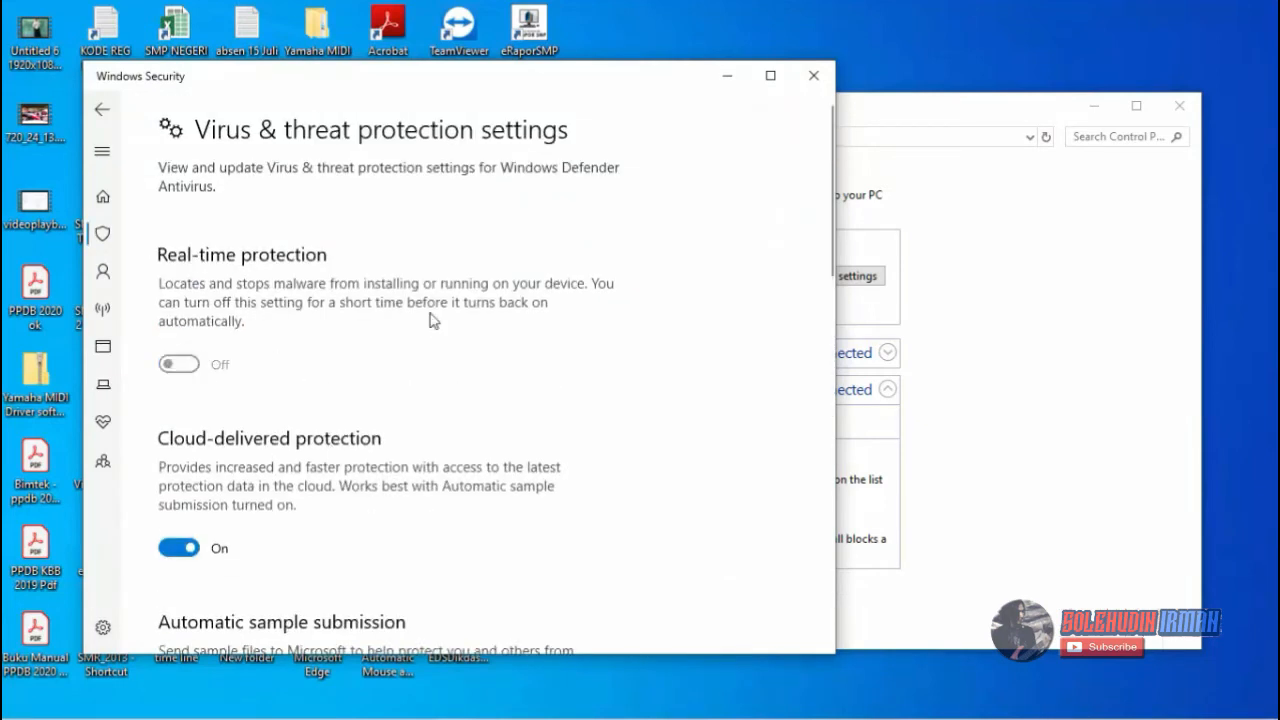
left_click(807, 84)
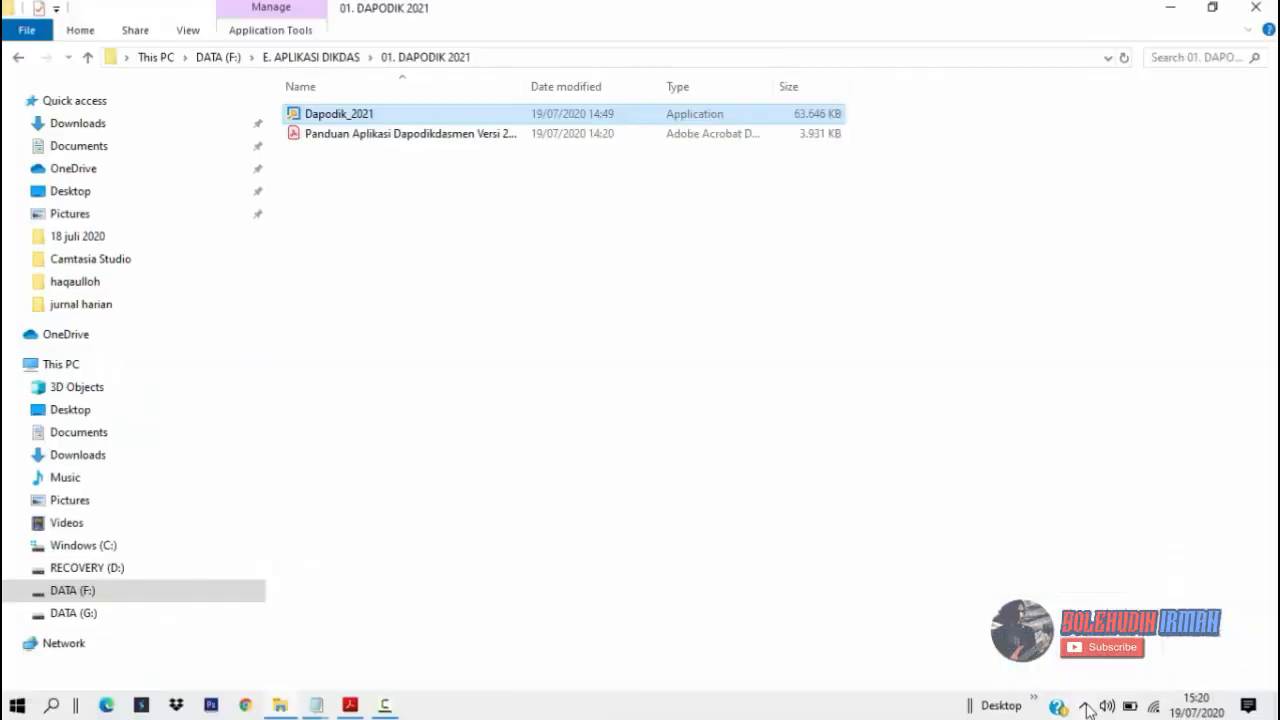
Step: Turn off the protection of the Smadav antivirus running in the background
left_click(1084, 705)
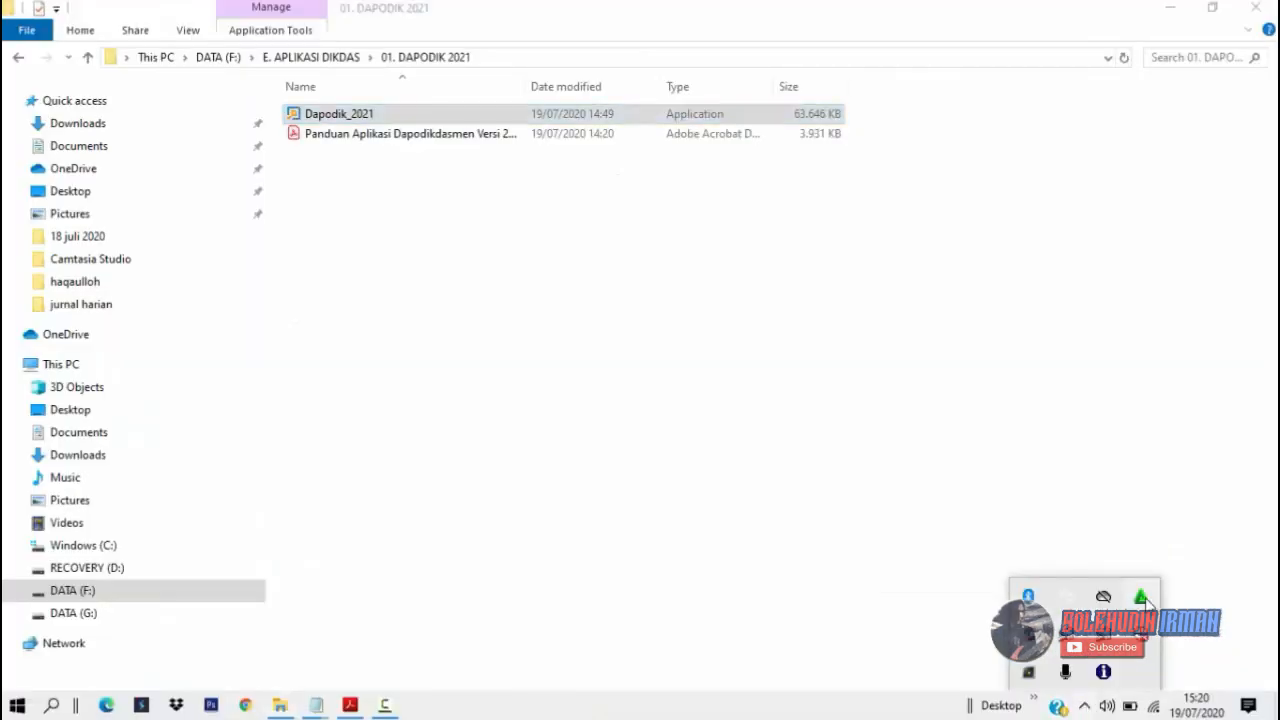
right_click(1141, 598)
left_click(1060, 466)
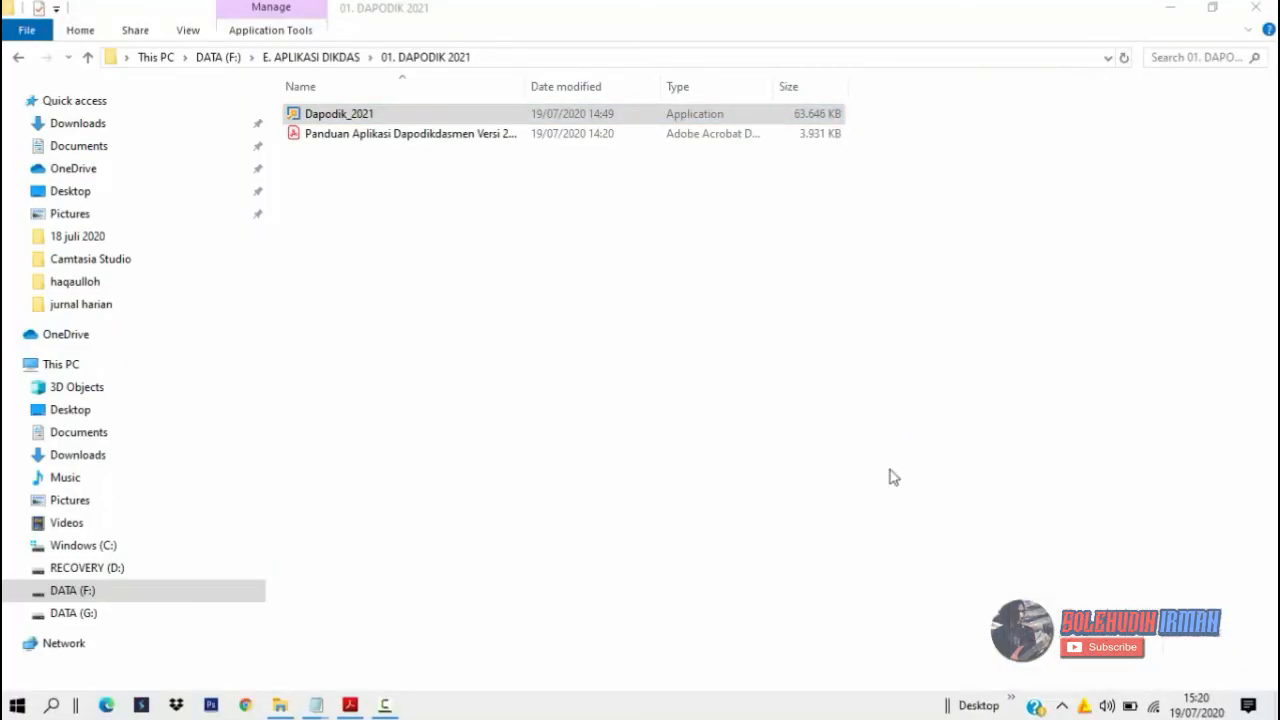
Step: Launch the Dapodik_2021 installer from the 01. DAPODIK 2021 folder, choosing to run it anyway despite the SmartScreen block
left_click(391, 117)
double_click(389, 121)
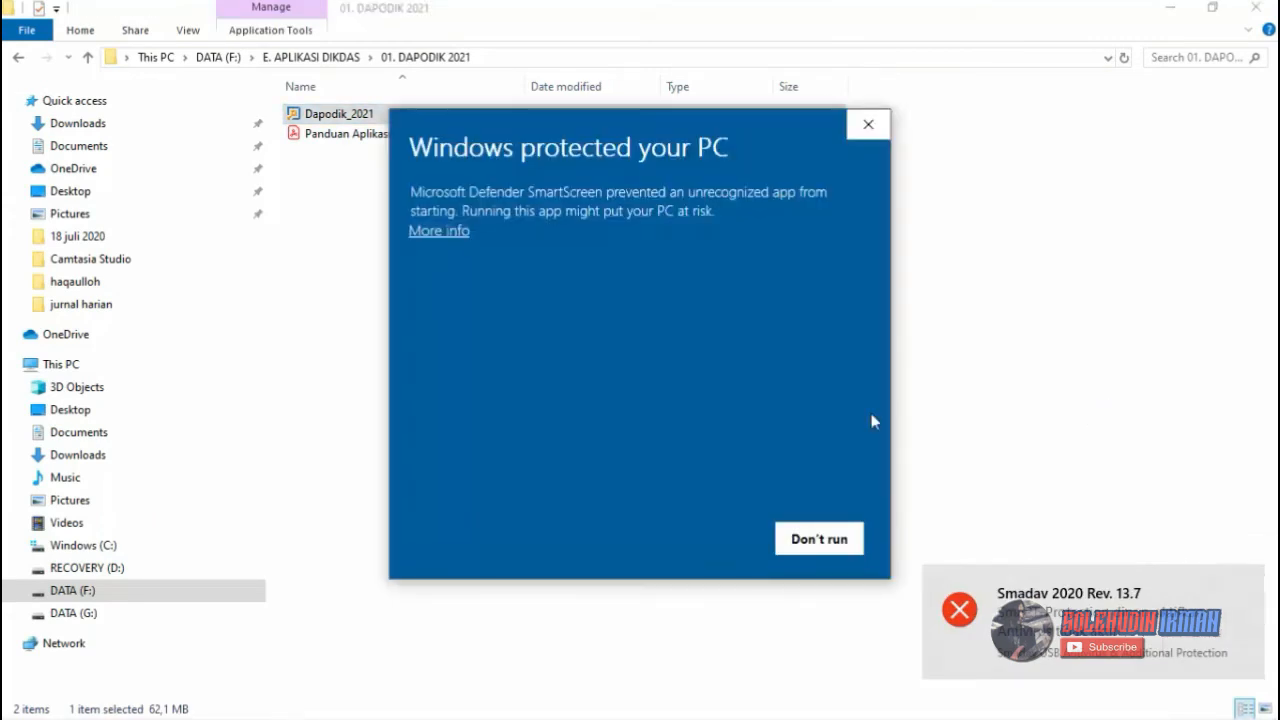
left_click(437, 232)
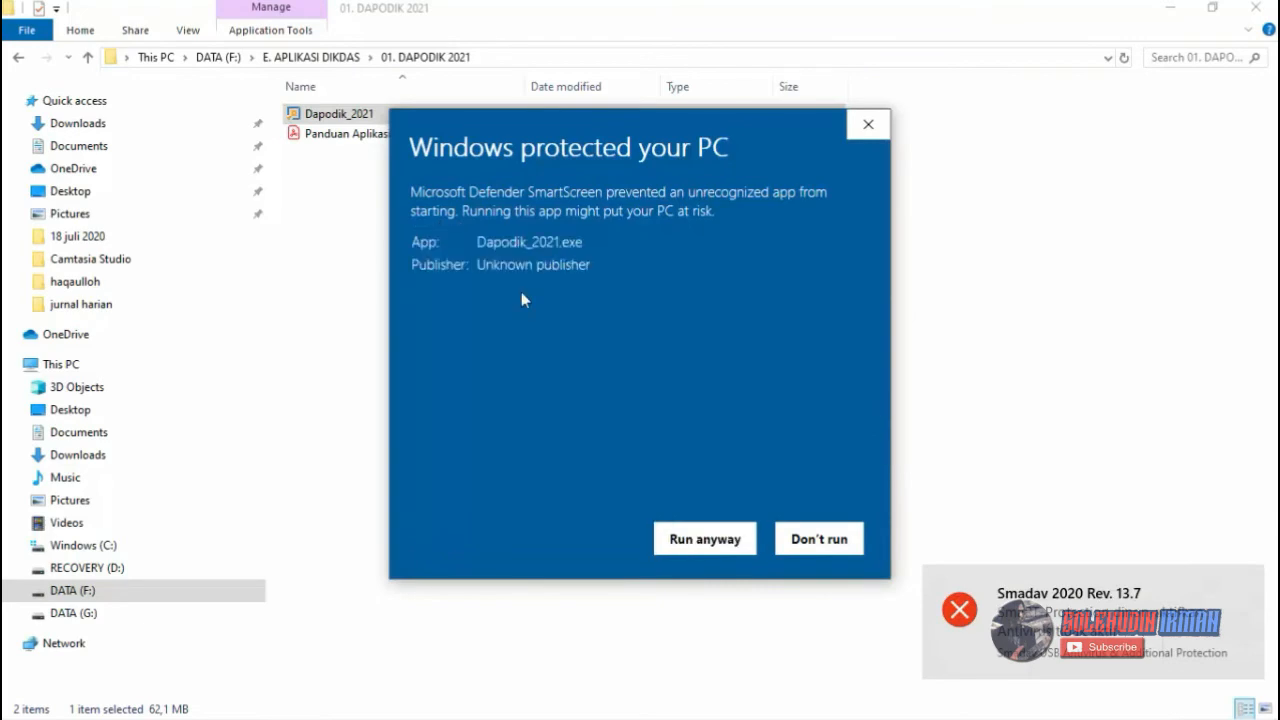
left_click(705, 540)
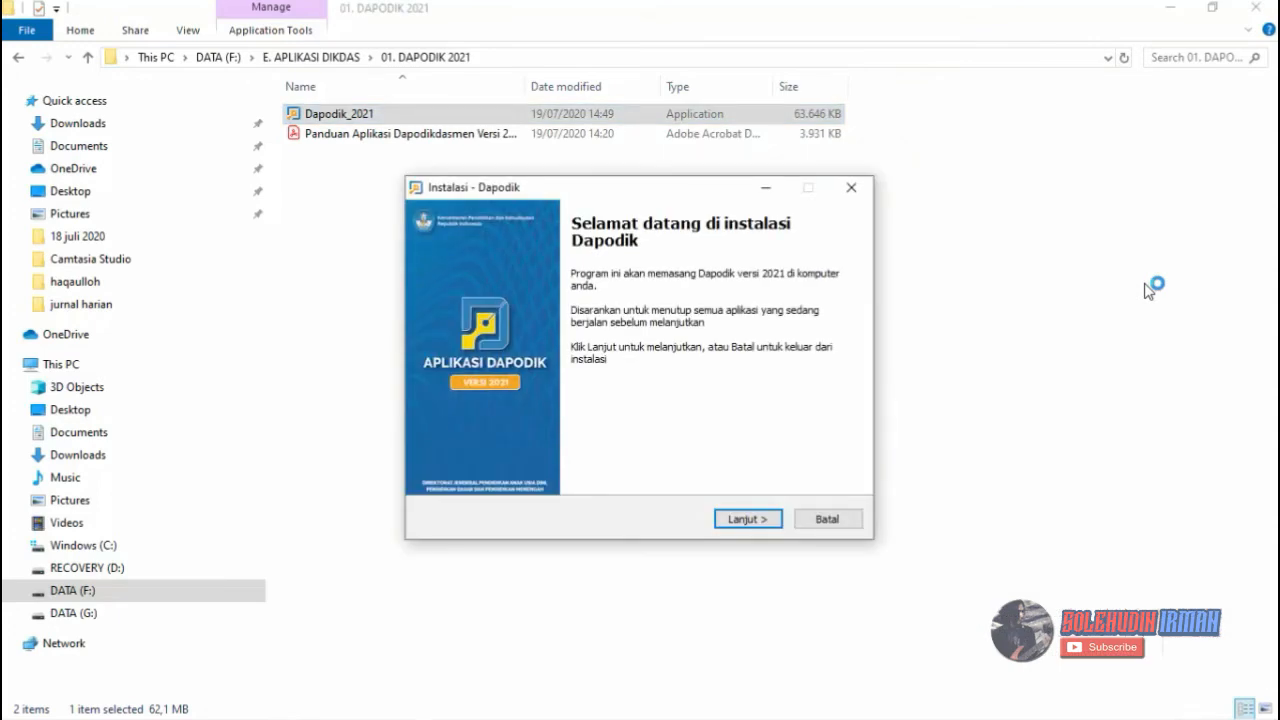
Step: Accept the licence agreement and install Dapodik into the existing C:\Program Files (x86)\Dapodik folder, with Dapodik as the Start Menu folder
left_click(755, 522)
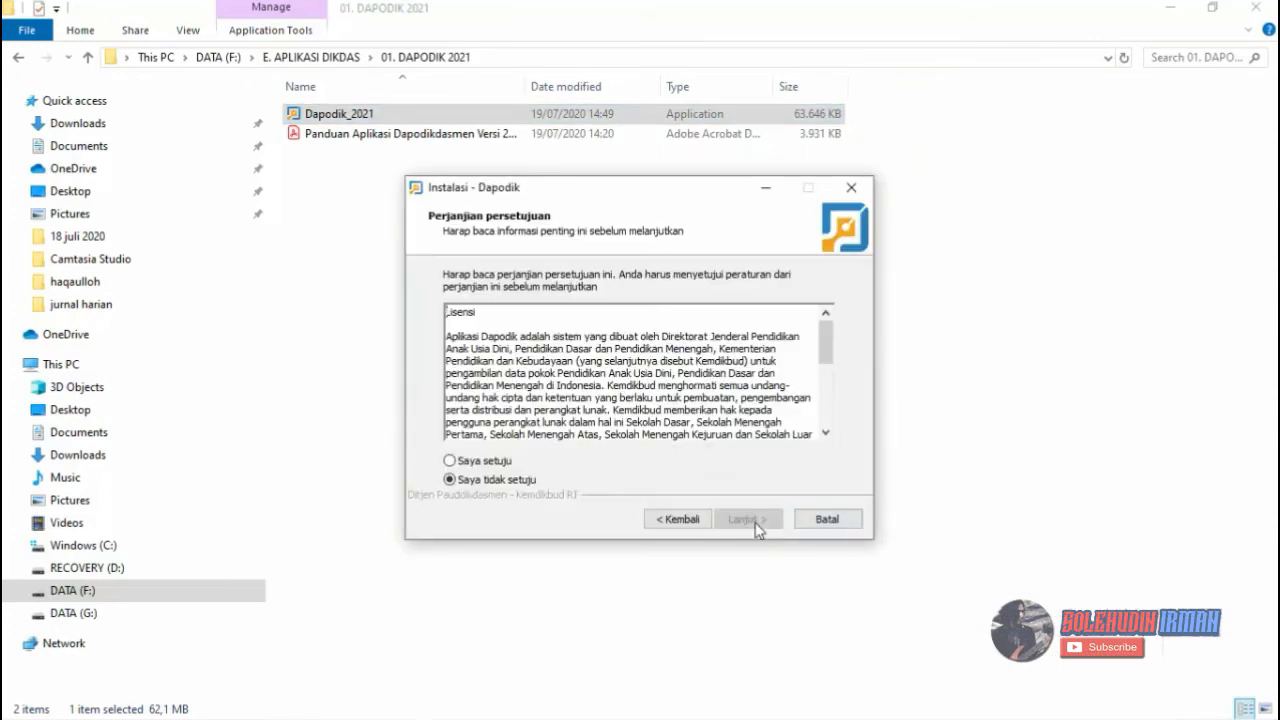
left_click(489, 463)
left_click(740, 520)
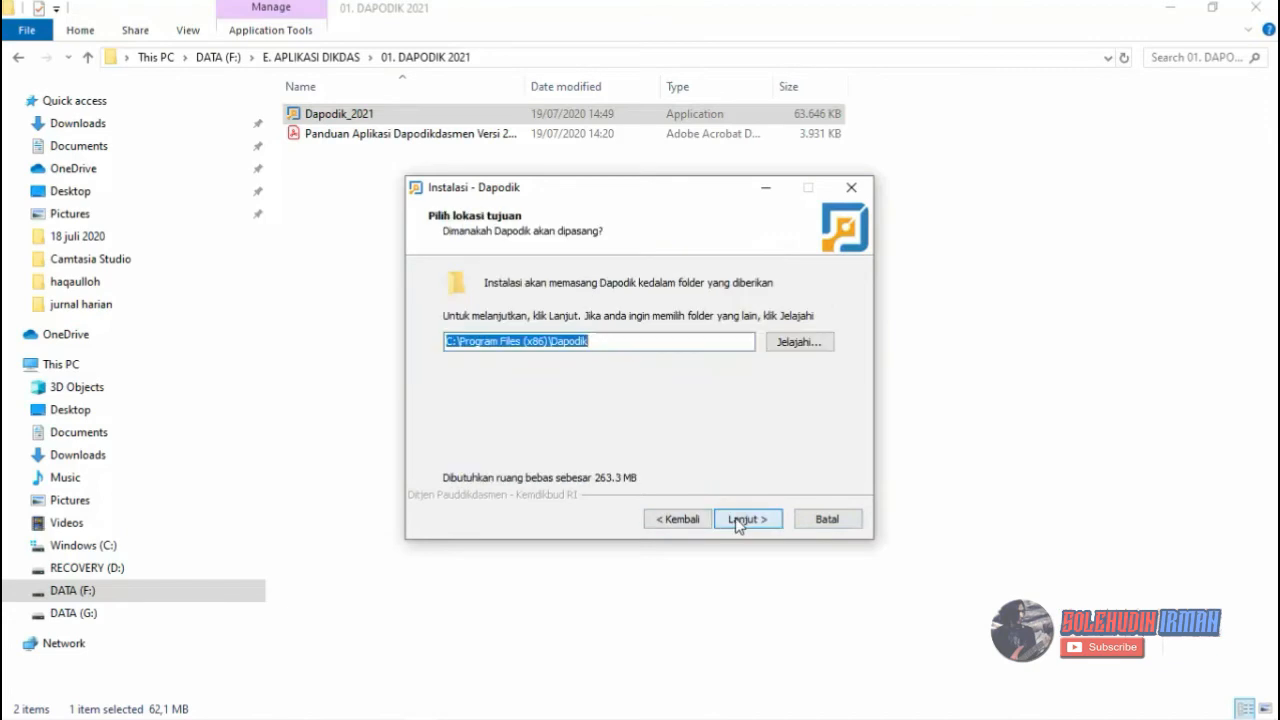
left_click(740, 520)
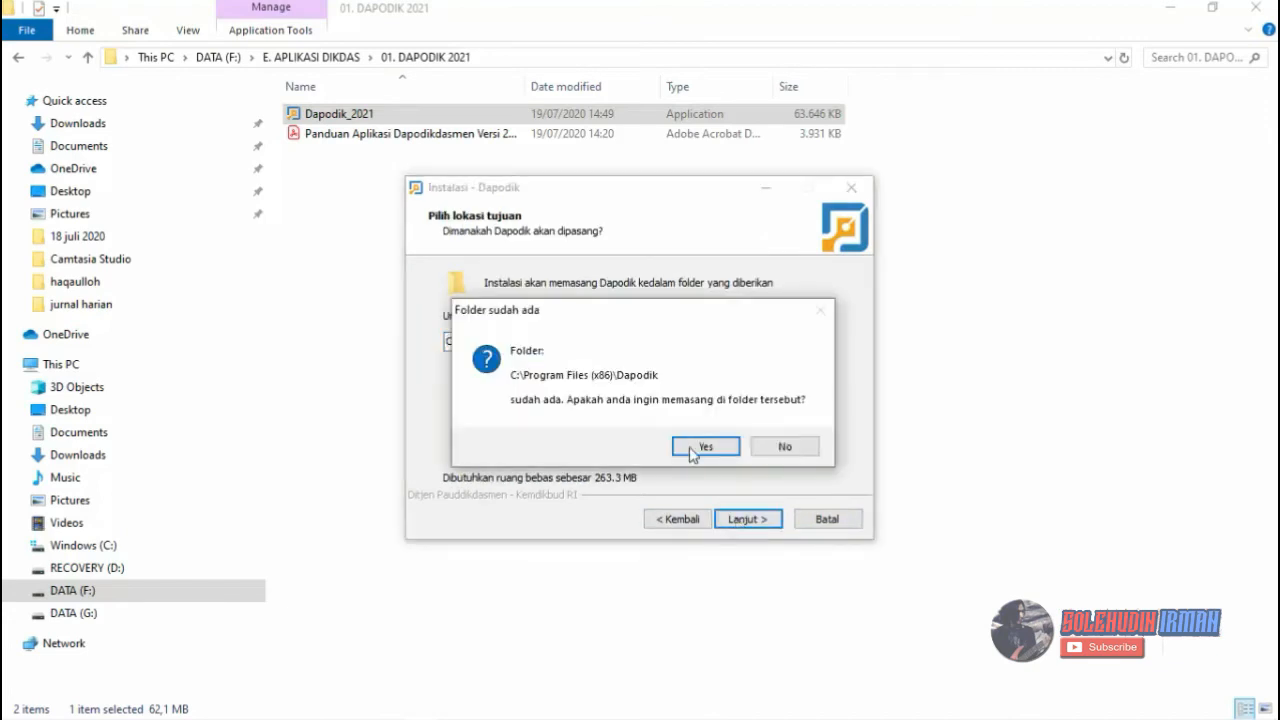
left_click(697, 449)
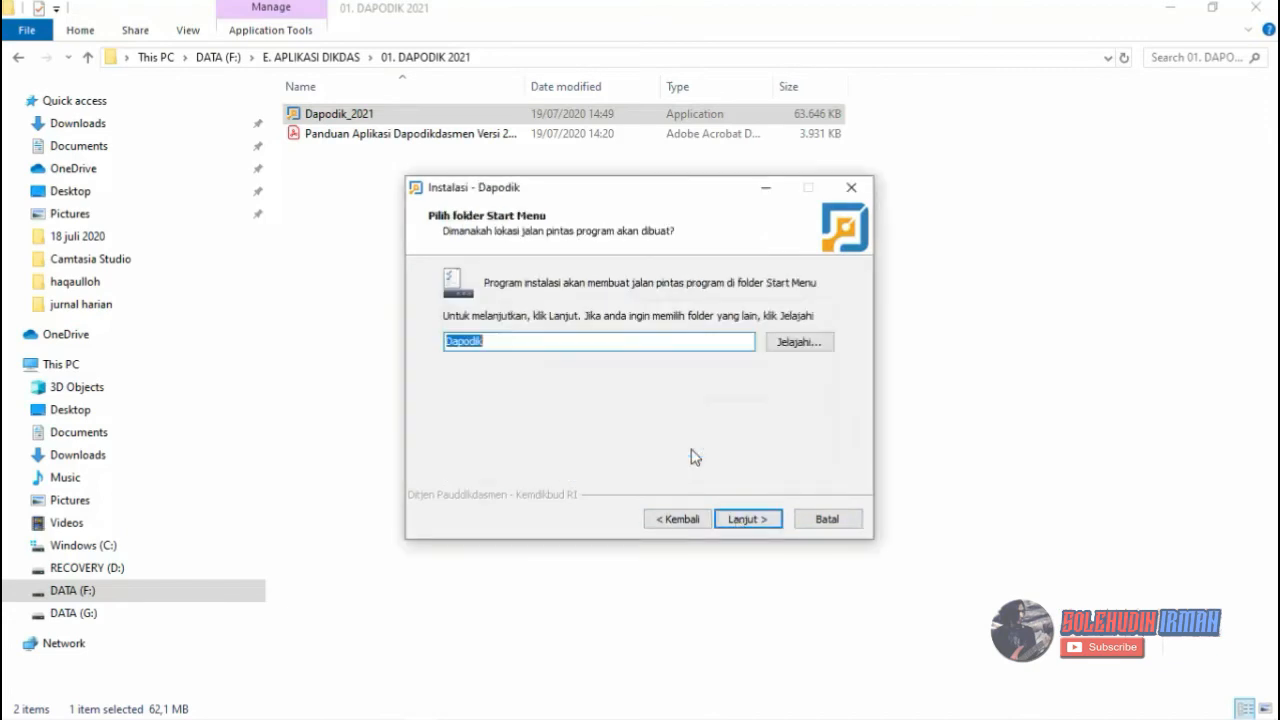
left_click(744, 521)
left_click(744, 521)
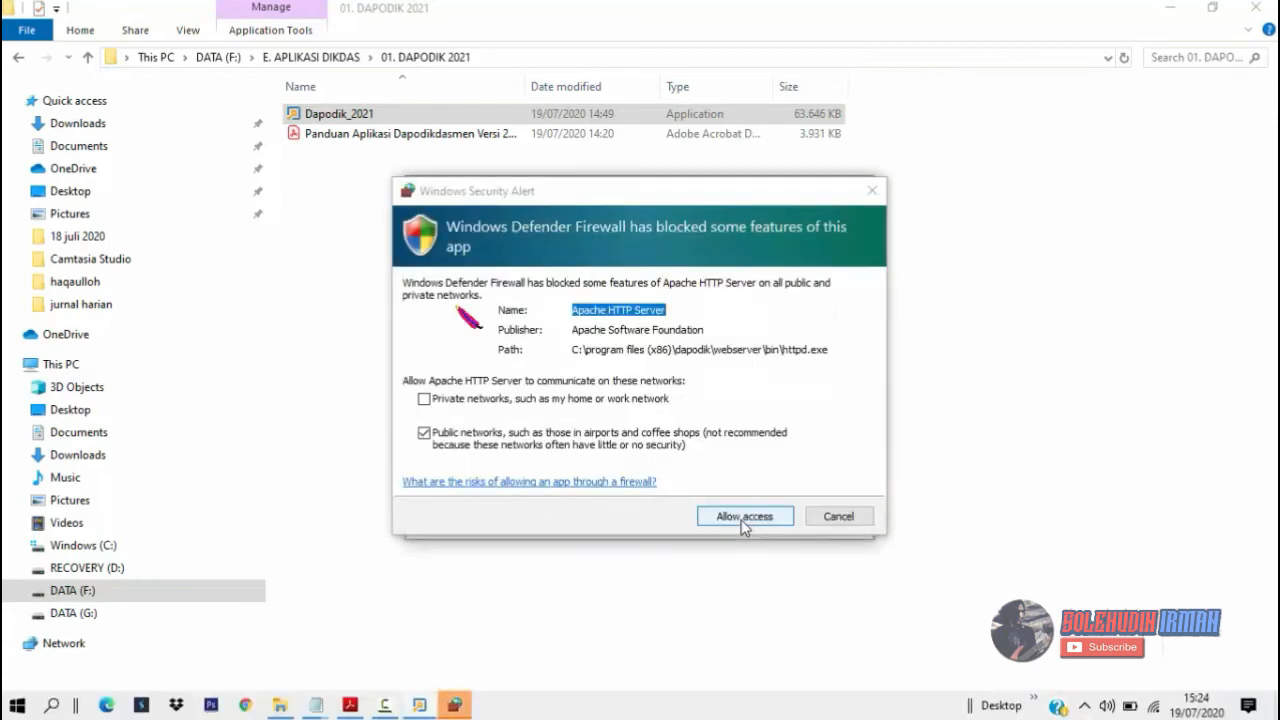
Step: Allow Apache HTTP Server access on public networks, and finish the installation with the Readme and application shortcut options enabled
left_click(742, 527)
left_click(744, 520)
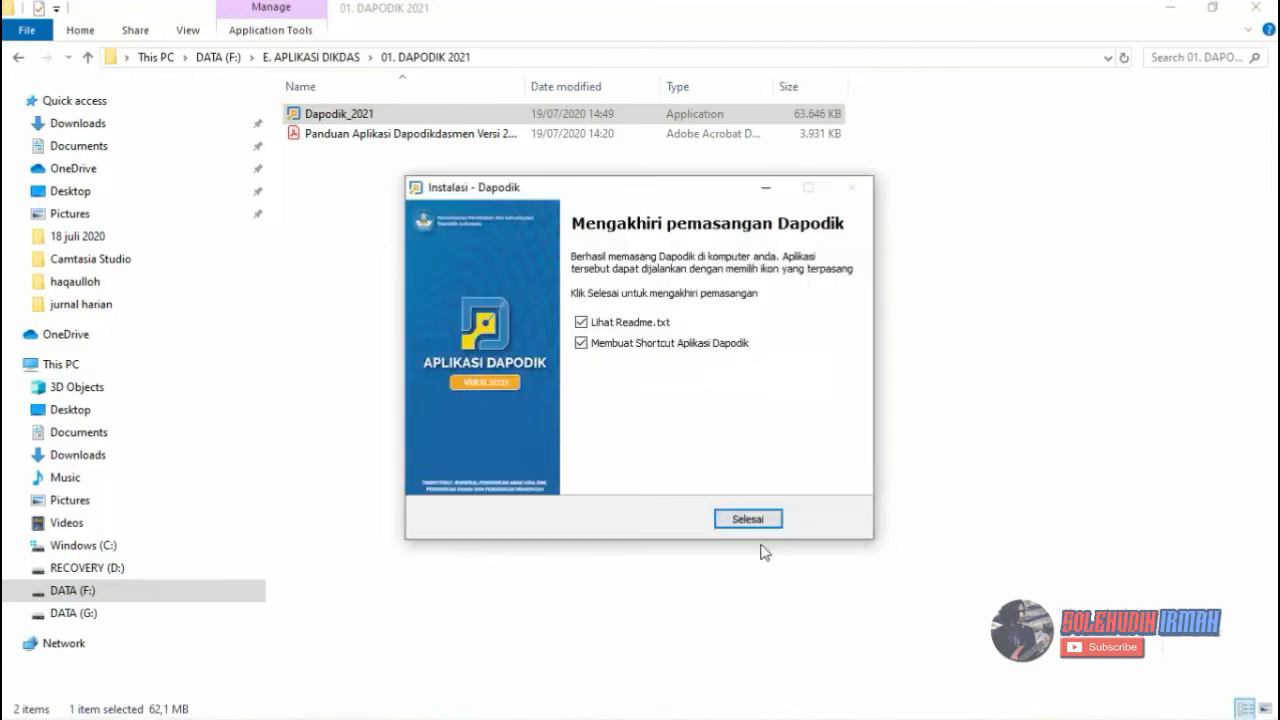
left_click(748, 518)
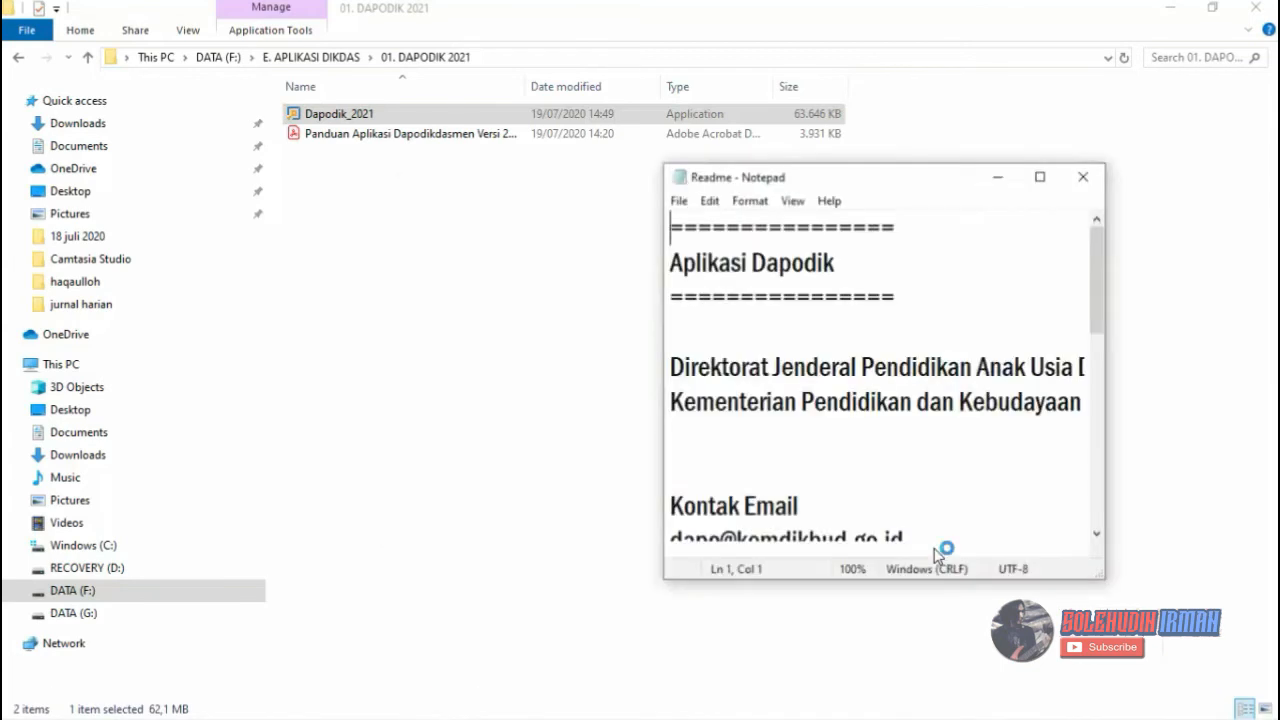
Step: View the contact and portal addresses in the Readme, choose Google Chrome for opening Dapodik, and close the Readme
scroll(993, 378, "down", 3)
left_click(1040, 177)
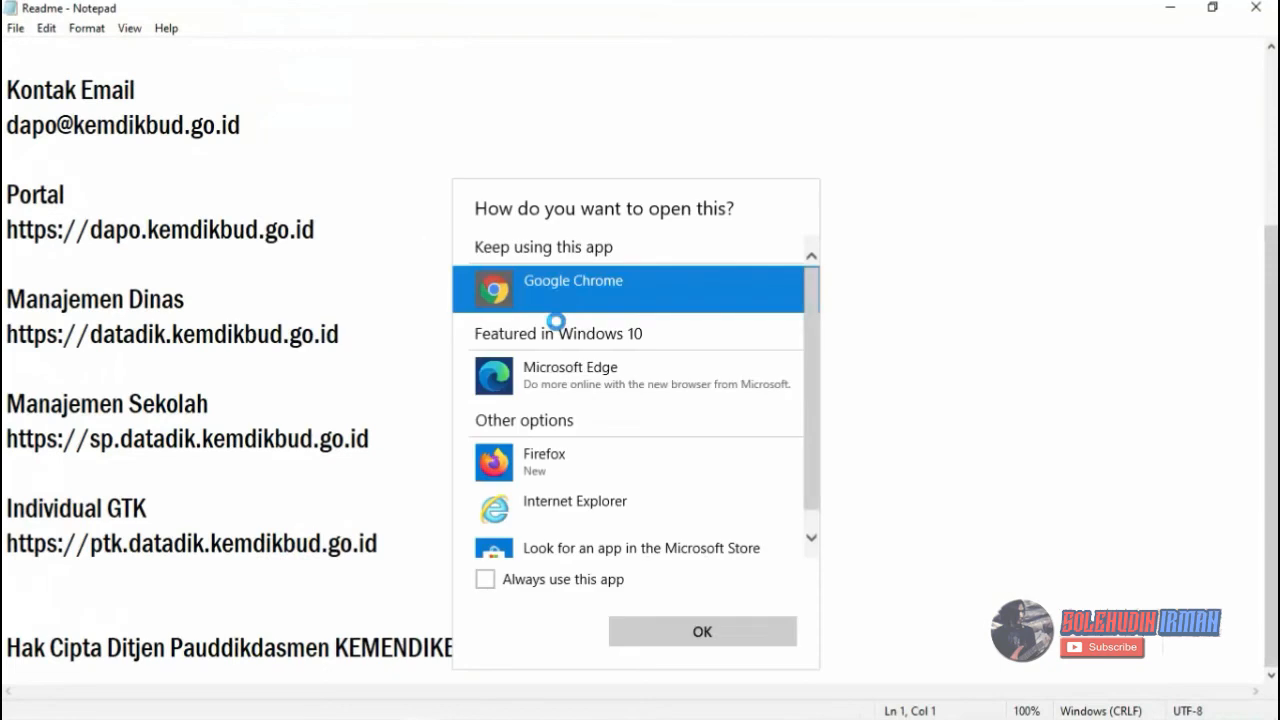
double_click(552, 331)
left_click(1257, 8)
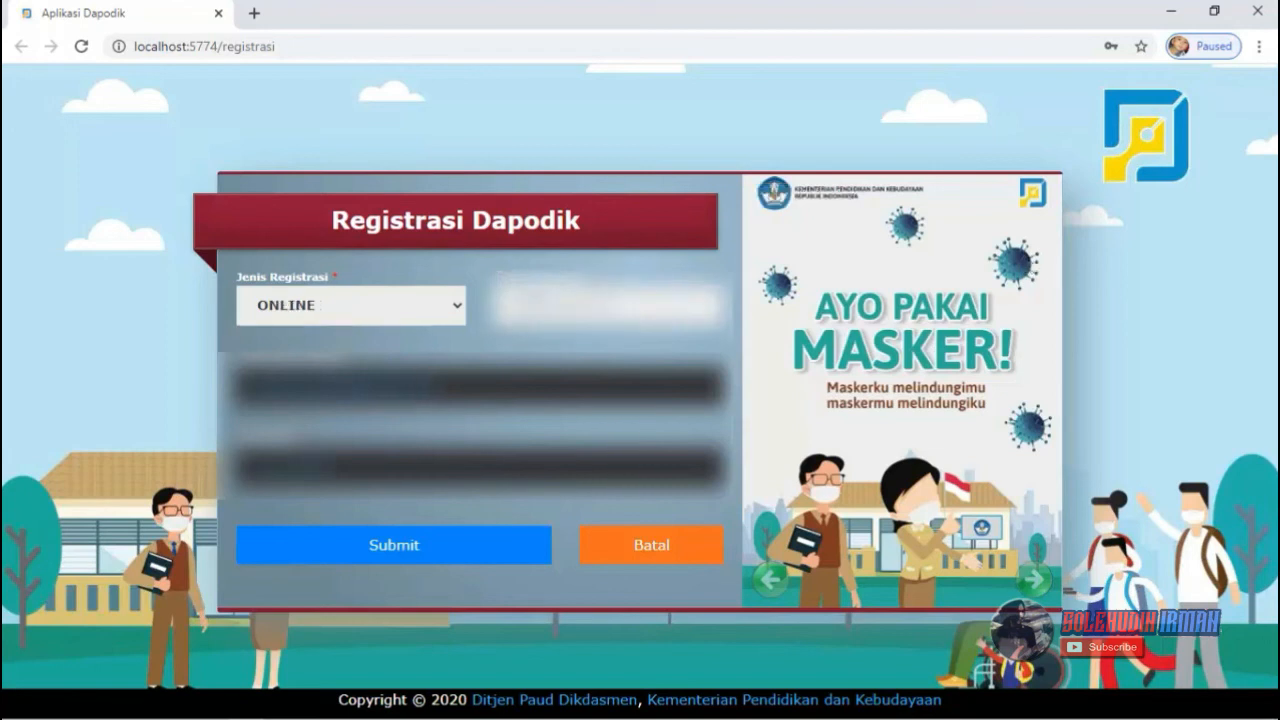
Step: Paste the school's registration code into the ONLINE registration form, submit it, and acknowledge the registration message
key("ctrl+v")
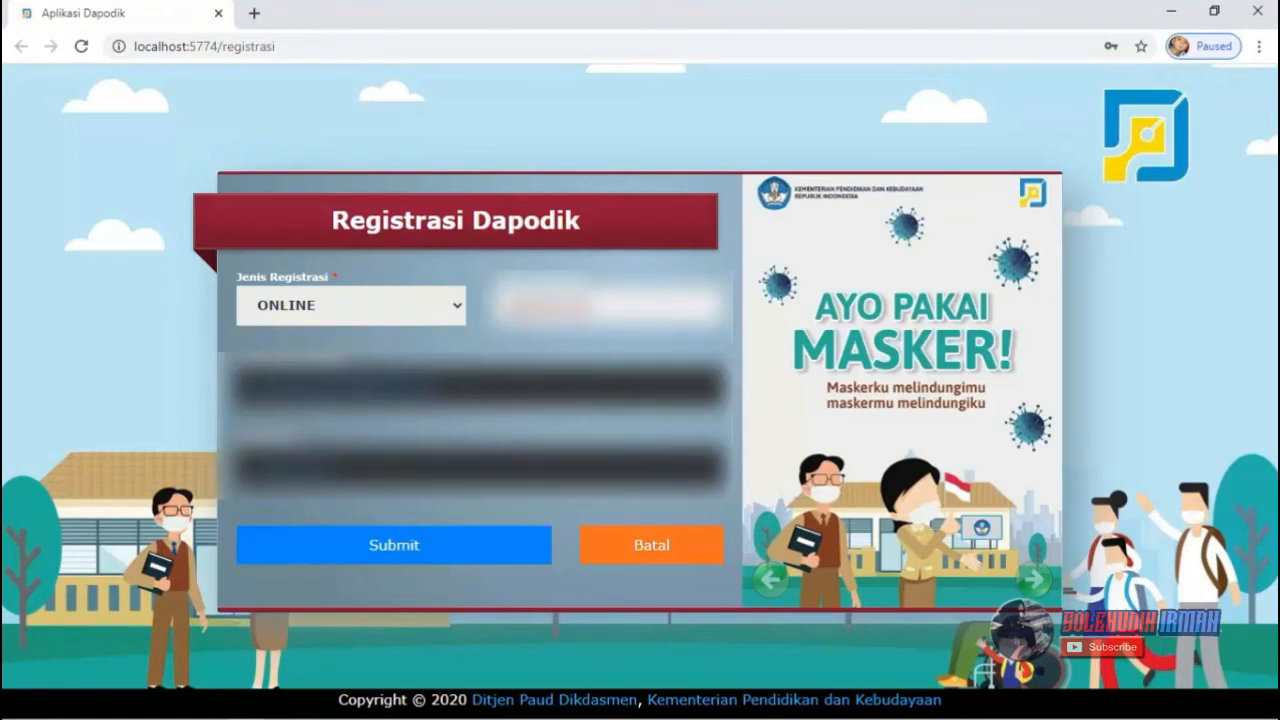
left_click(444, 546)
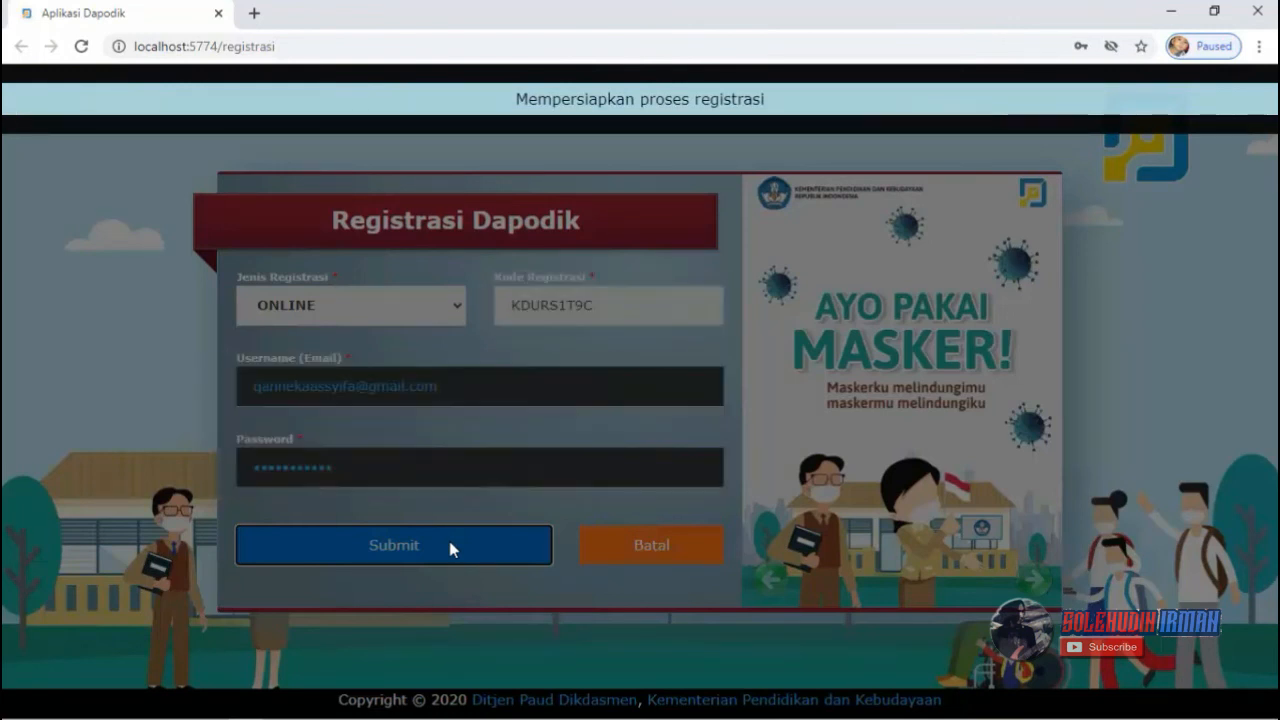
left_click(449, 545)
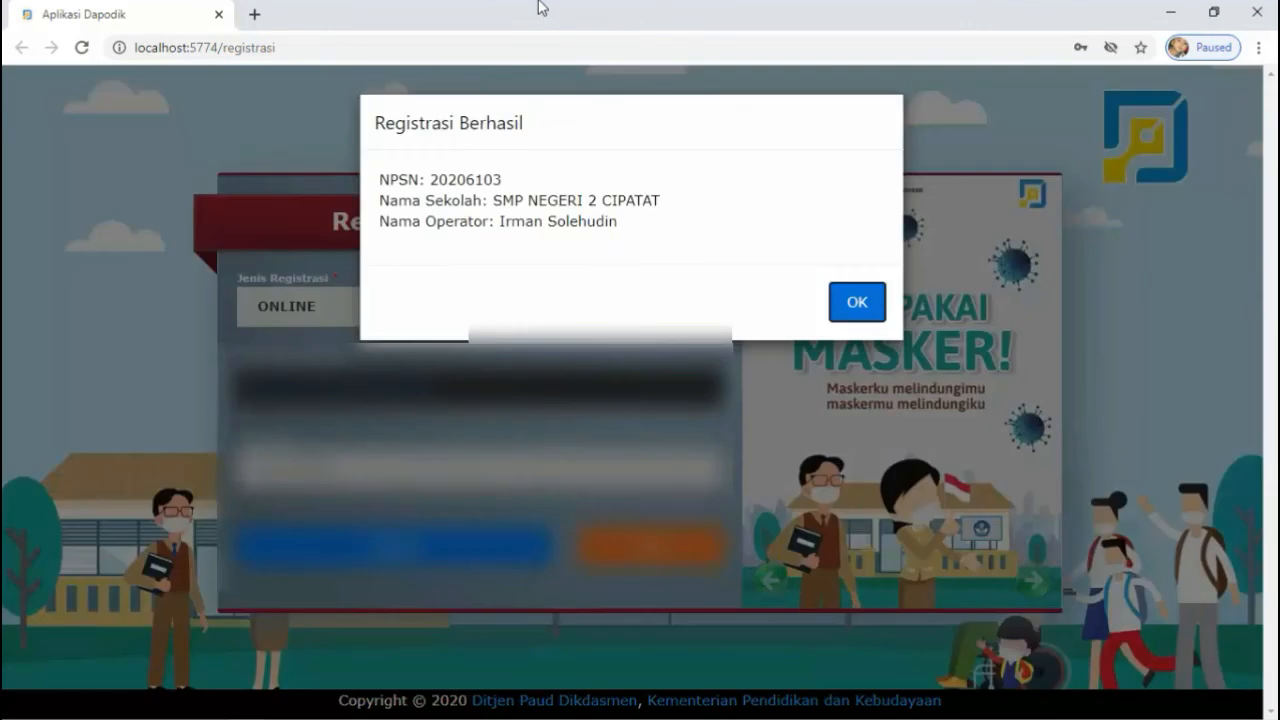
key("Return")
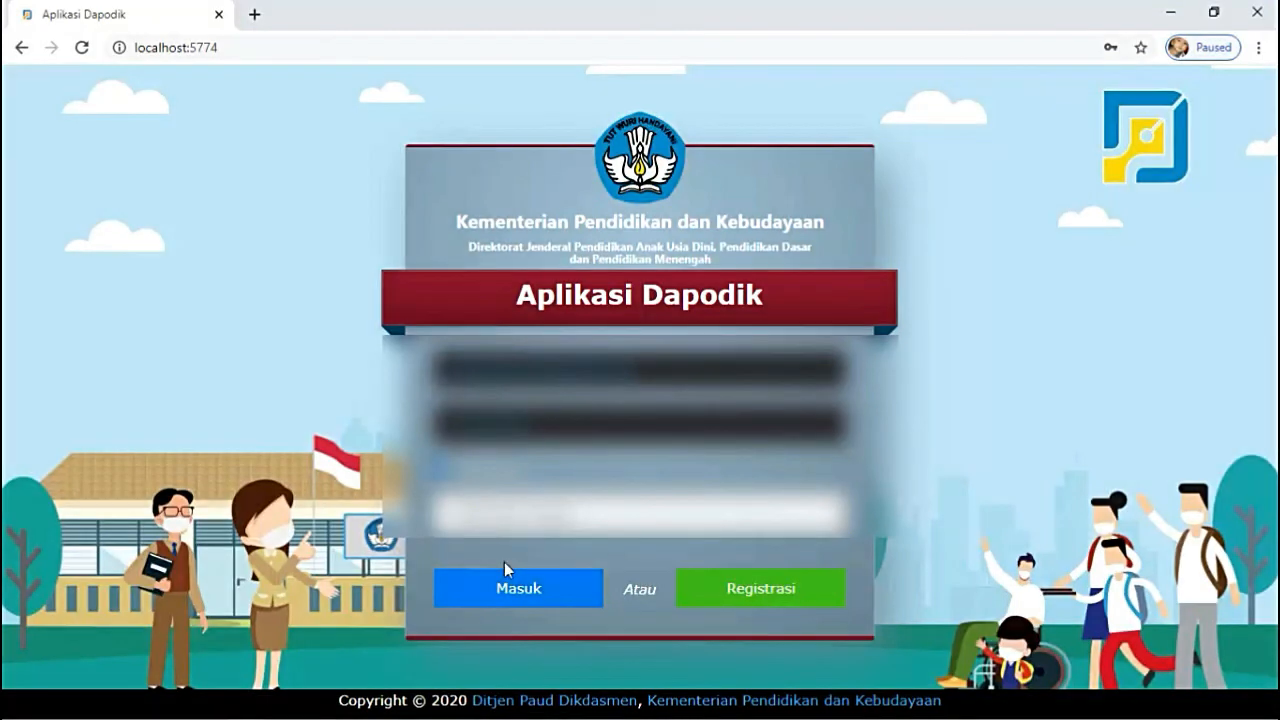
Step: Log in to Aplikasi Dapodik, read through the version 2021 change list, and close it
left_click(500, 596)
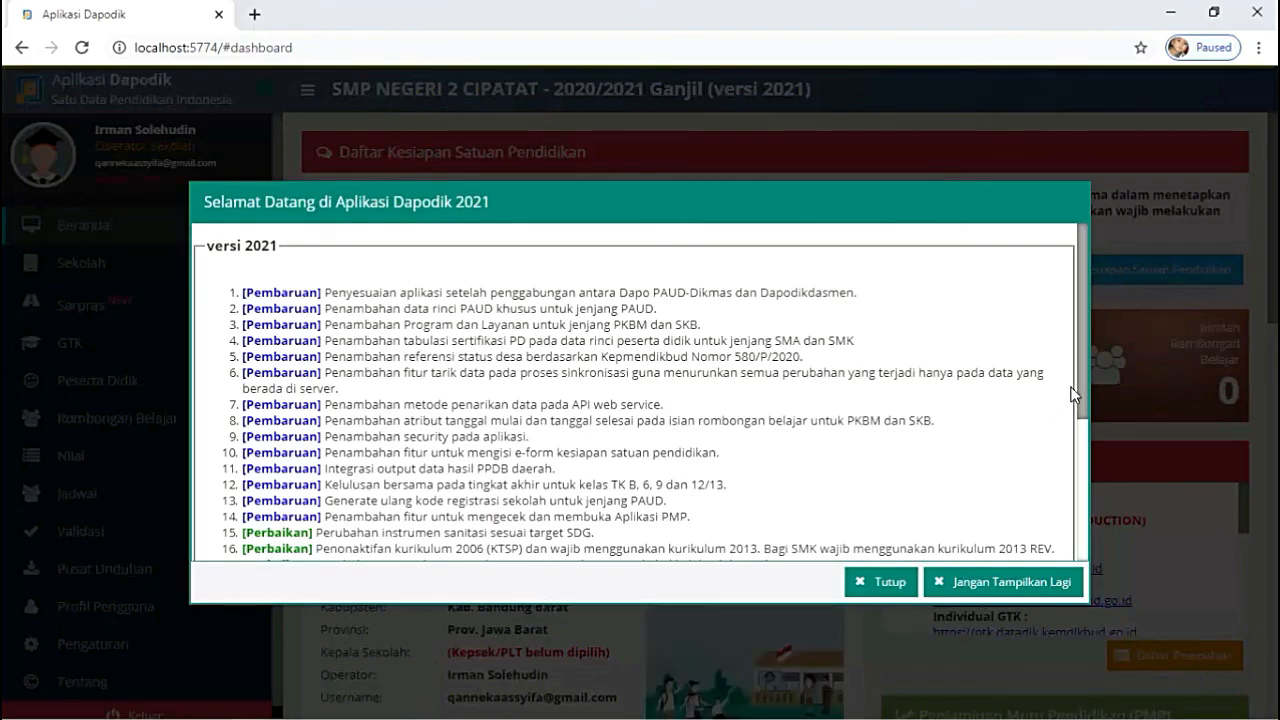
left_click_drag(1083, 384, 1077, 557)
left_click(890, 582)
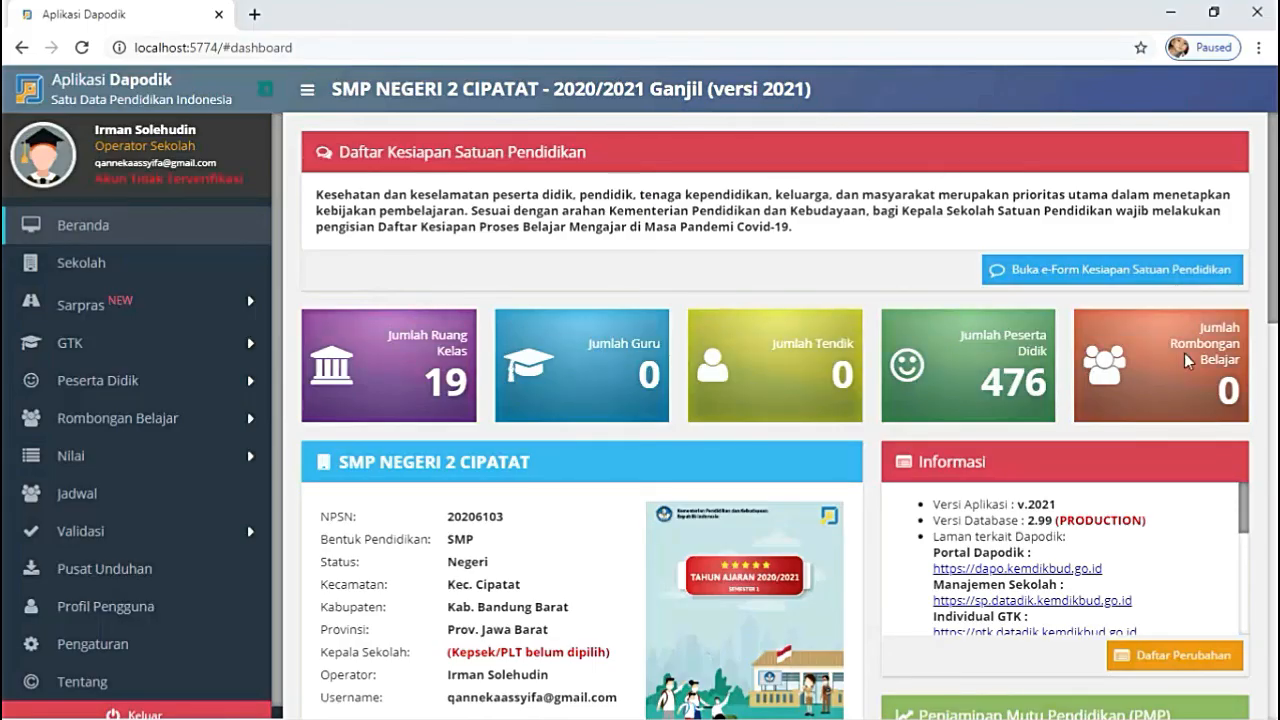
Step: Look over the Beranda dashboard and read the Daftar Kesiapan Satuan Pendidikan notice by highlighting its text
left_click_drag(1270, 302, 1266, 643)
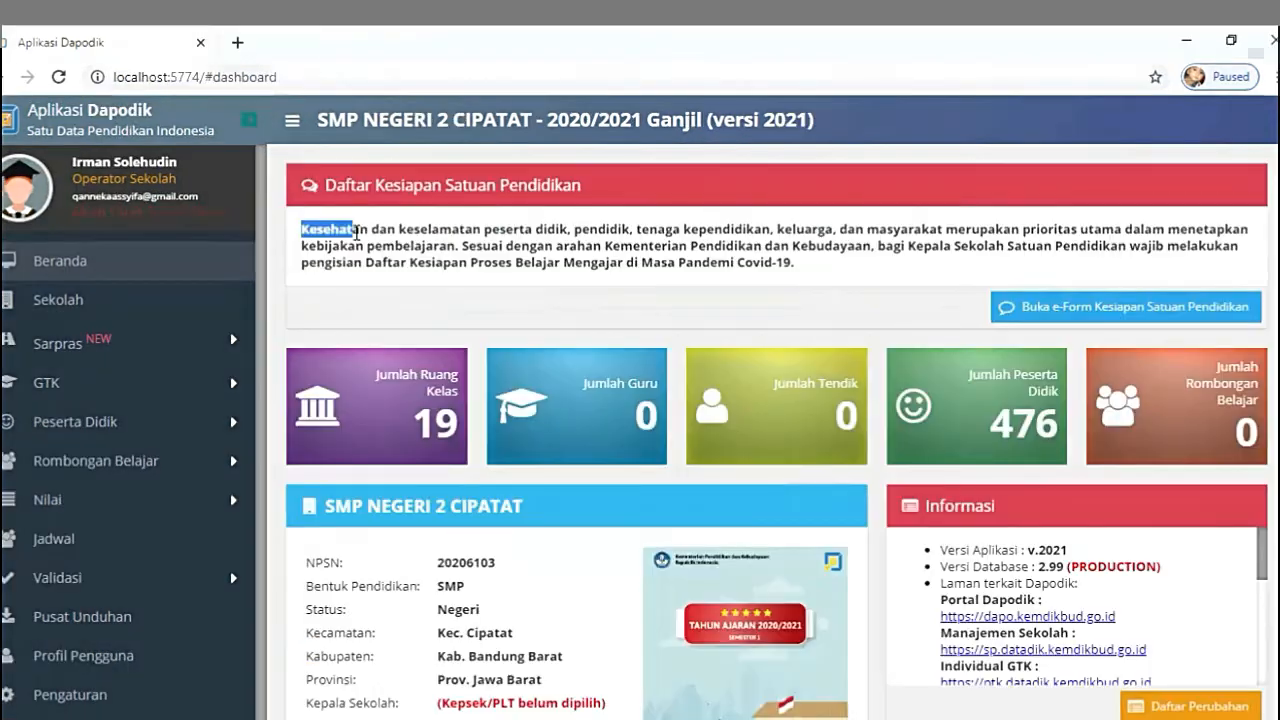
mouse_move(357, 232)
left_mouse_down()
mouse_move(517, 262)
mouse_move(825, 262)
left_mouse_up()
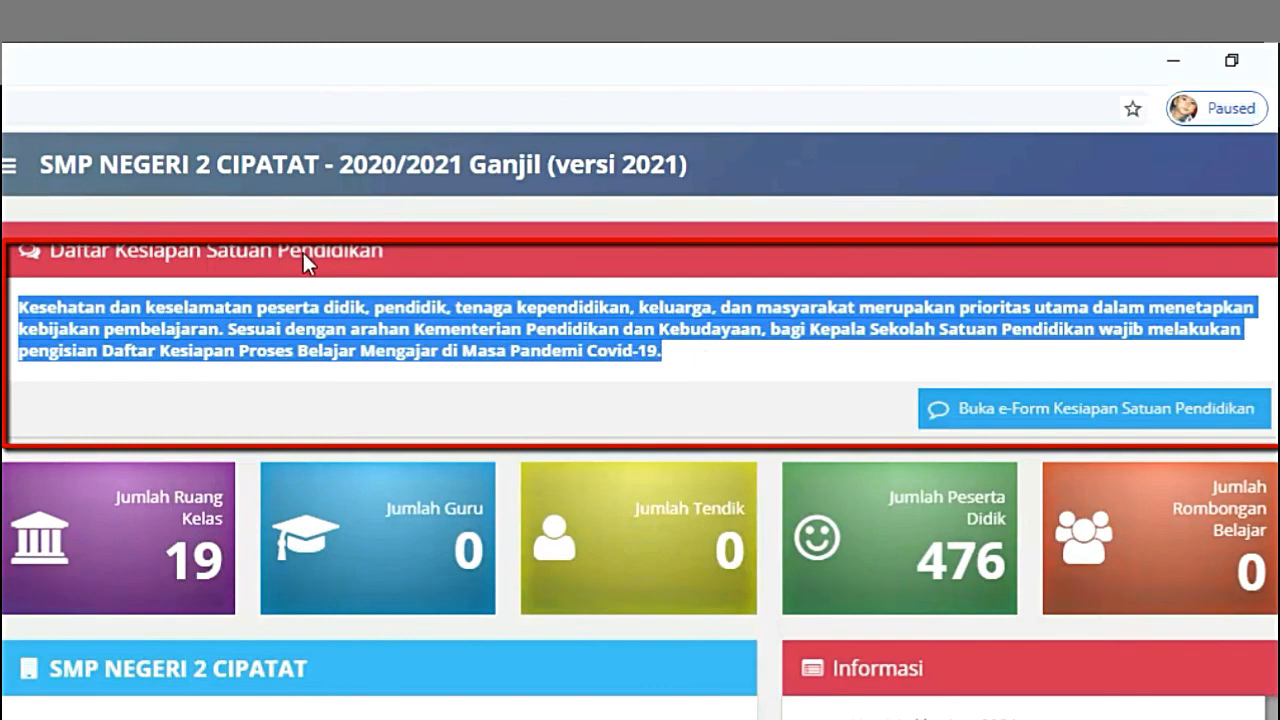
left_click(804, 369)
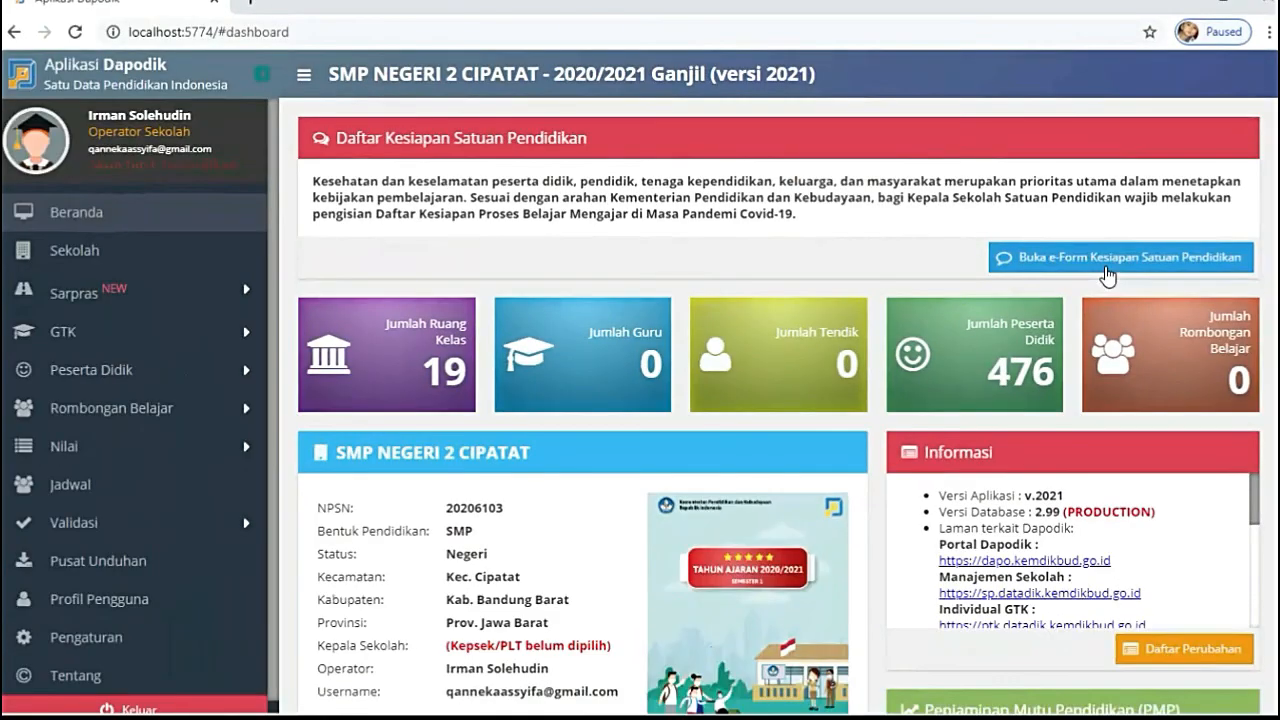
Step: Open the e-Form Daftar Kesiapan Satuan Pendidikan, read through it down to the Catatan notes, and close it without submitting
left_click(1106, 272)
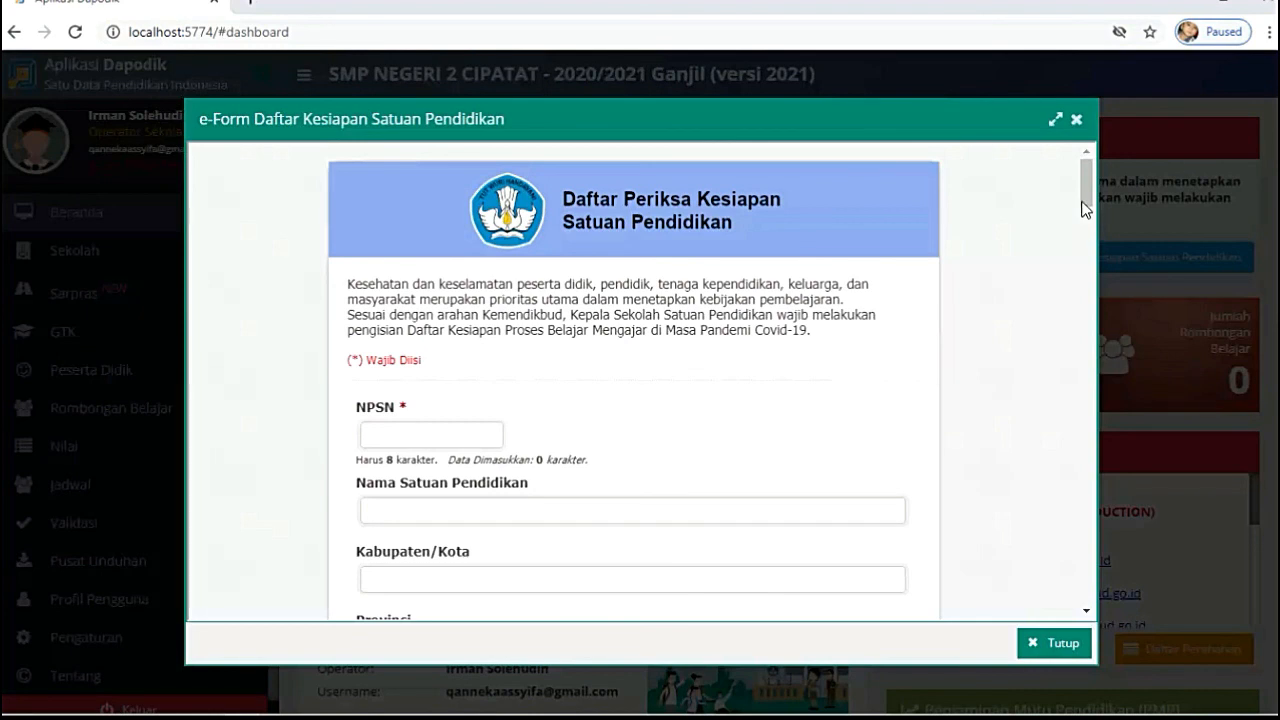
left_click_drag(1083, 177, 1030, 564)
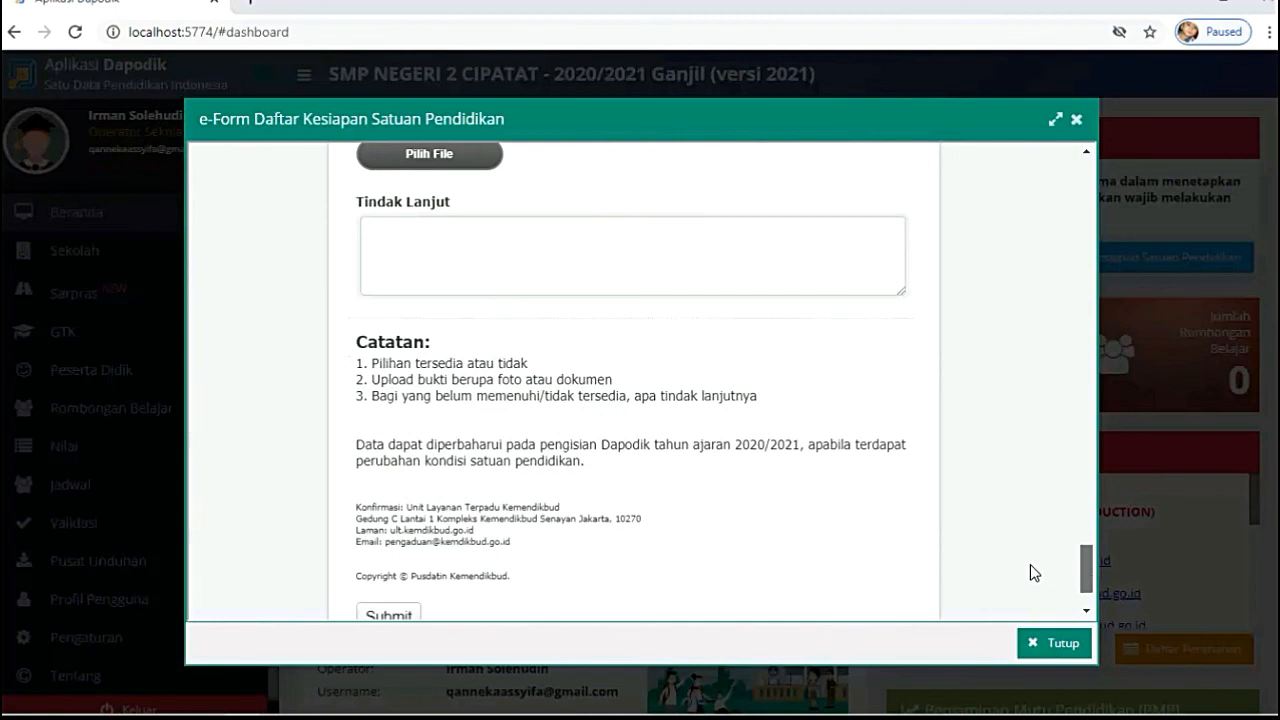
scroll(1030, 564, "down", 1)
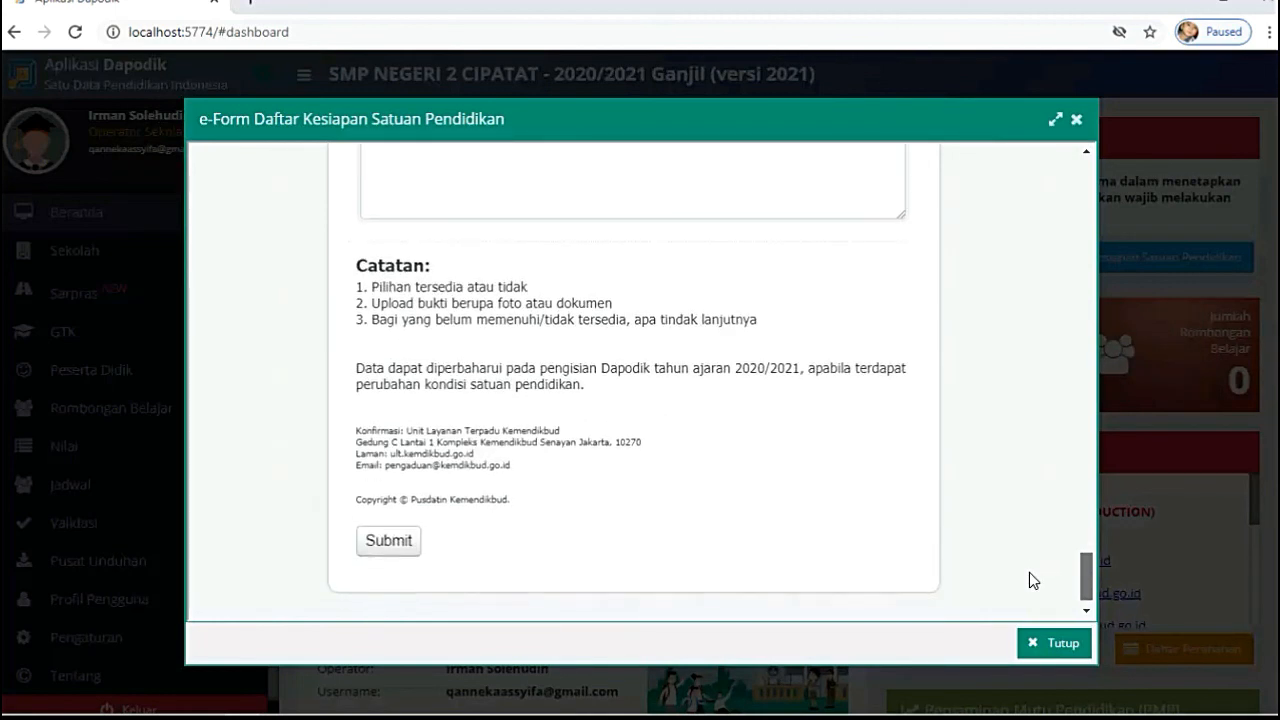
scroll(1028, 573, "down", 1)
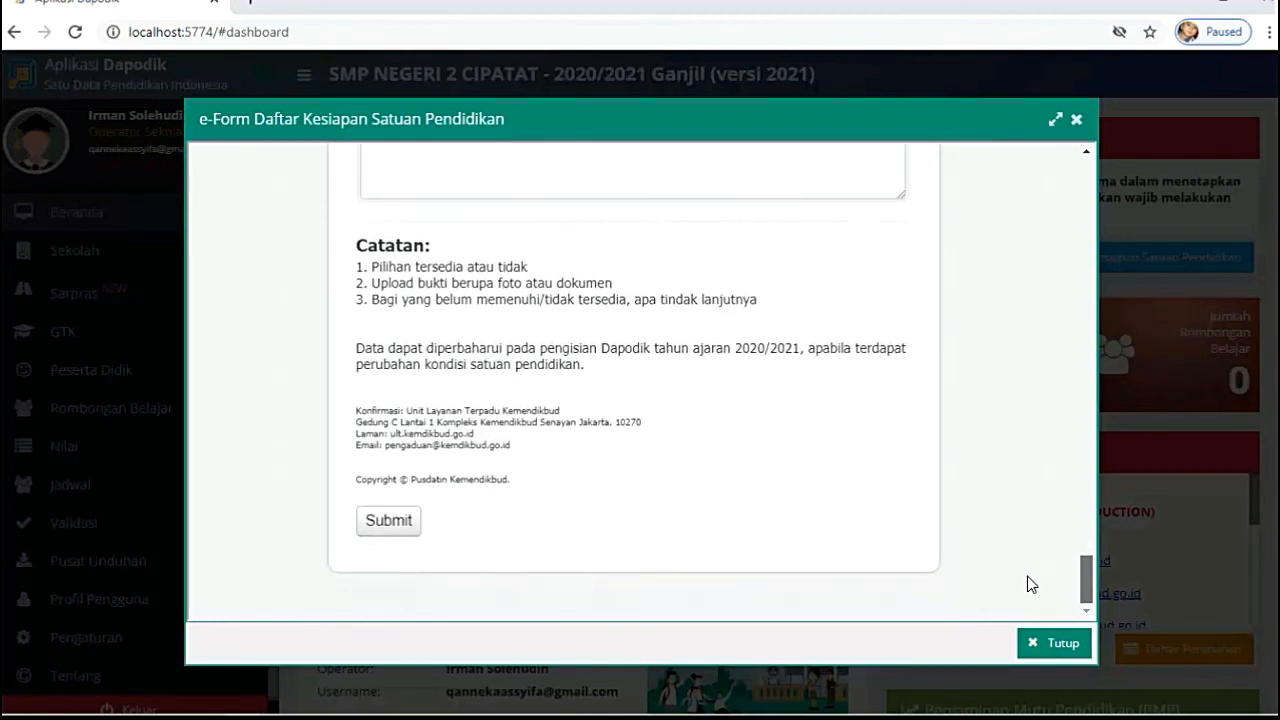
left_click(1046, 652)
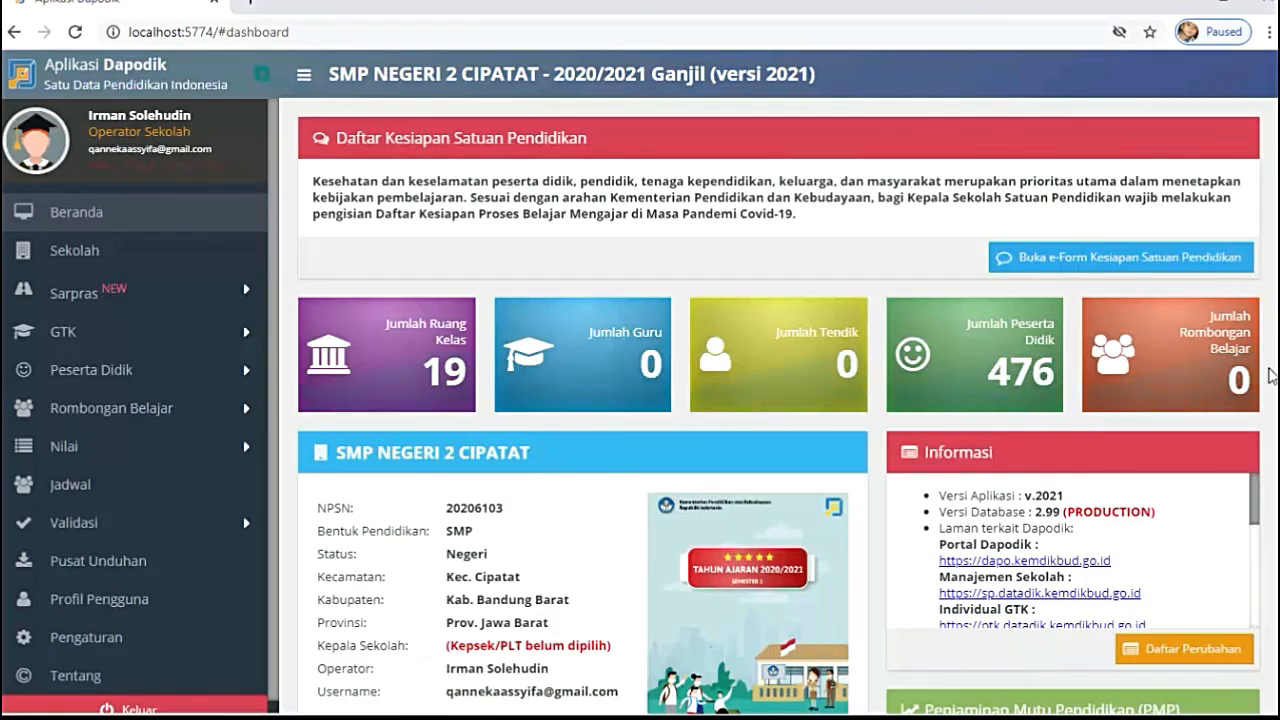
Step: Look over the Sekolah data page and the GTK Guru list, checking the first teacher's account verification status
left_click(72, 252)
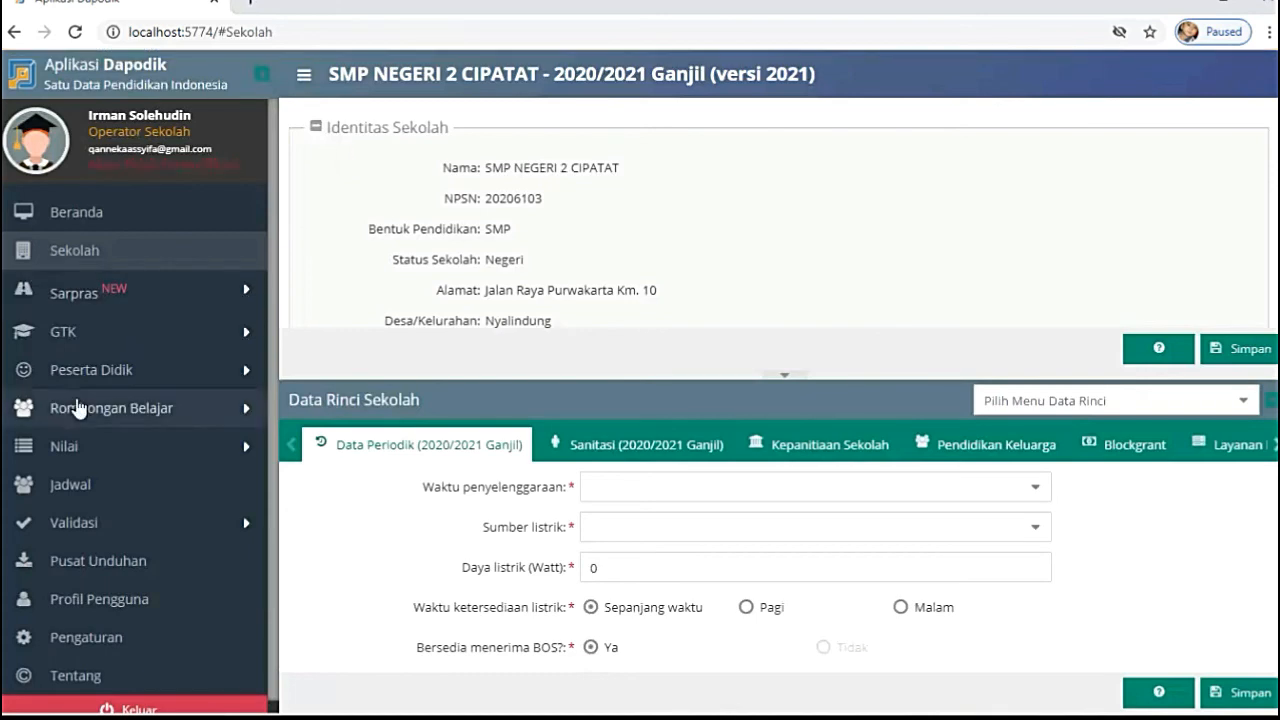
left_click(78, 408)
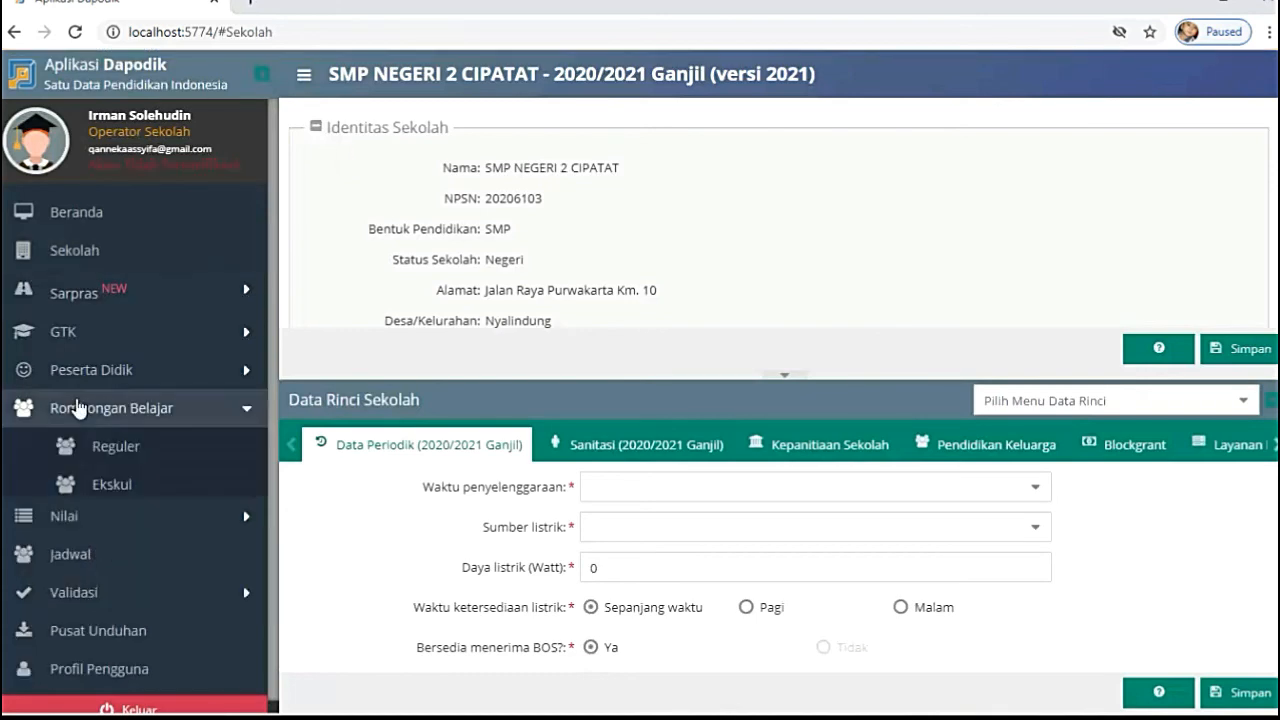
left_click(66, 452)
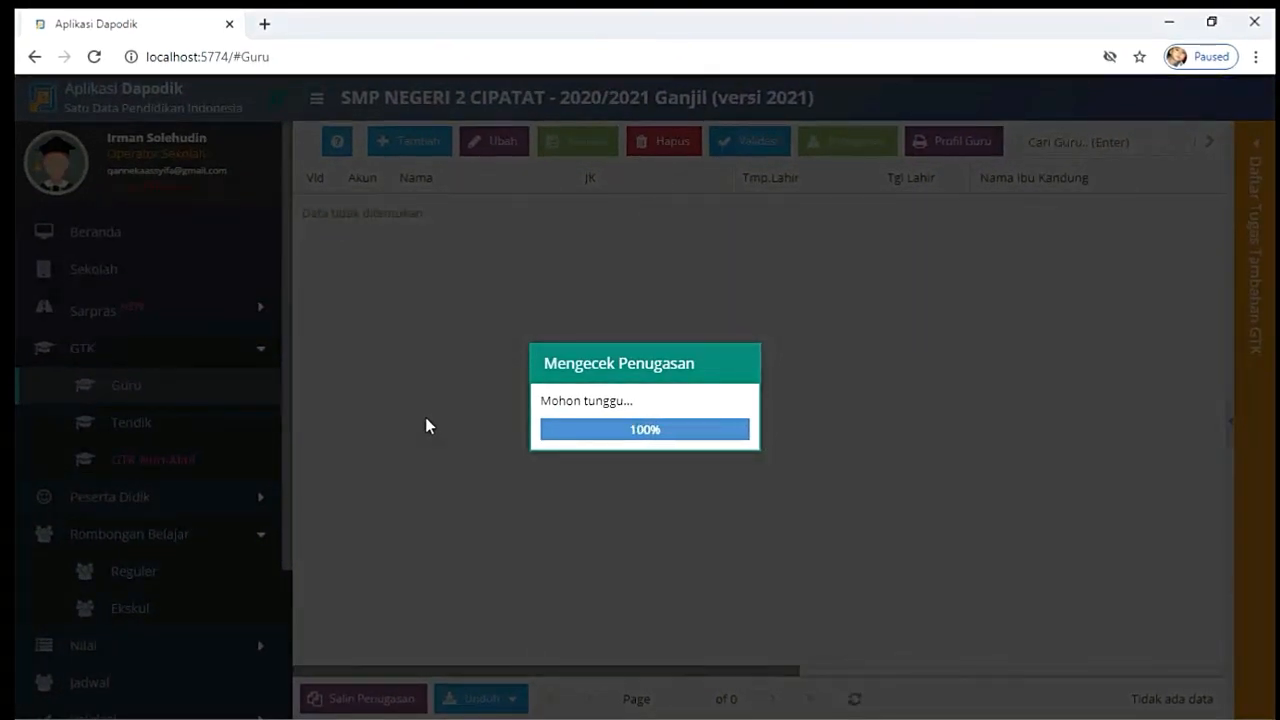
left_click(645, 433)
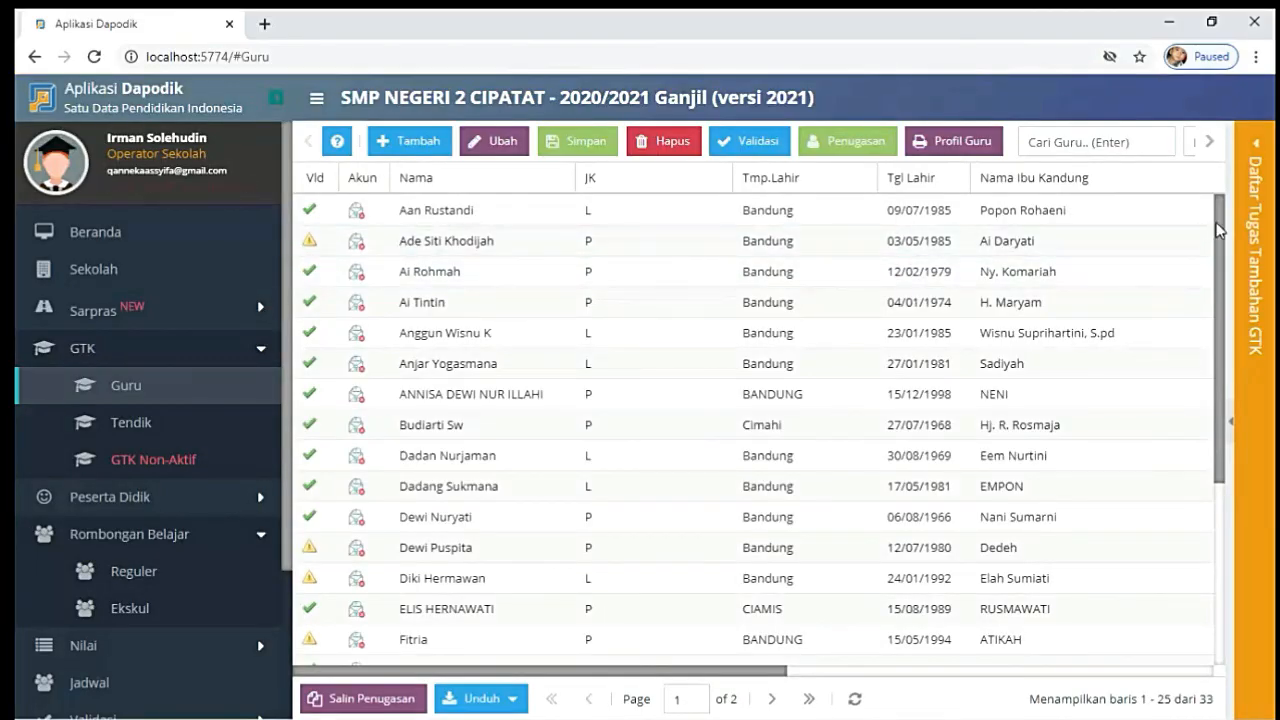
mouse_move(354, 218)
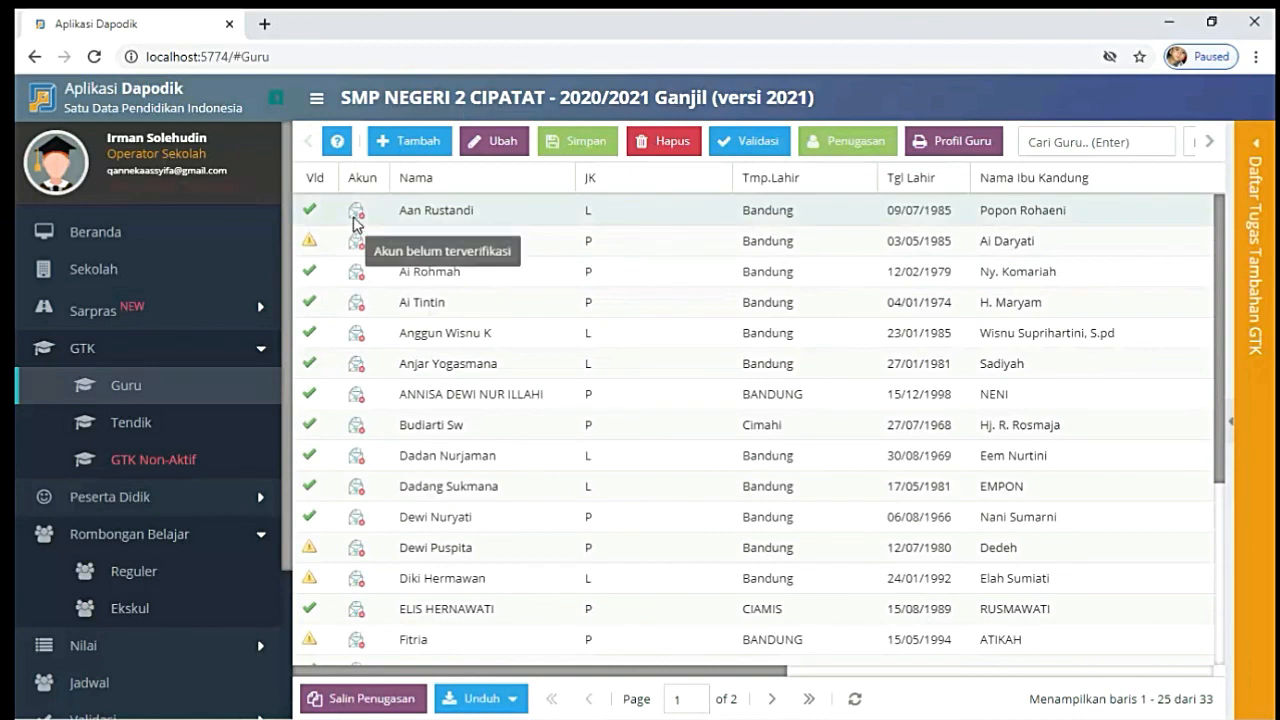
Step: Log out of Aplikasi Dapodik
scroll(273, 712, "down", 2)
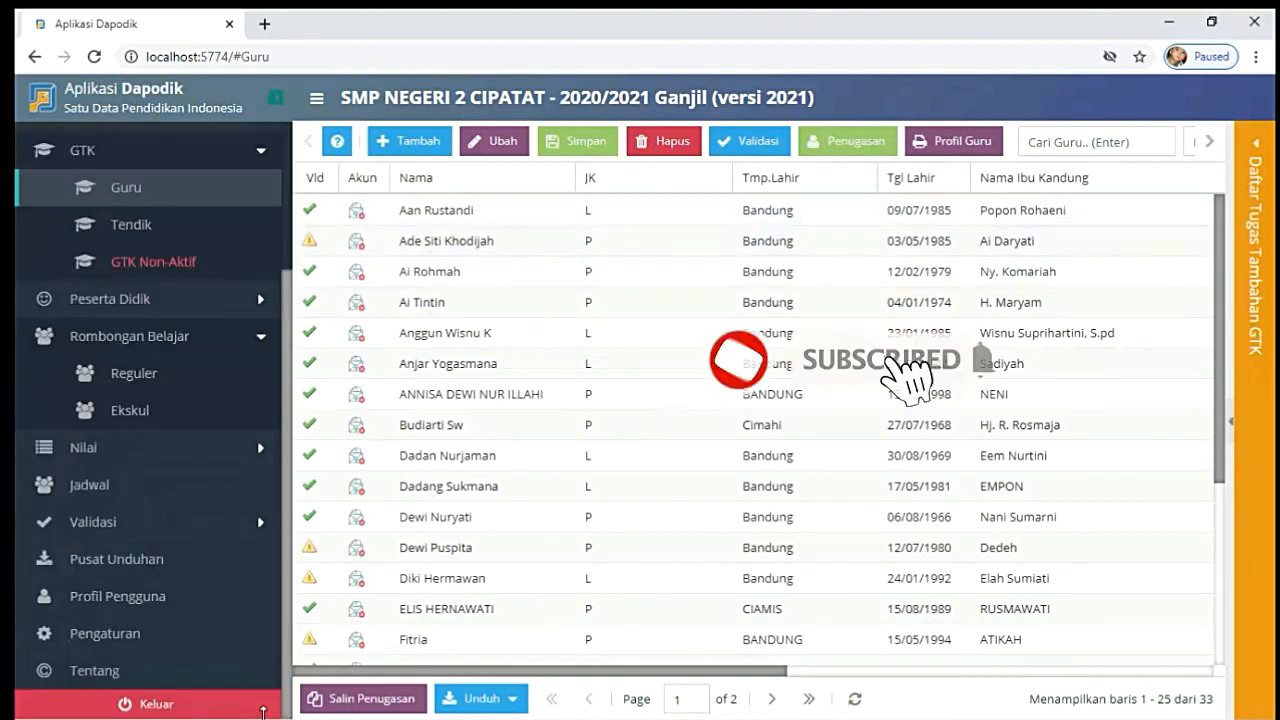
left_click(221, 712)
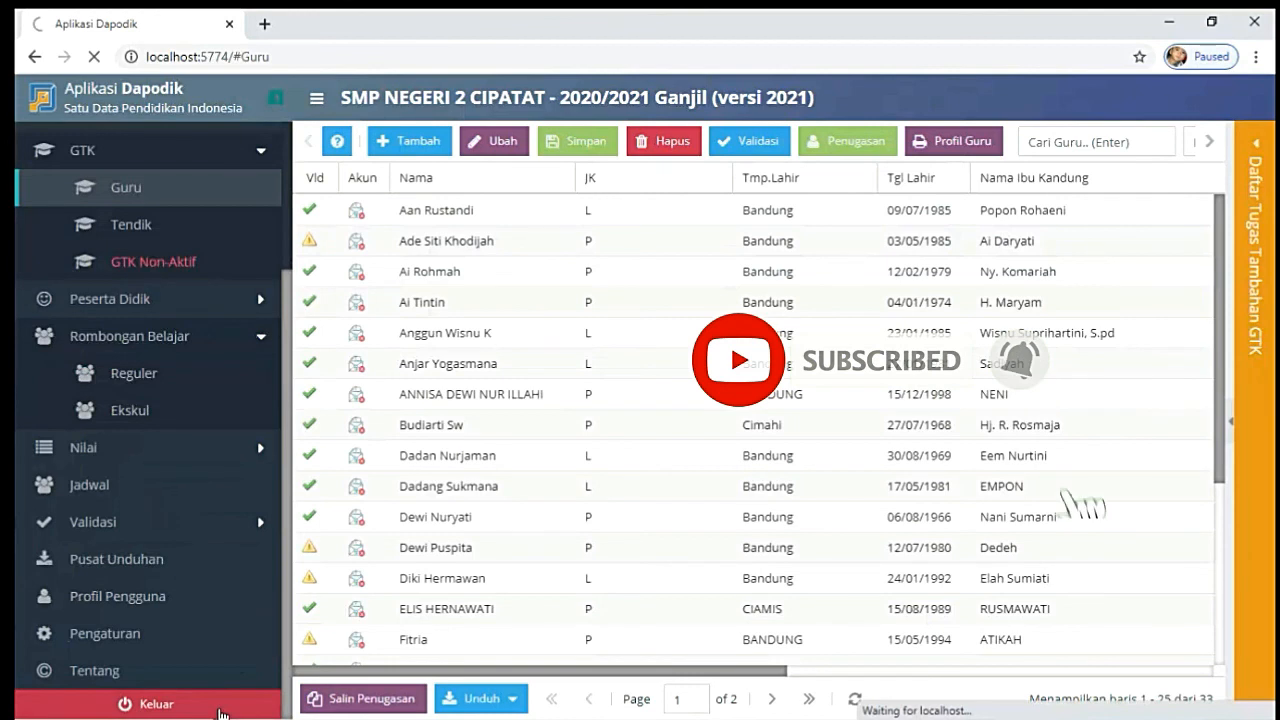